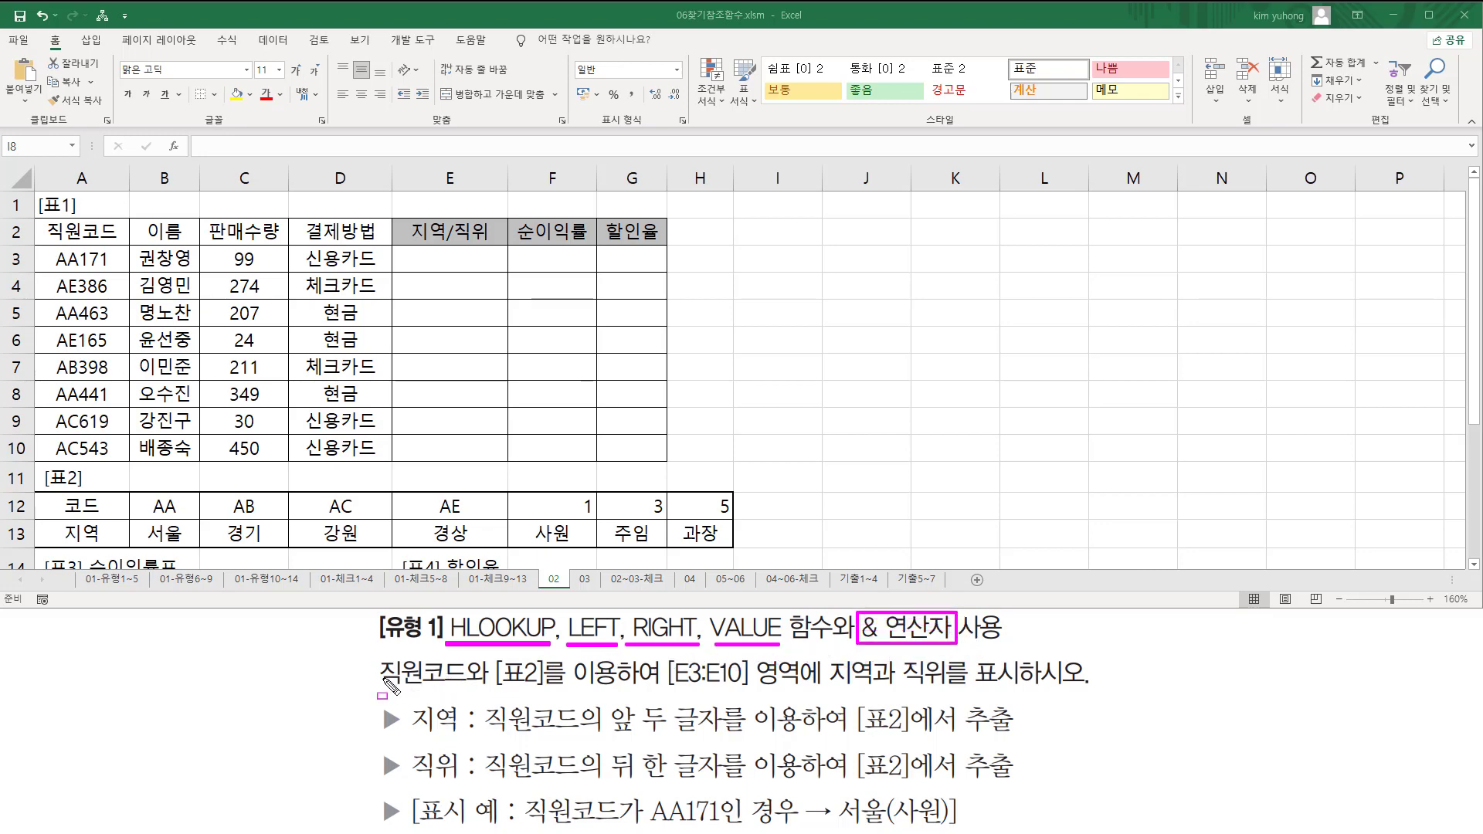
- Review the 유형 1 task for filling E3:E10 with region and position, using the employee codes in [표1] and the lookup table [표2]
key(Escape)
drag(373, 659, 467, 687)
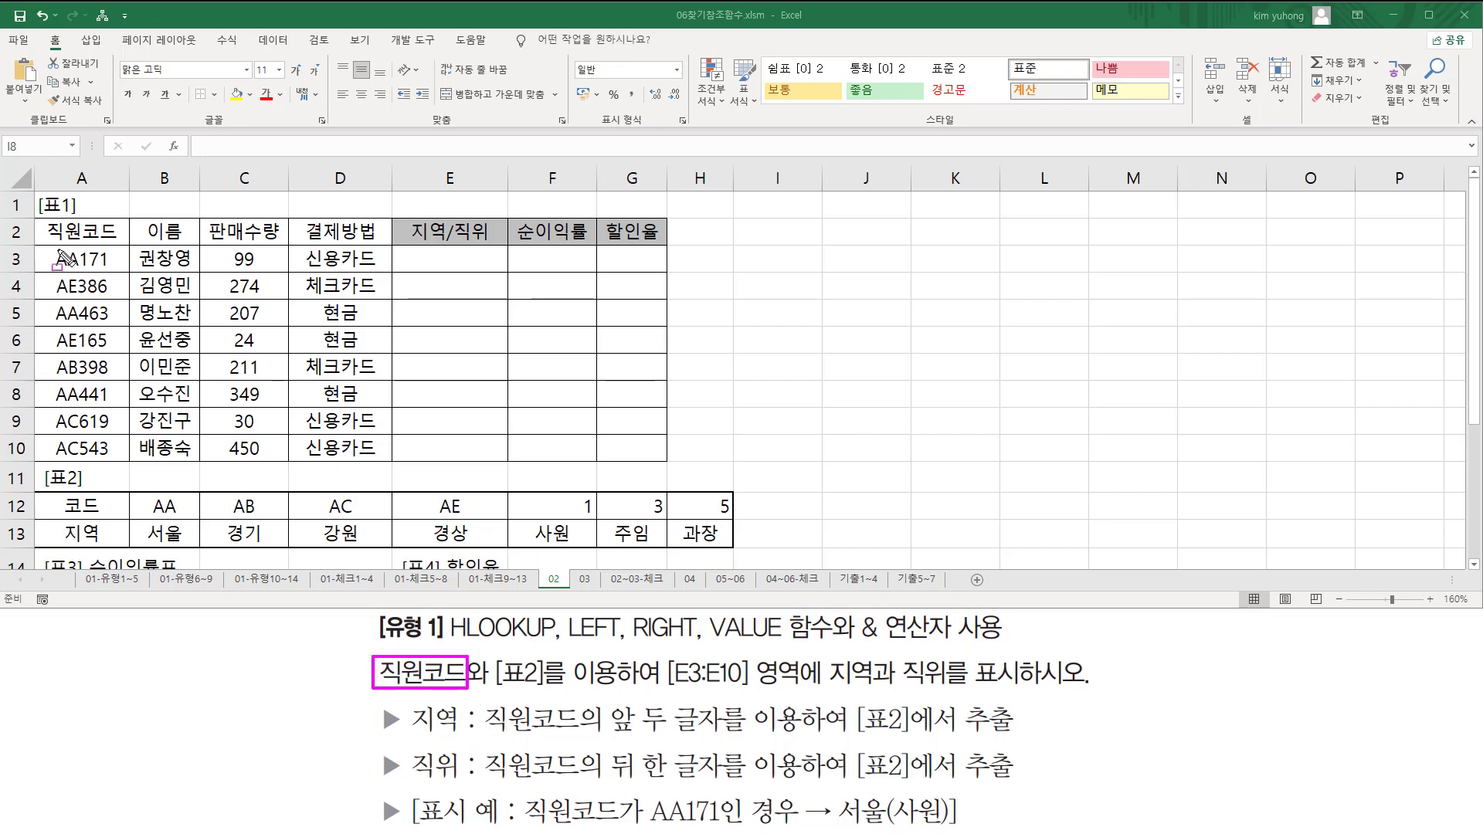
mouse_move(47, 246)
mouse_down()
mouse_move(107, 396)
mouse_move(115, 467)
mouse_up()
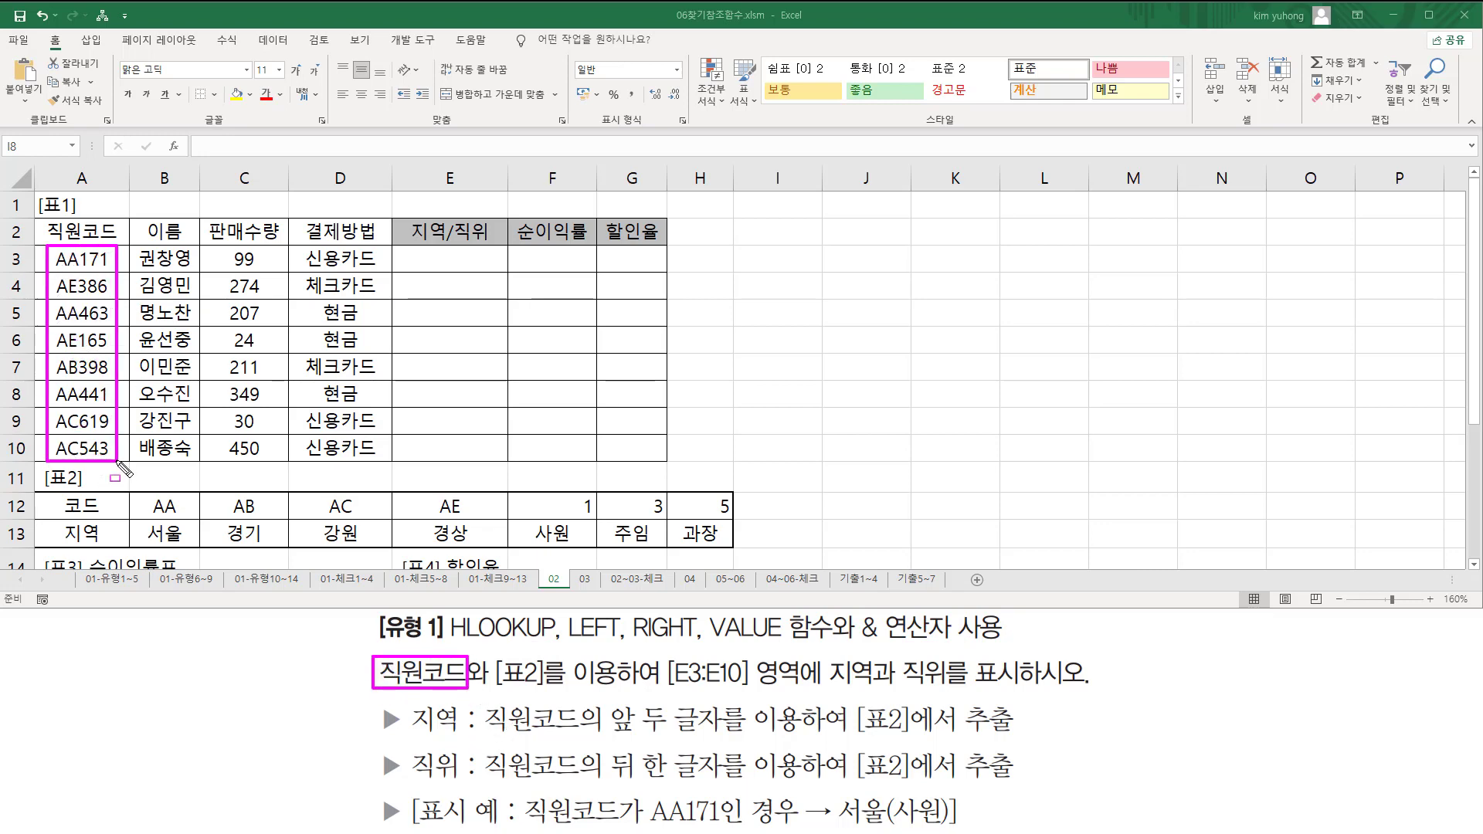
drag(495, 687, 619, 687)
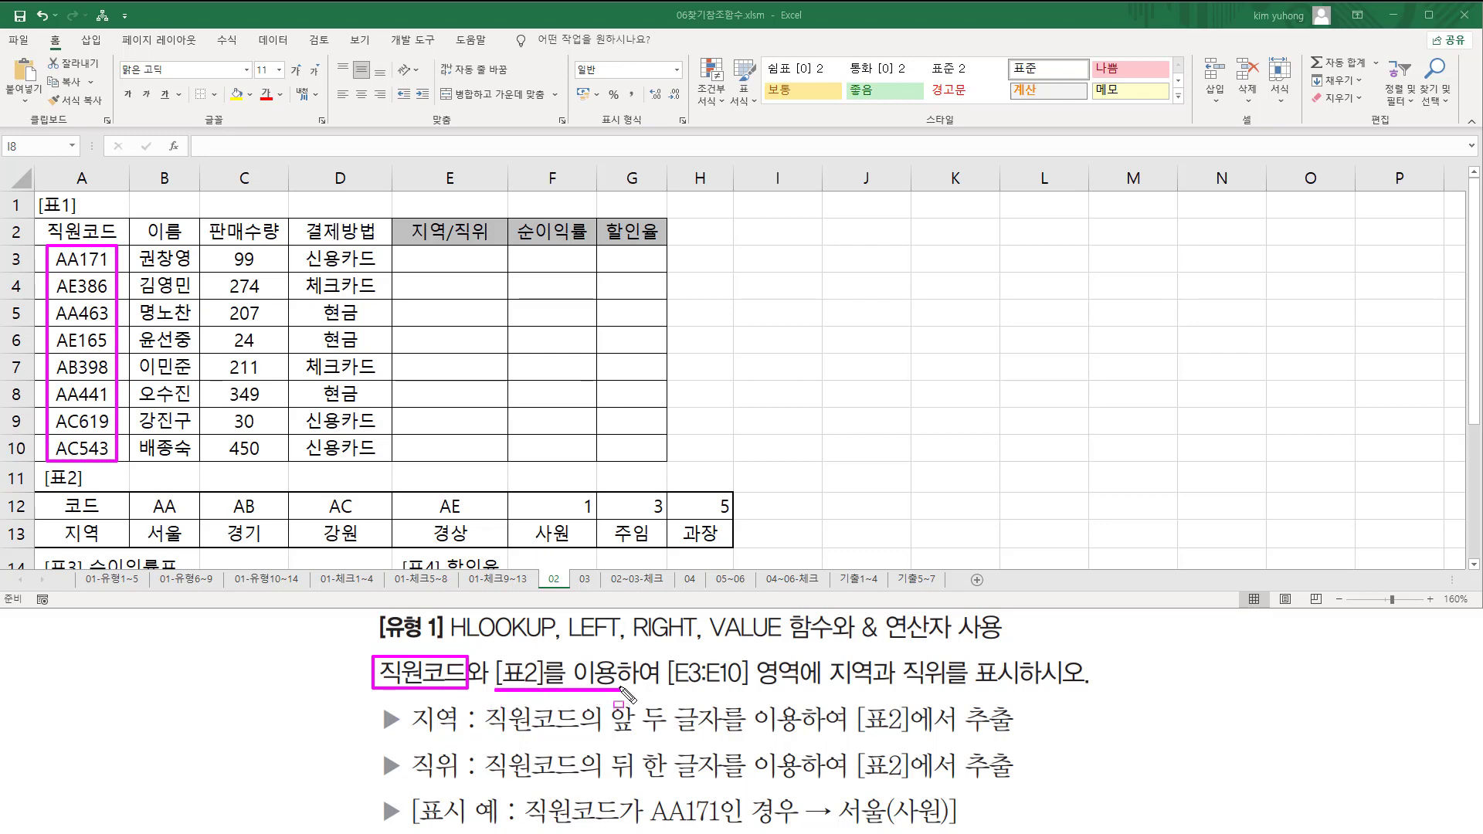
mouse_move(30, 491)
mouse_down()
mouse_move(523, 558)
mouse_move(736, 554)
mouse_up()
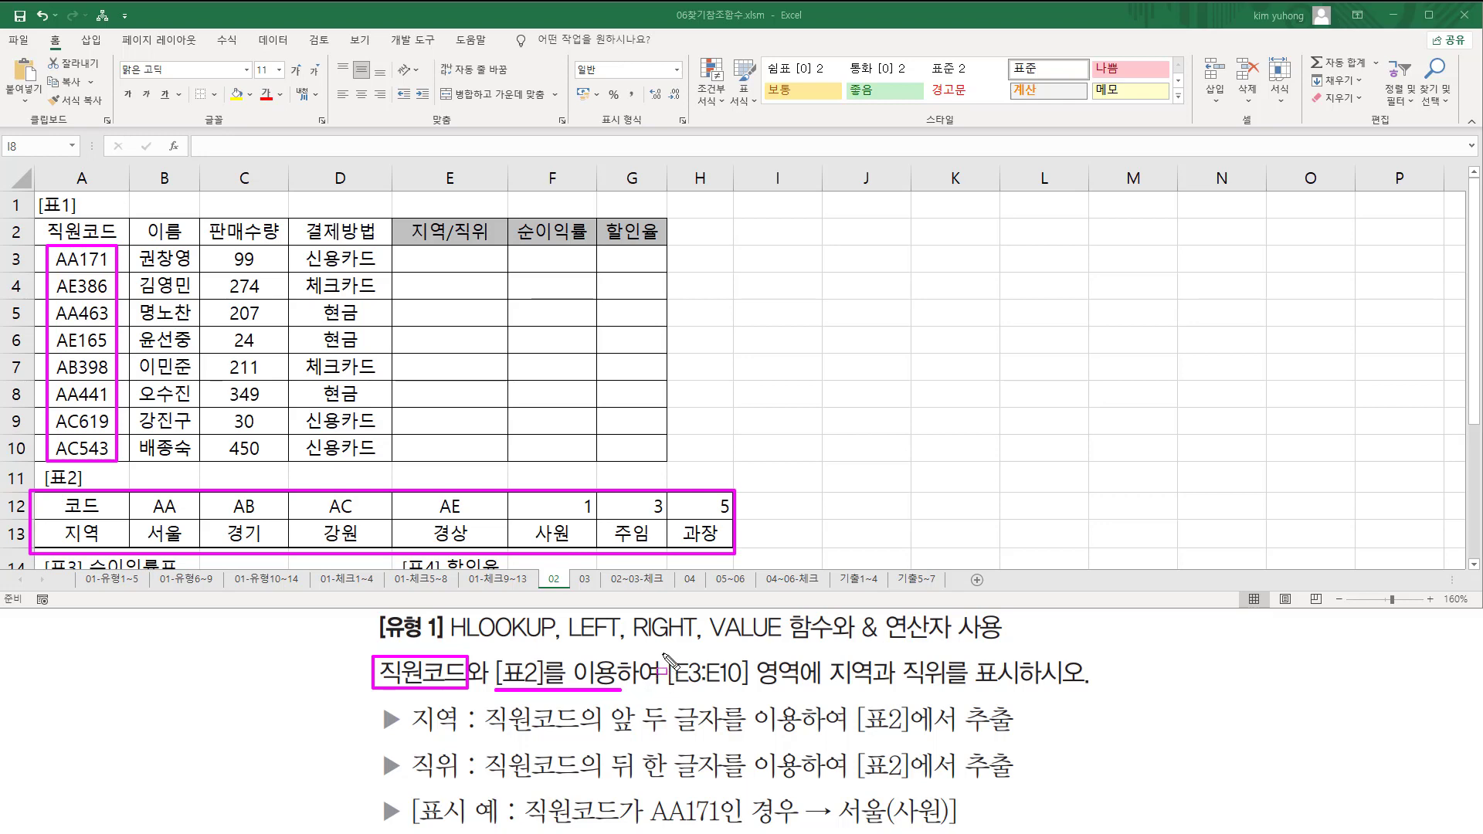
mouse_move(662, 672)
mouse_down()
mouse_move(696, 693)
mouse_move(753, 672)
mouse_move(751, 653)
mouse_up()
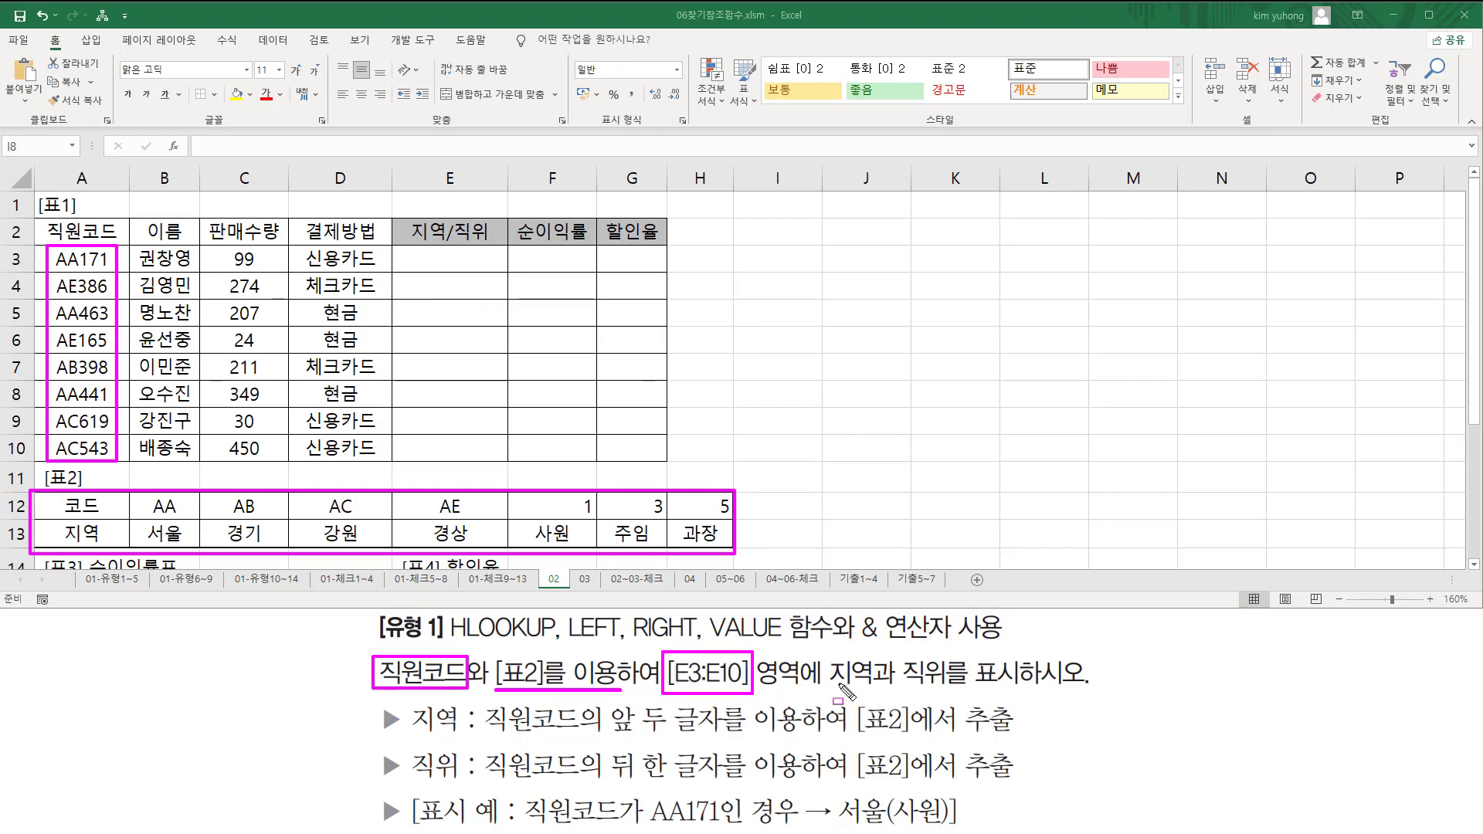
drag(830, 686, 947, 686)
mouse_move(414, 731)
mouse_down()
mouse_move(499, 726)
mouse_move(653, 754)
mouse_move(724, 744)
mouse_up()
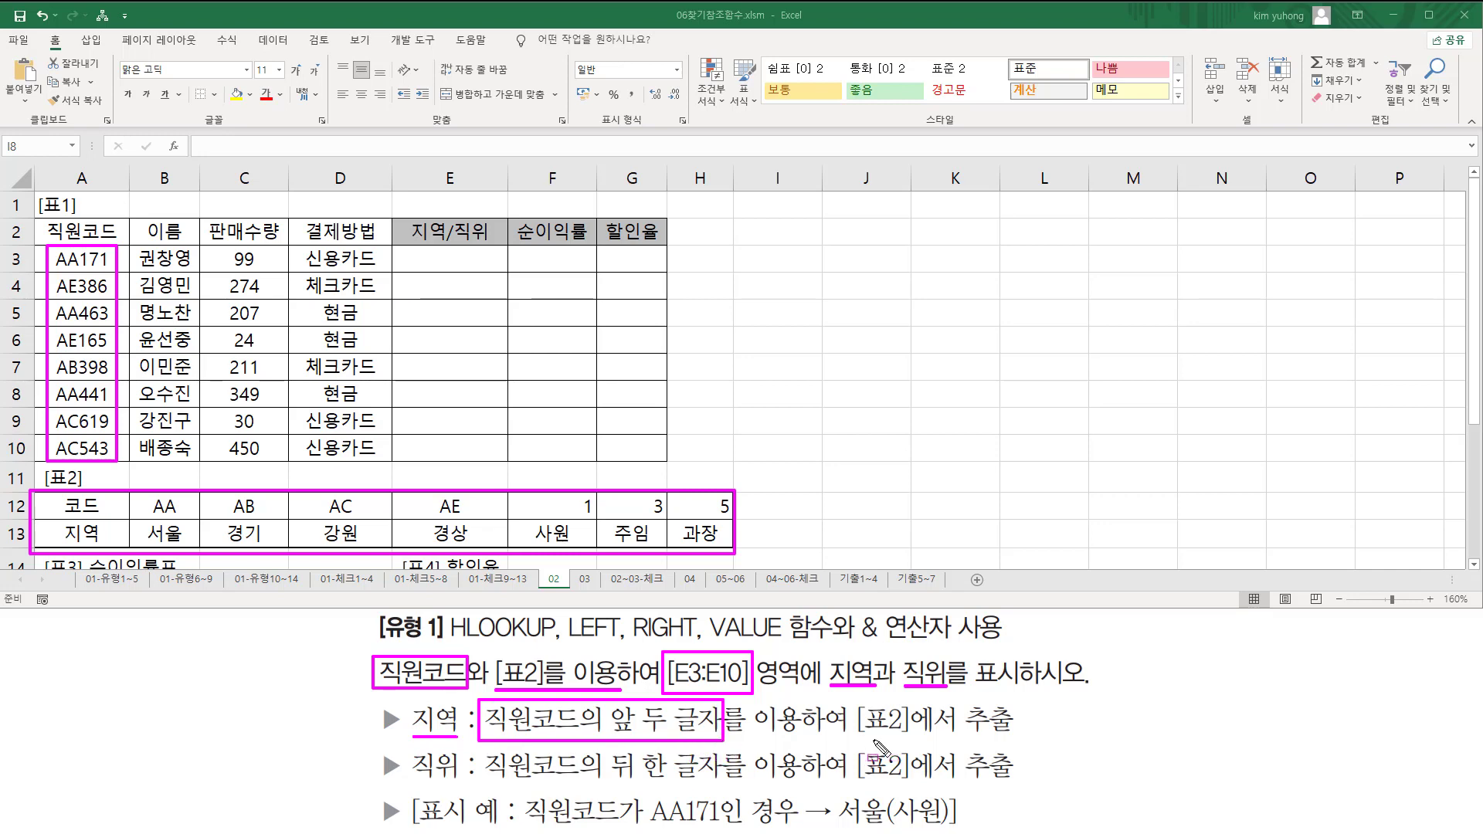
drag(852, 735, 1011, 734)
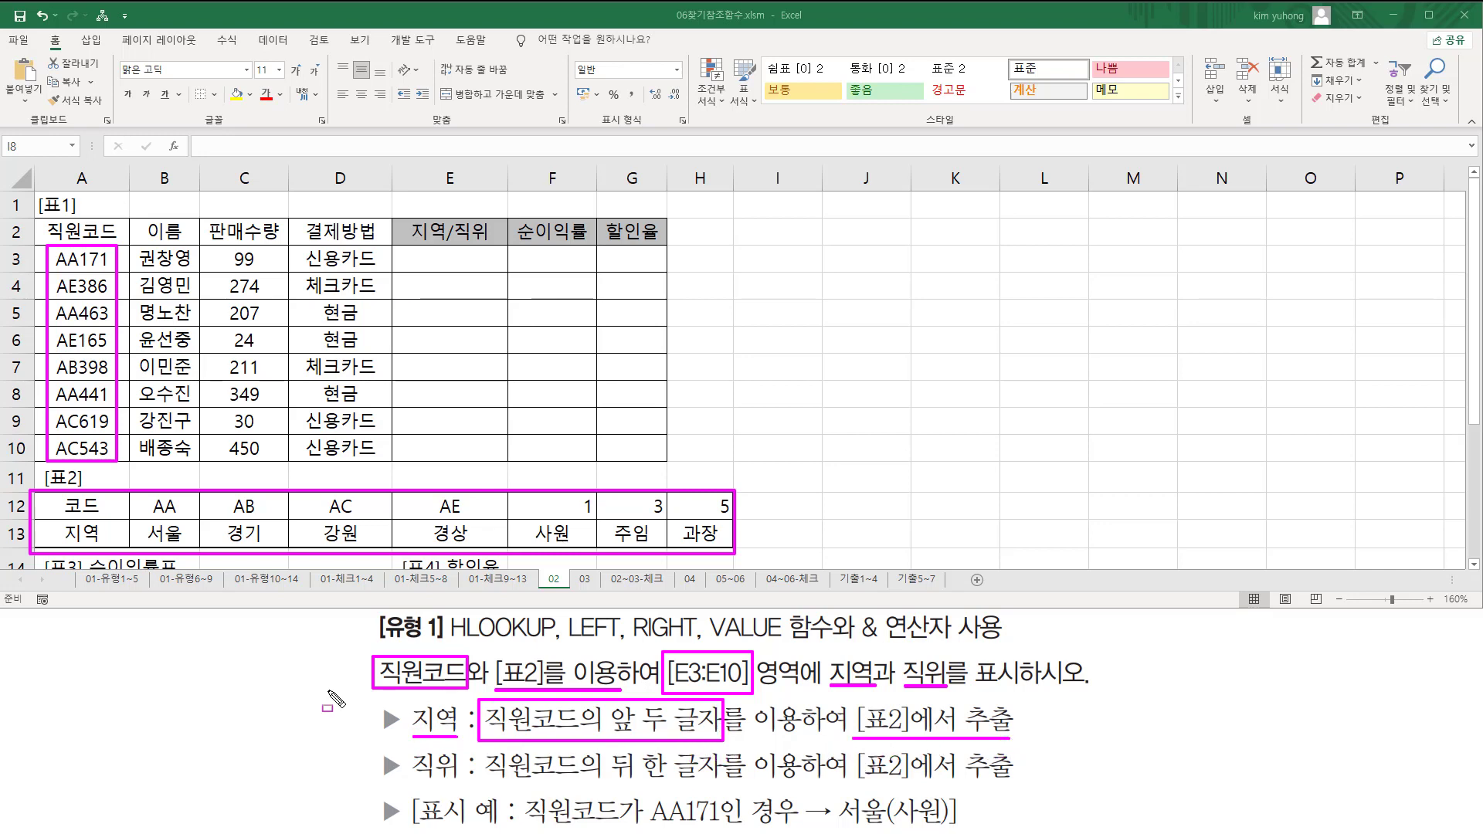
key(e)
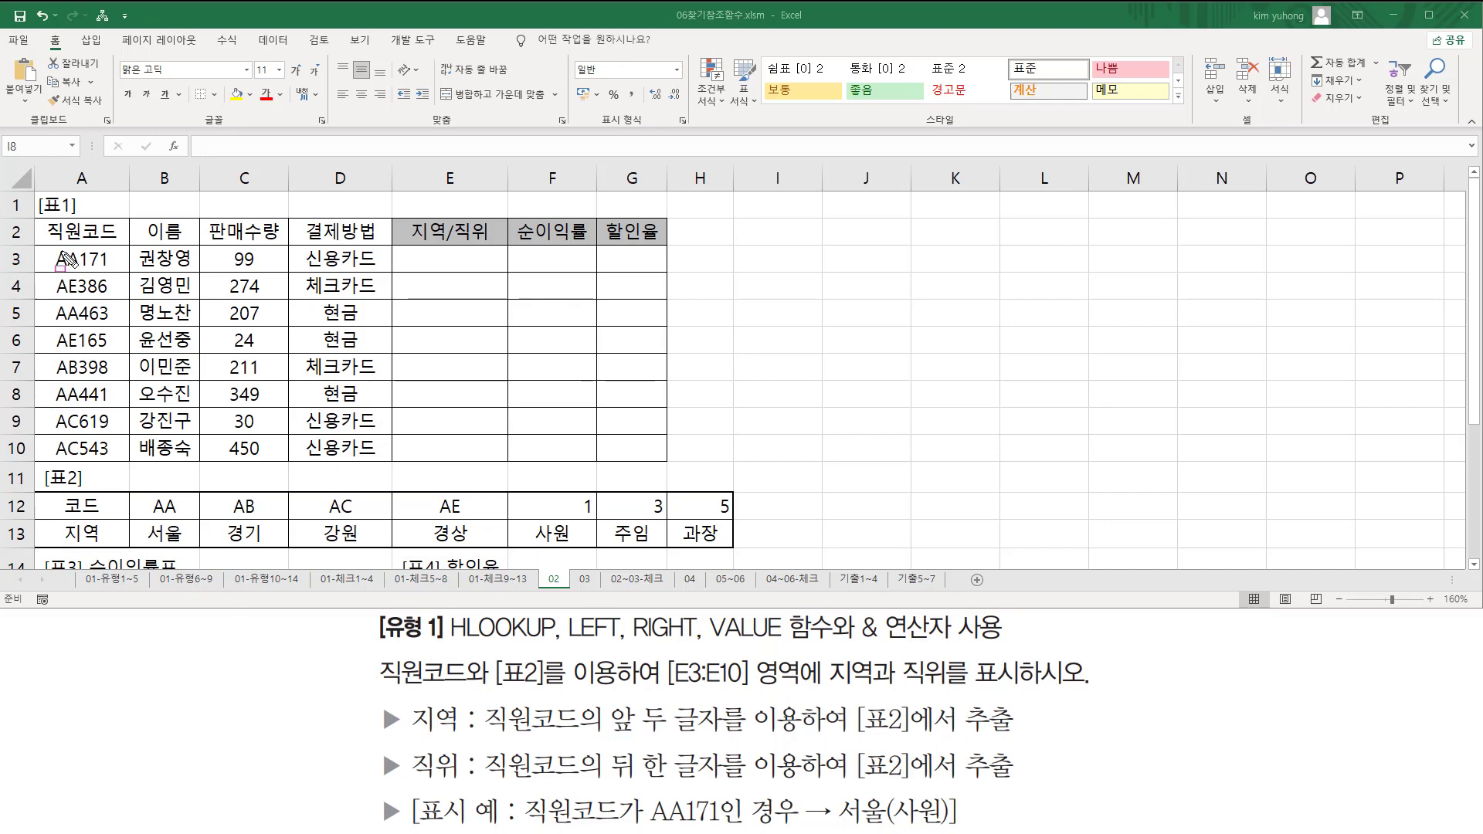
- Compare the first two characters of the employee codes in column A with the letter codes and regions in [표2]
drag(54, 245, 85, 463)
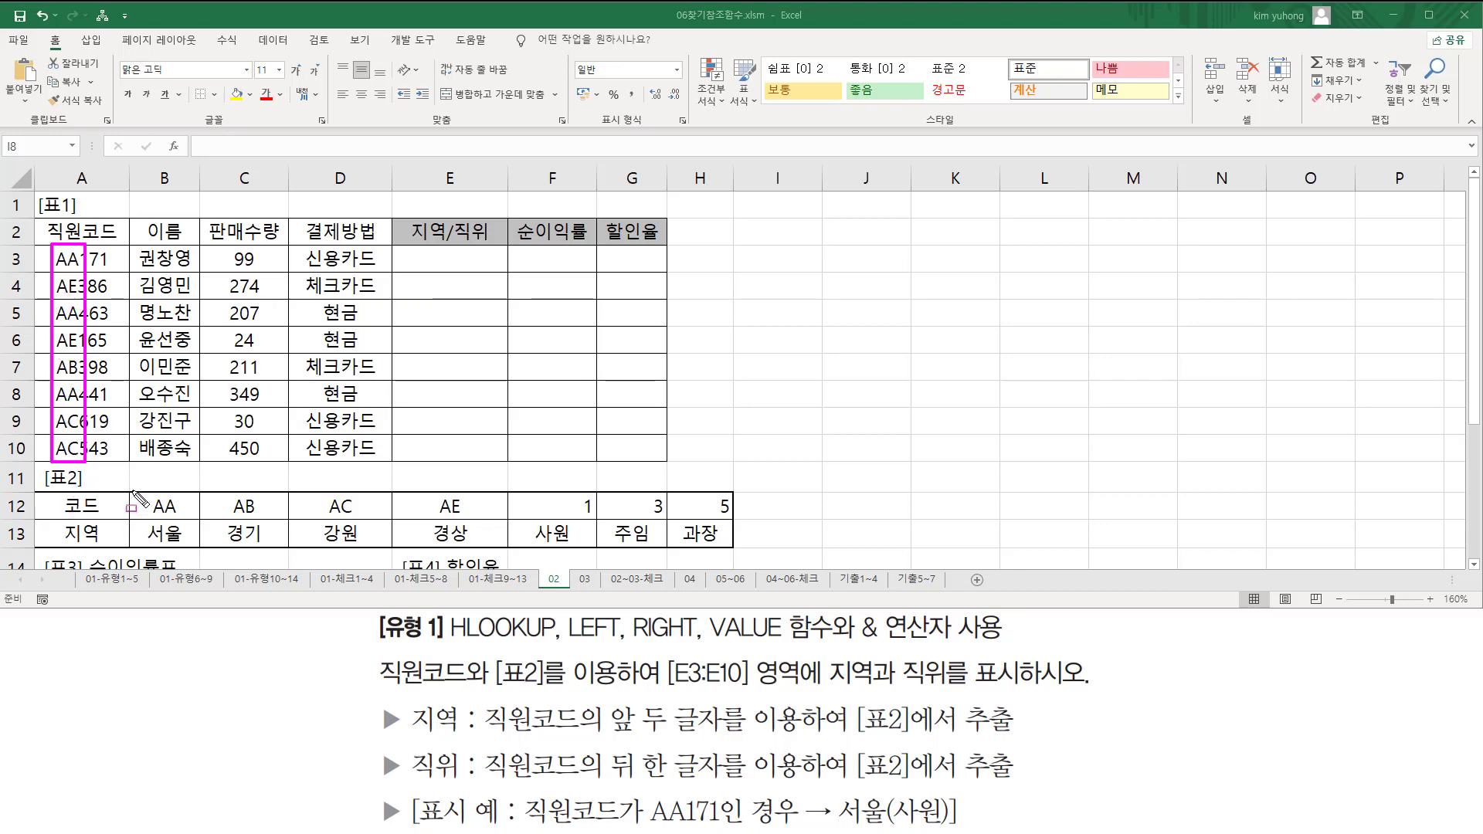
drag(132, 493, 504, 523)
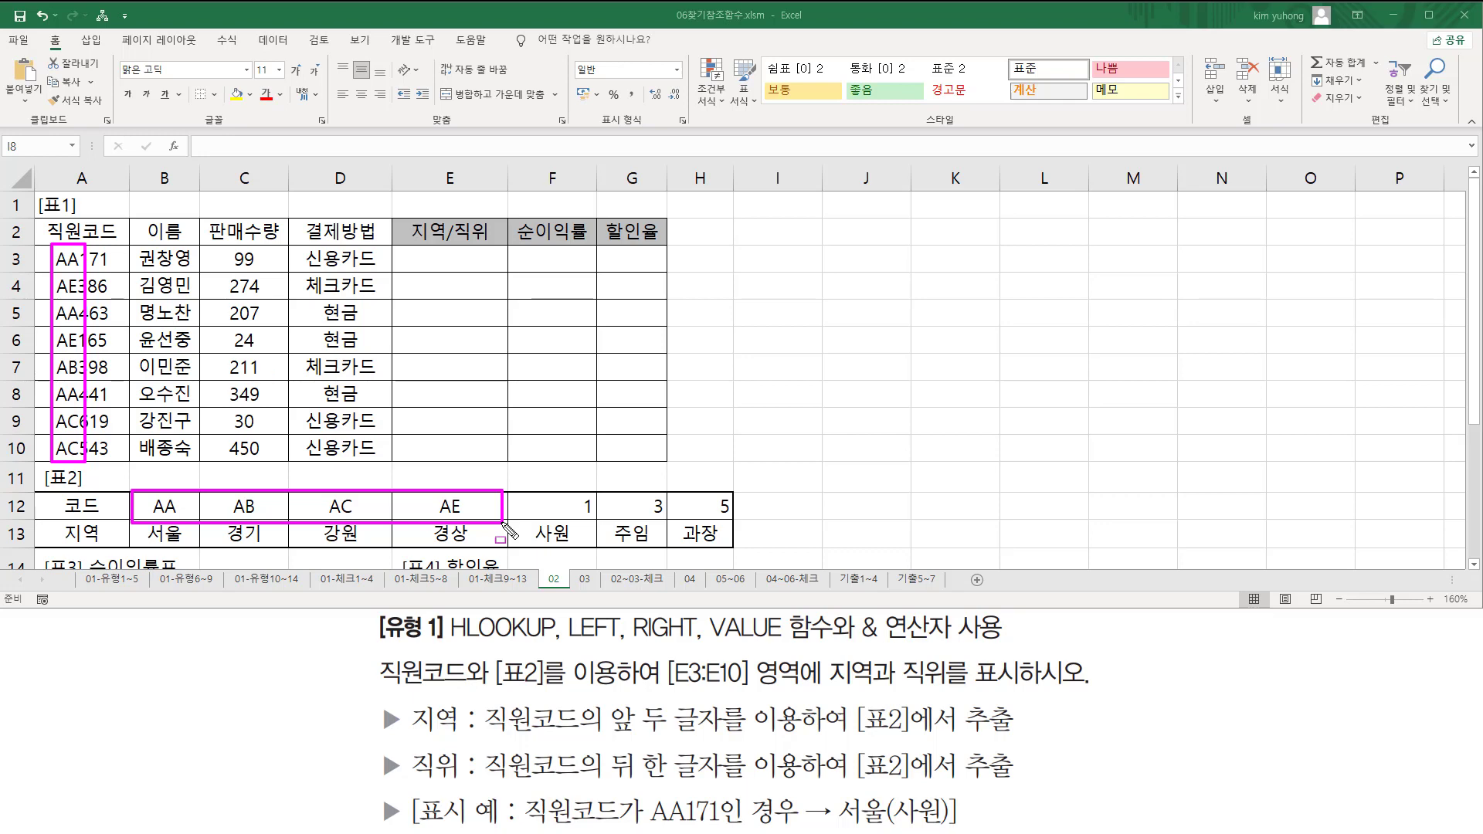
drag(504, 525, 504, 525)
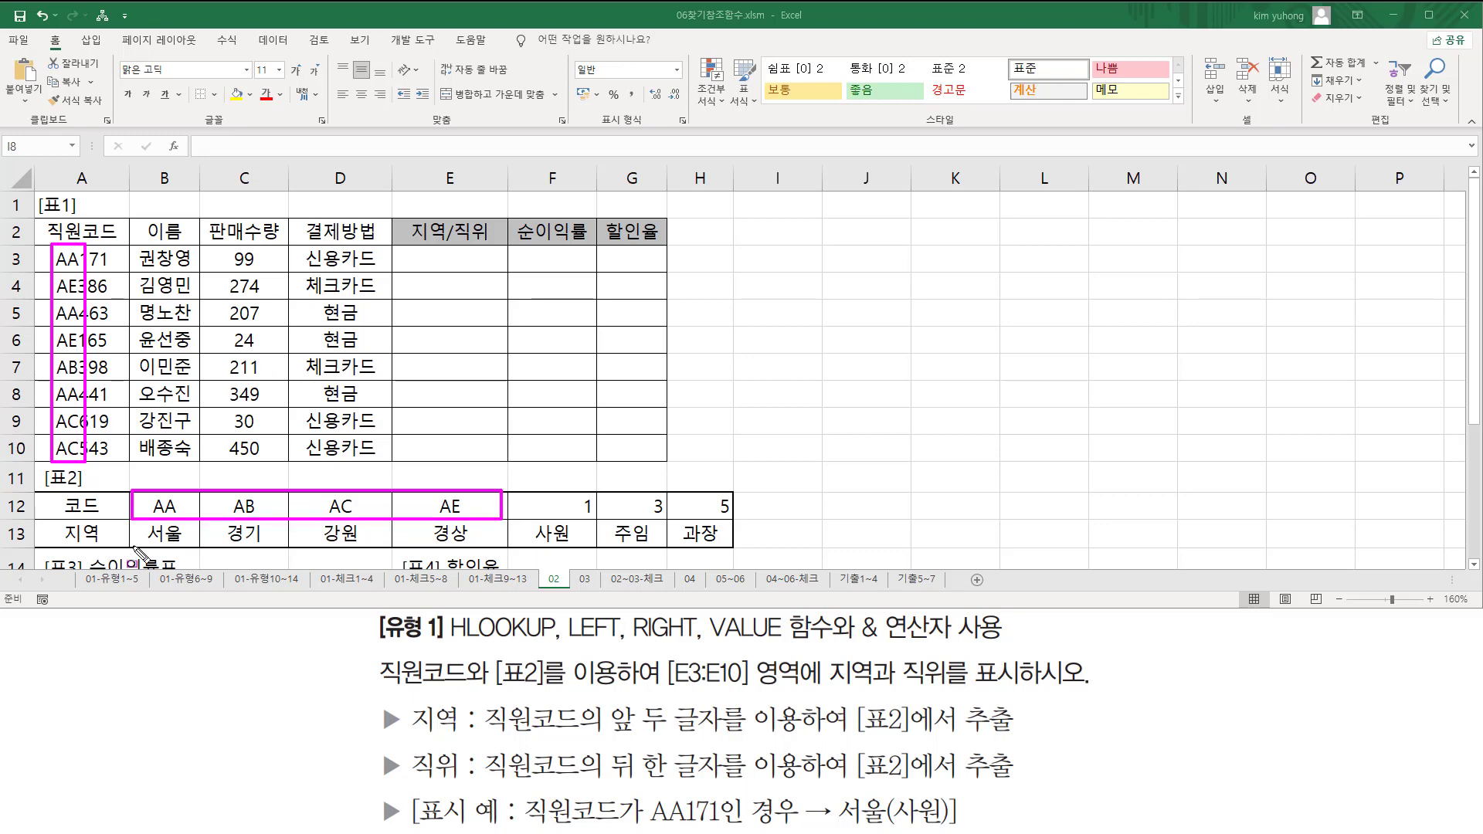
drag(135, 544, 488, 545)
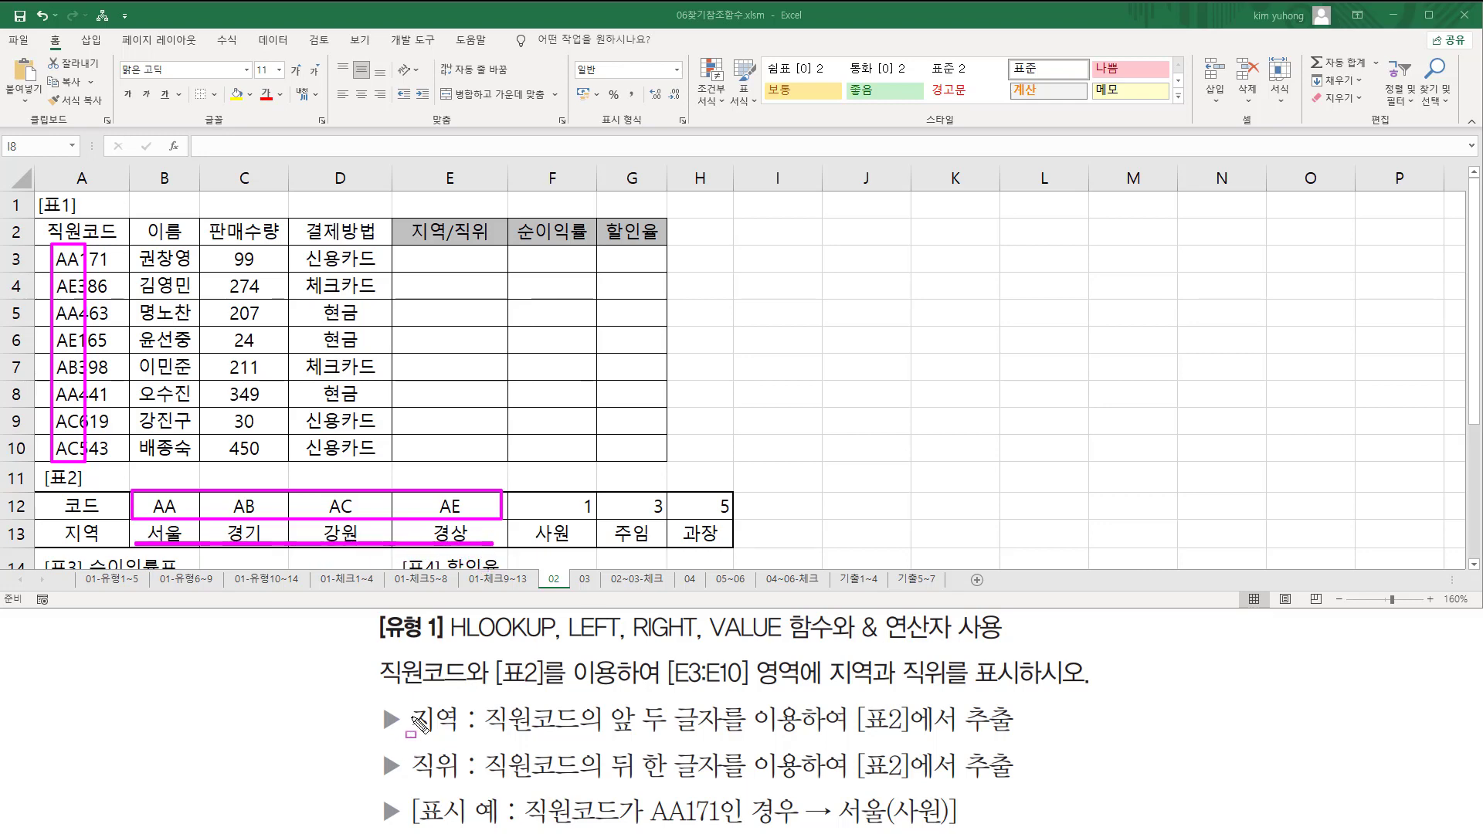
- Examine the position rule, comparing the last character of the employee codes with the numeric codes and positions in [표2]
mouse_move(414, 781)
mouse_down()
mouse_move(723, 782)
mouse_move(724, 748)
mouse_up()
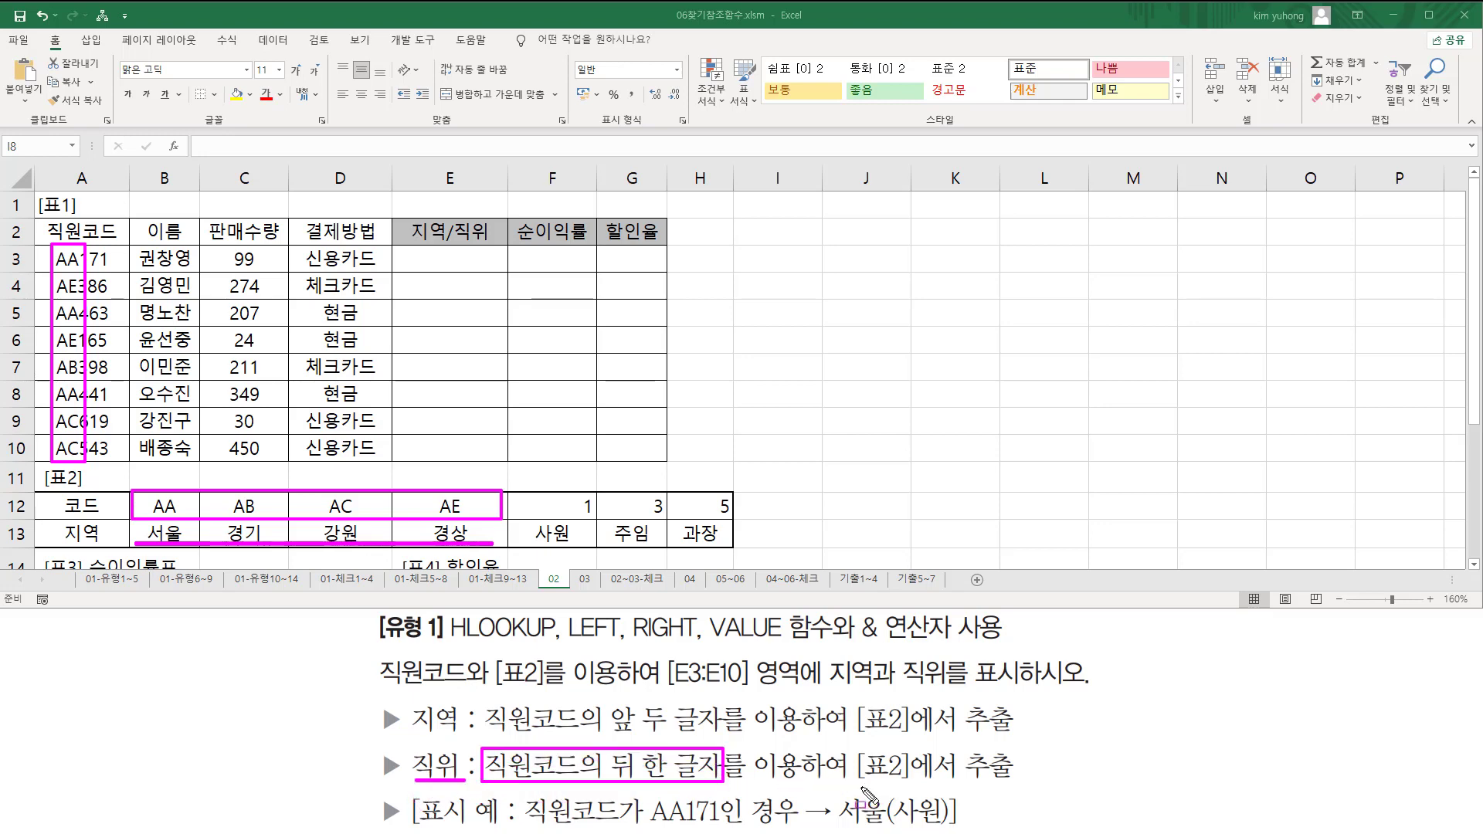
drag(862, 788, 1010, 784)
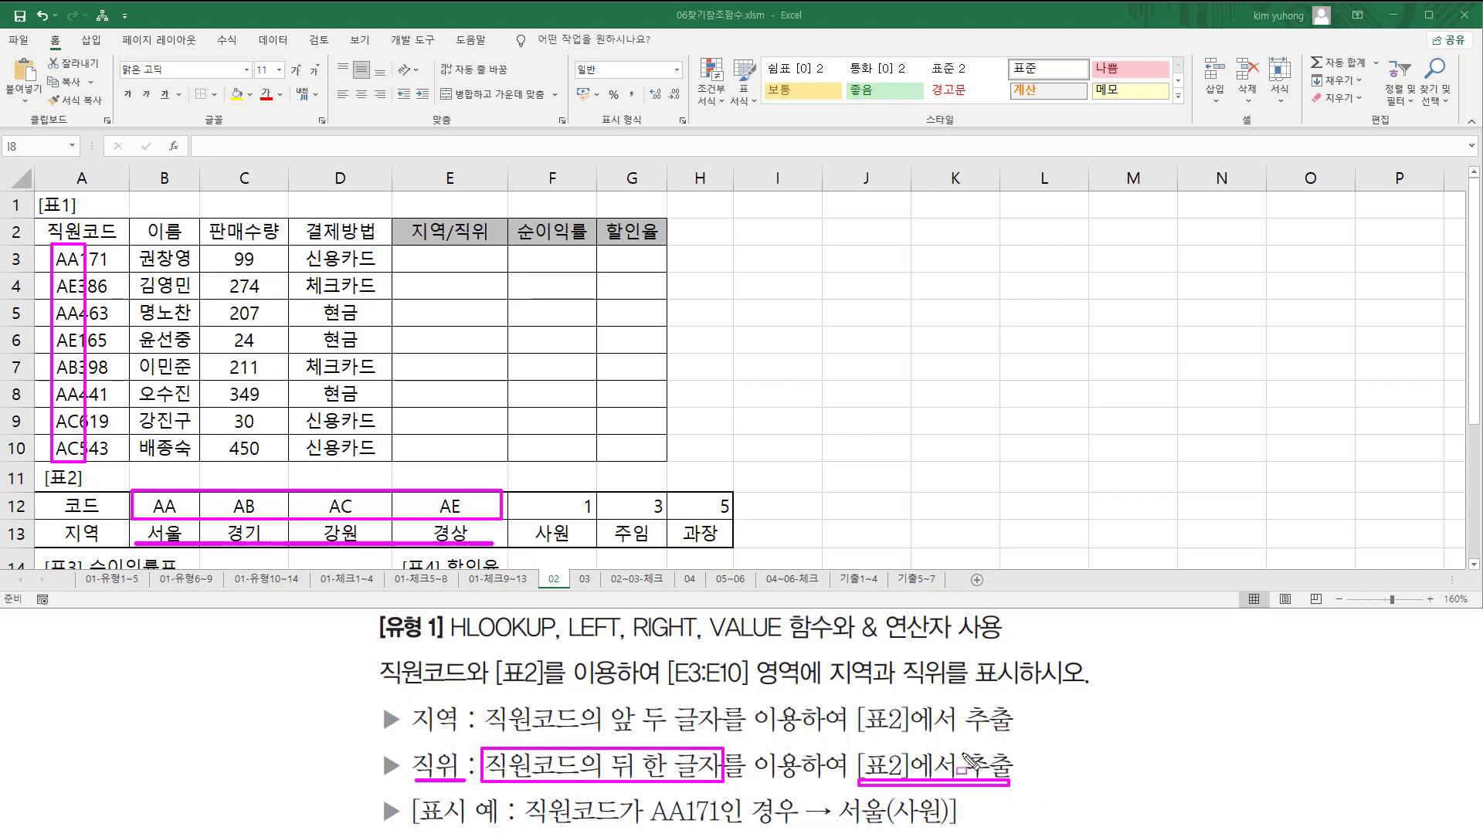
key(Escape)
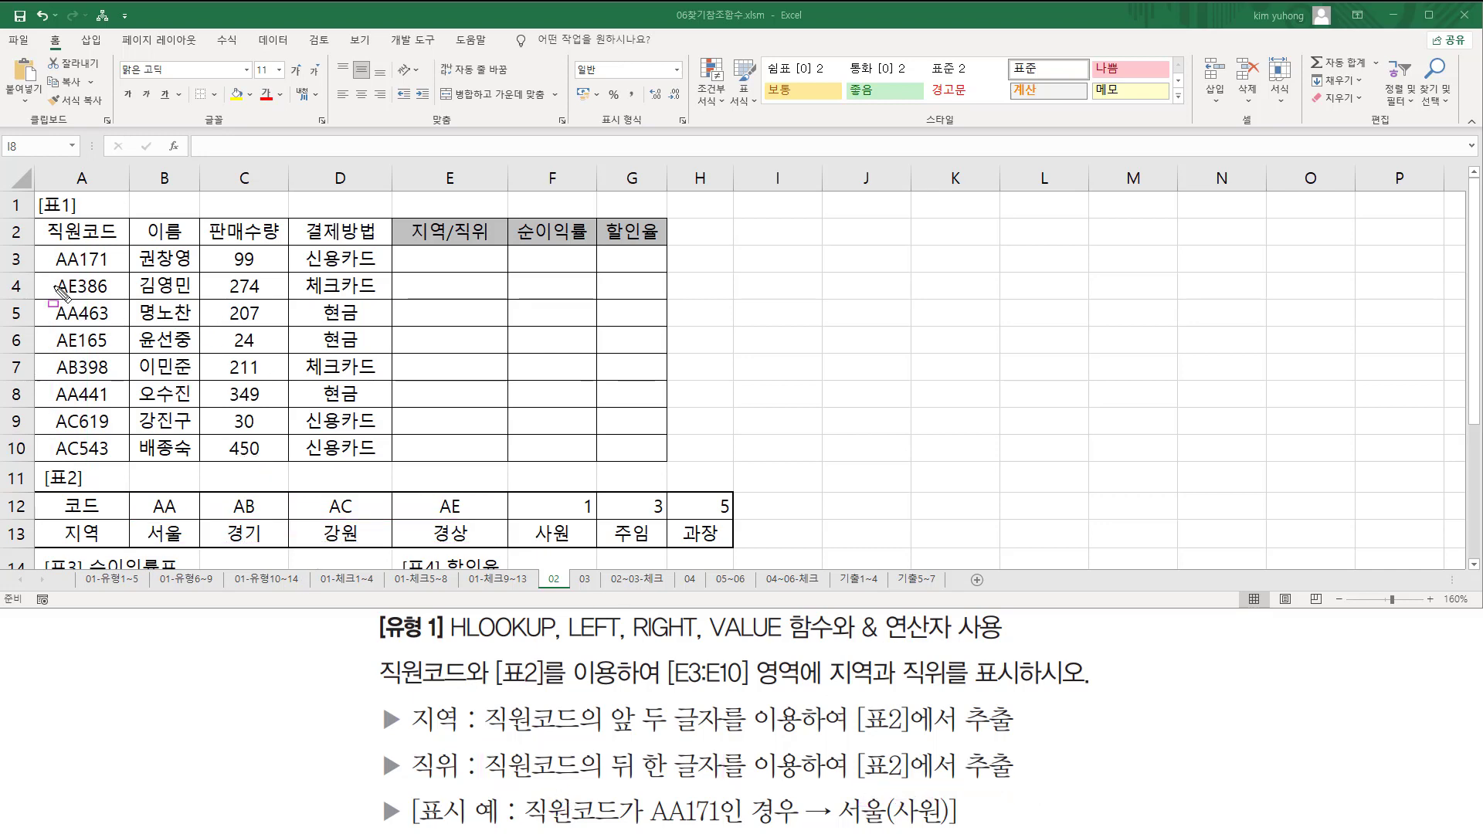
drag(48, 245, 134, 463)
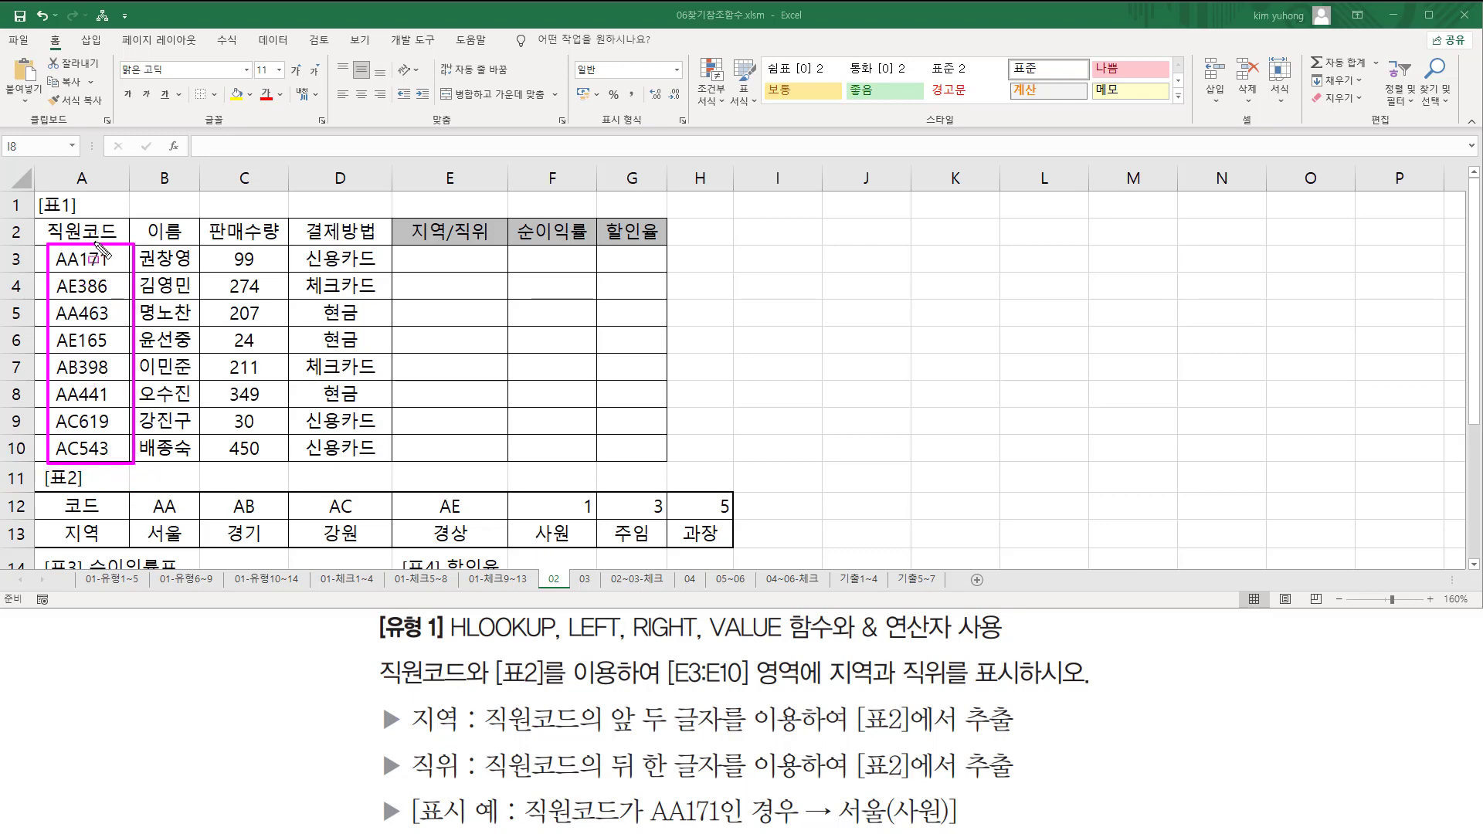
drag(95, 242, 116, 467)
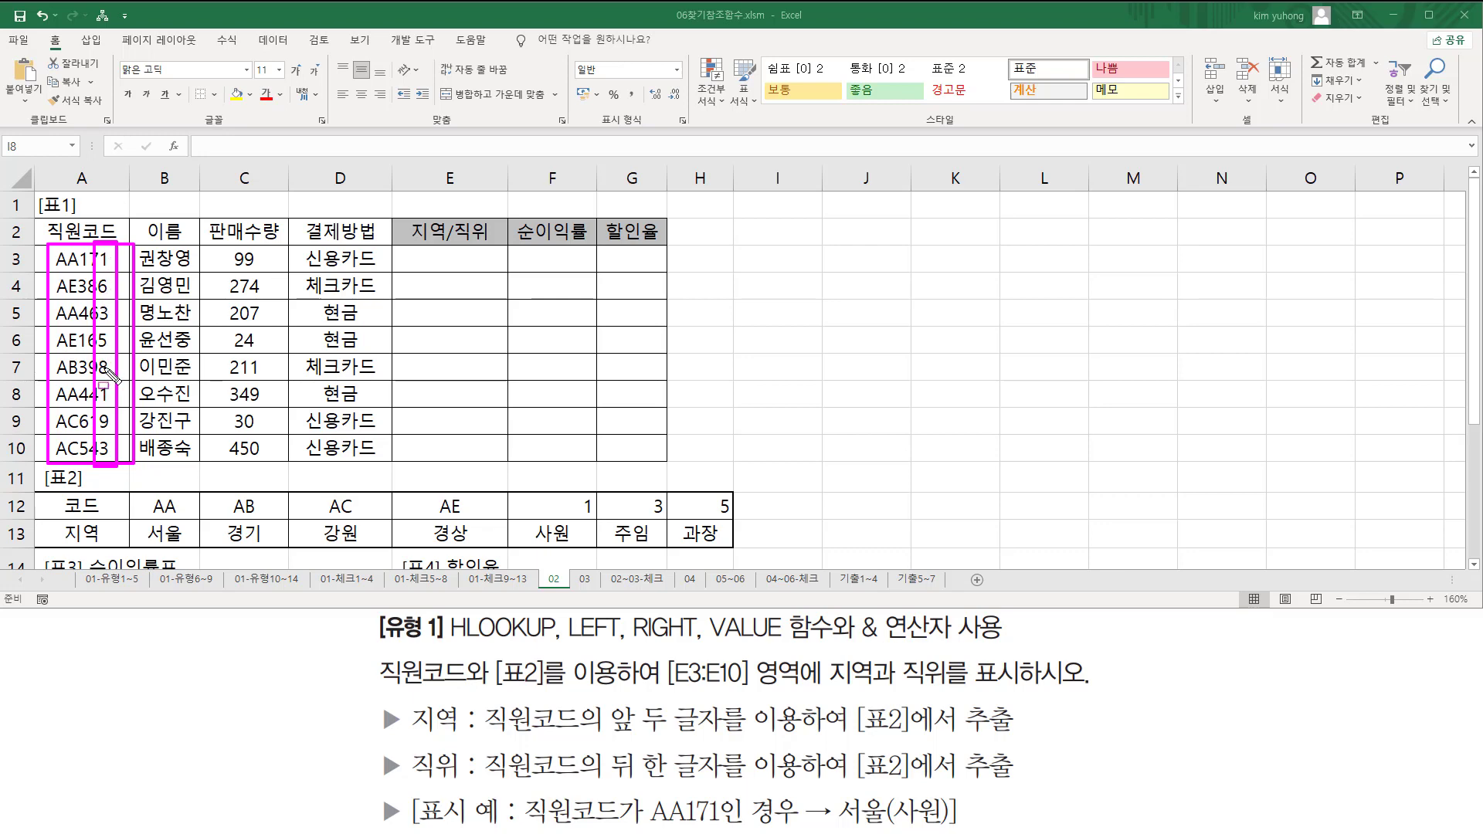
drag(856, 785, 1039, 785)
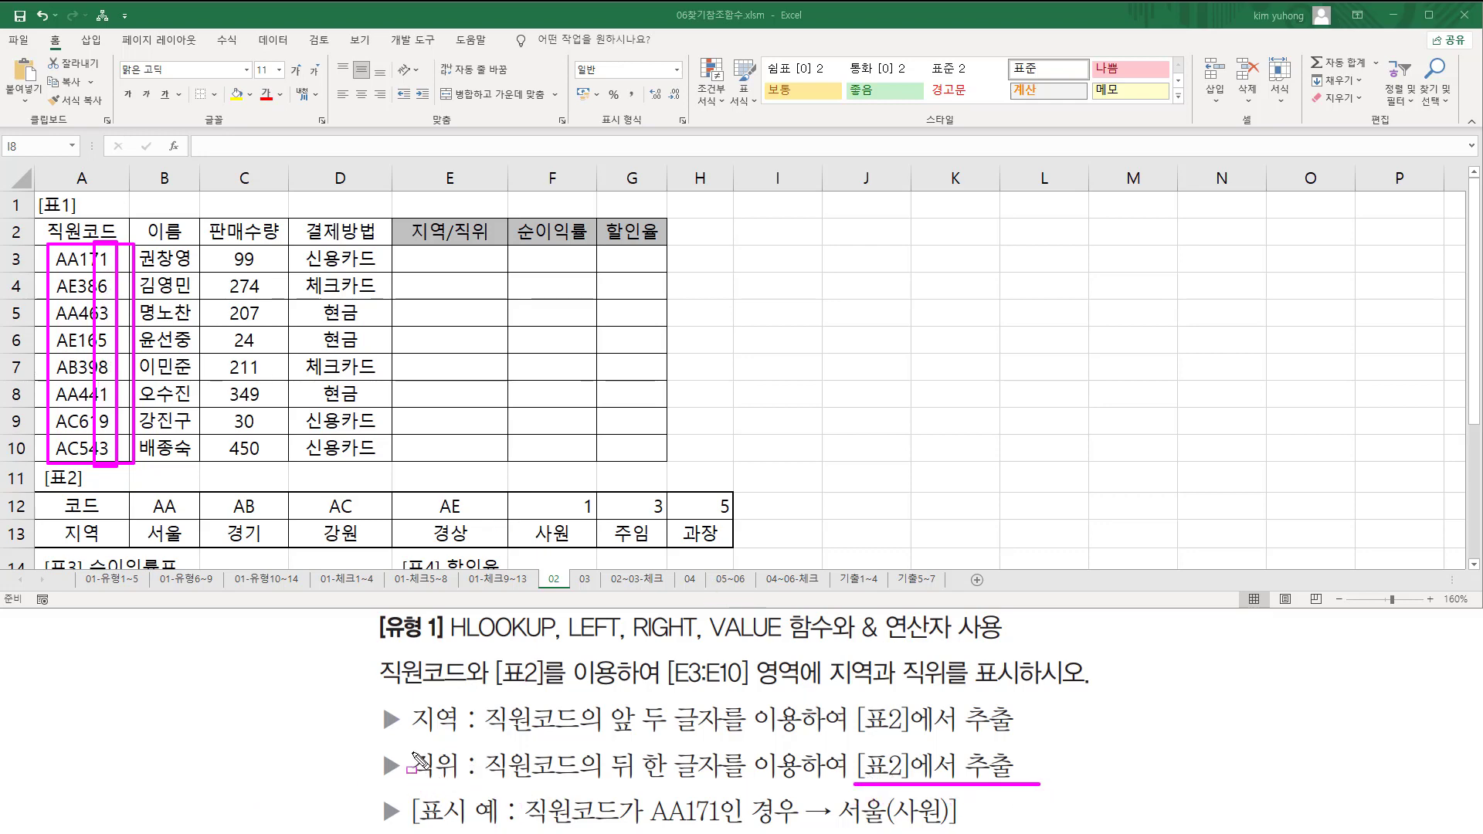
drag(407, 744, 462, 788)
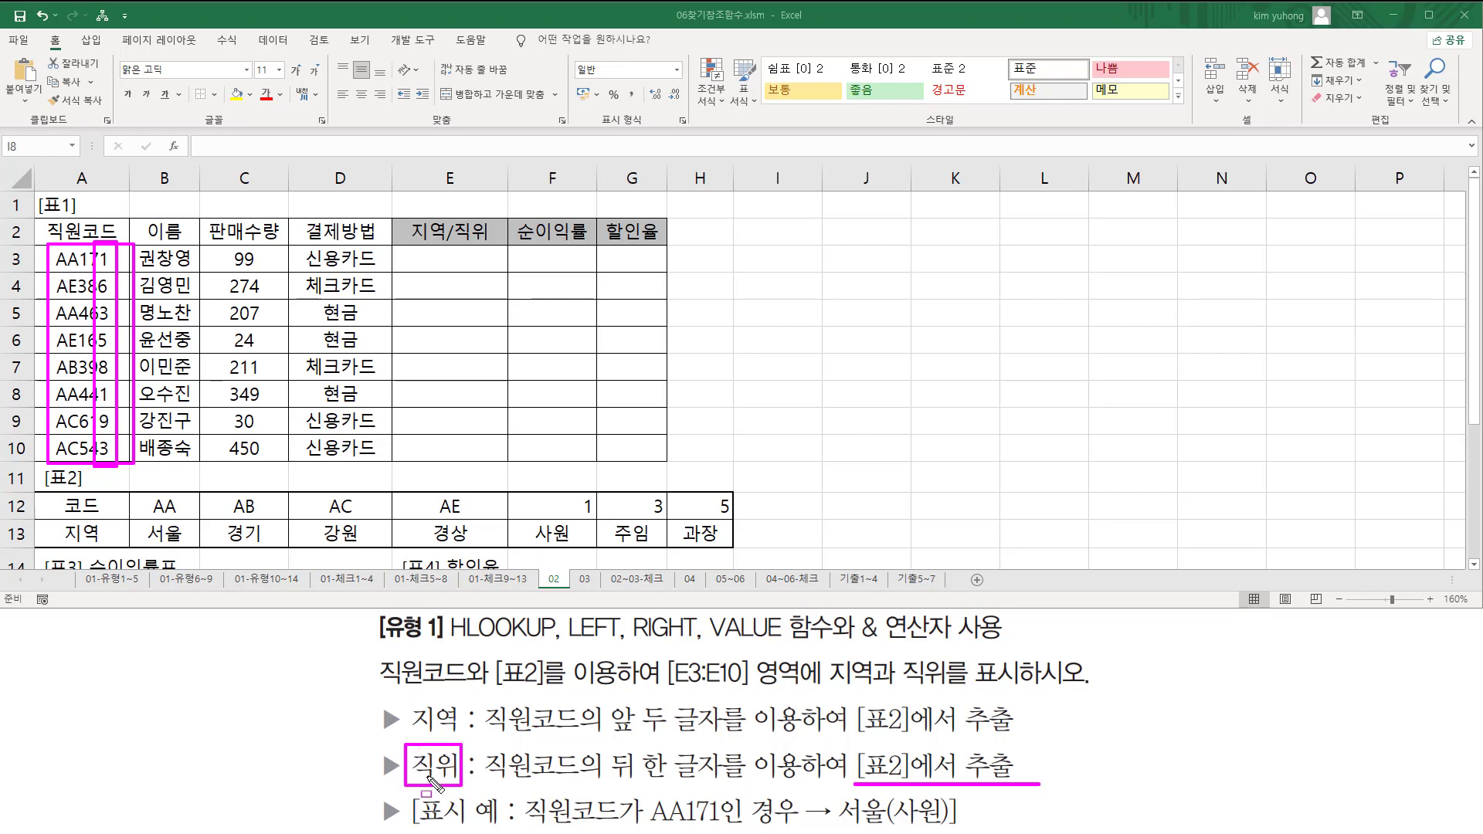
drag(510, 490, 737, 549)
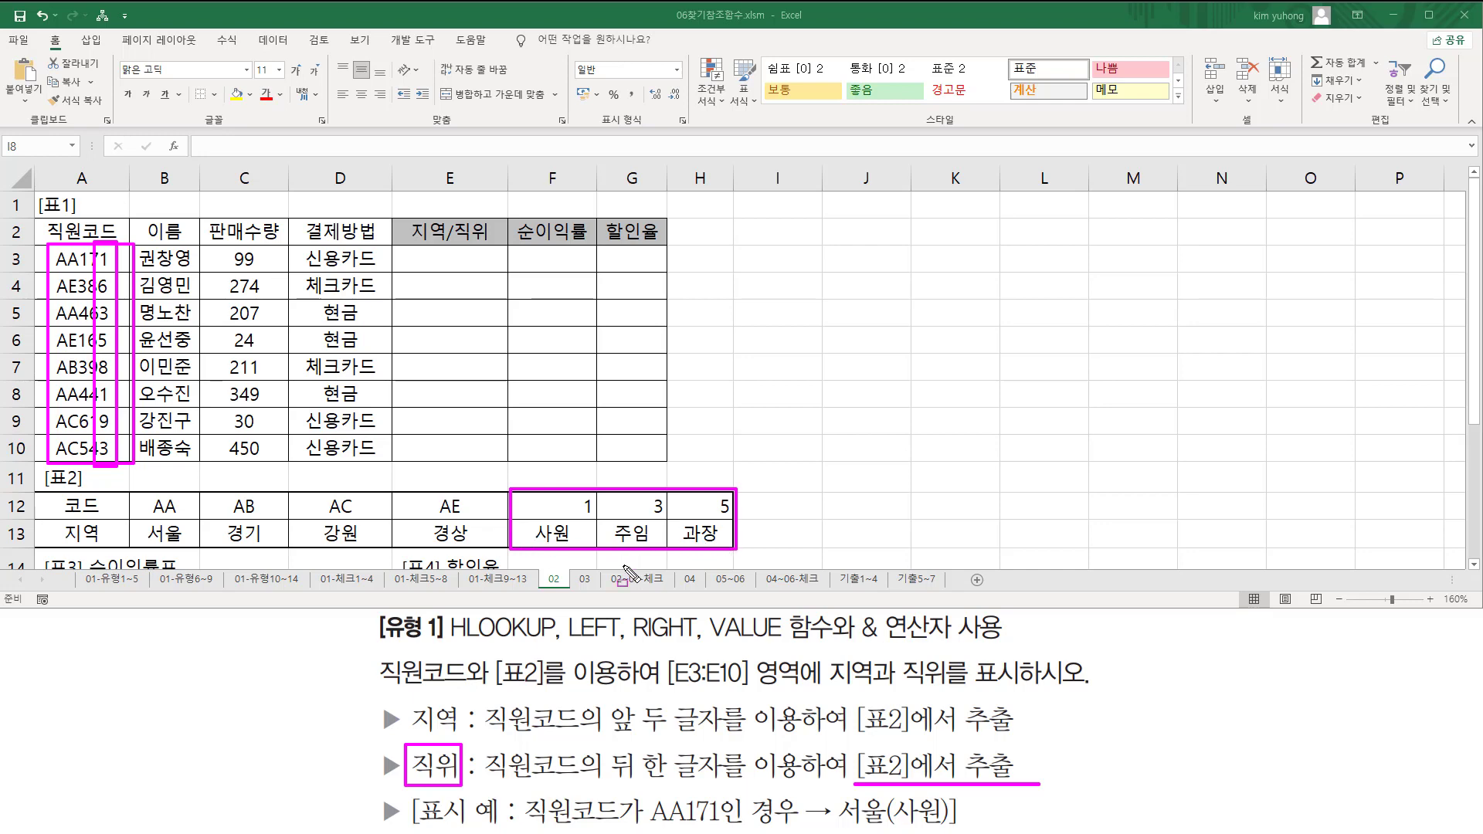
key(Escape)
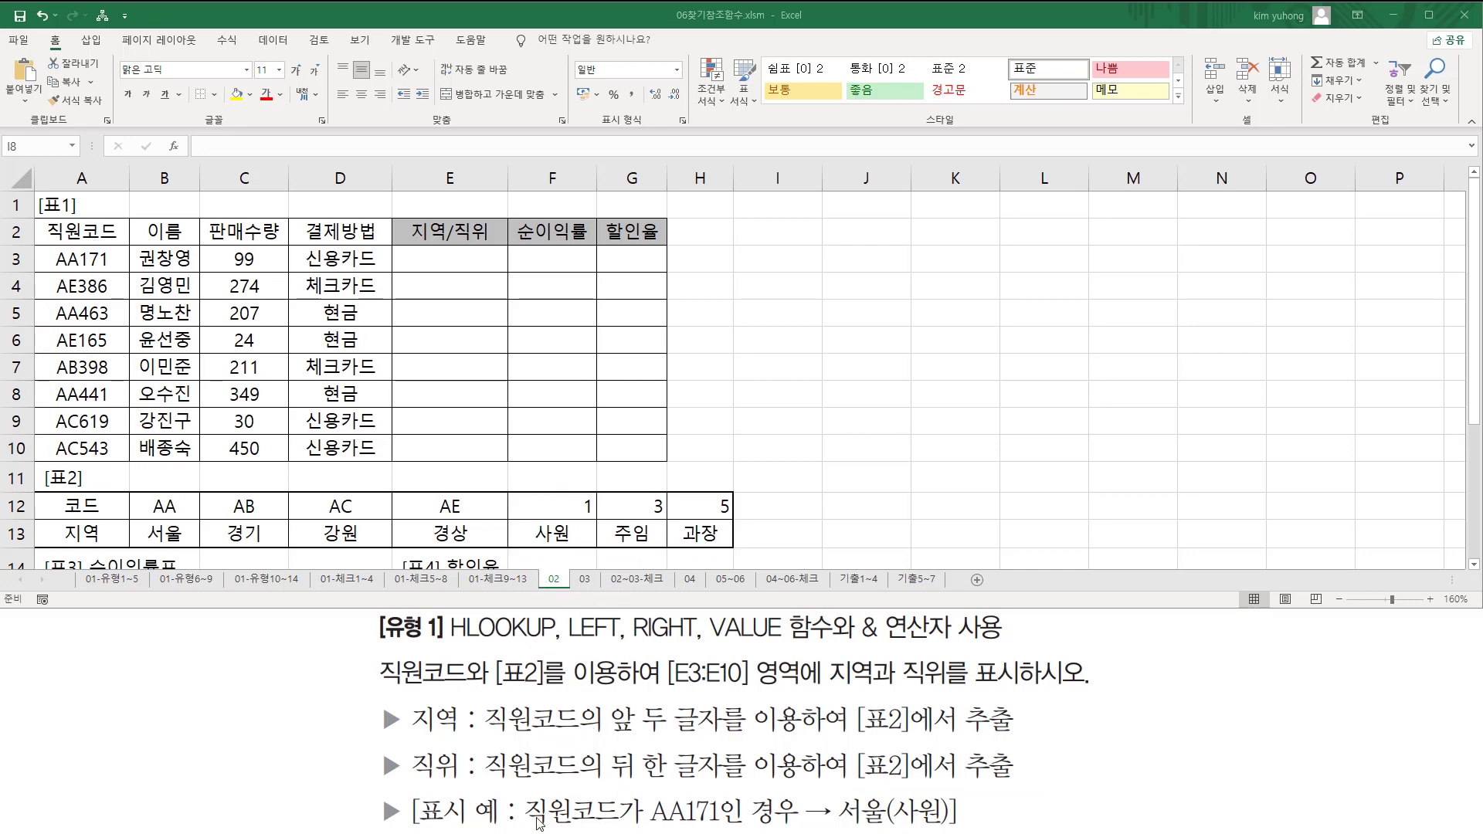
- Examine the display example 서울(사원), tracing its region and position to [표2] and noting the & operator and the parentheses
mouse_move(522, 793)
mouse_down()
mouse_move(589, 825)
mouse_move(727, 826)
mouse_up()
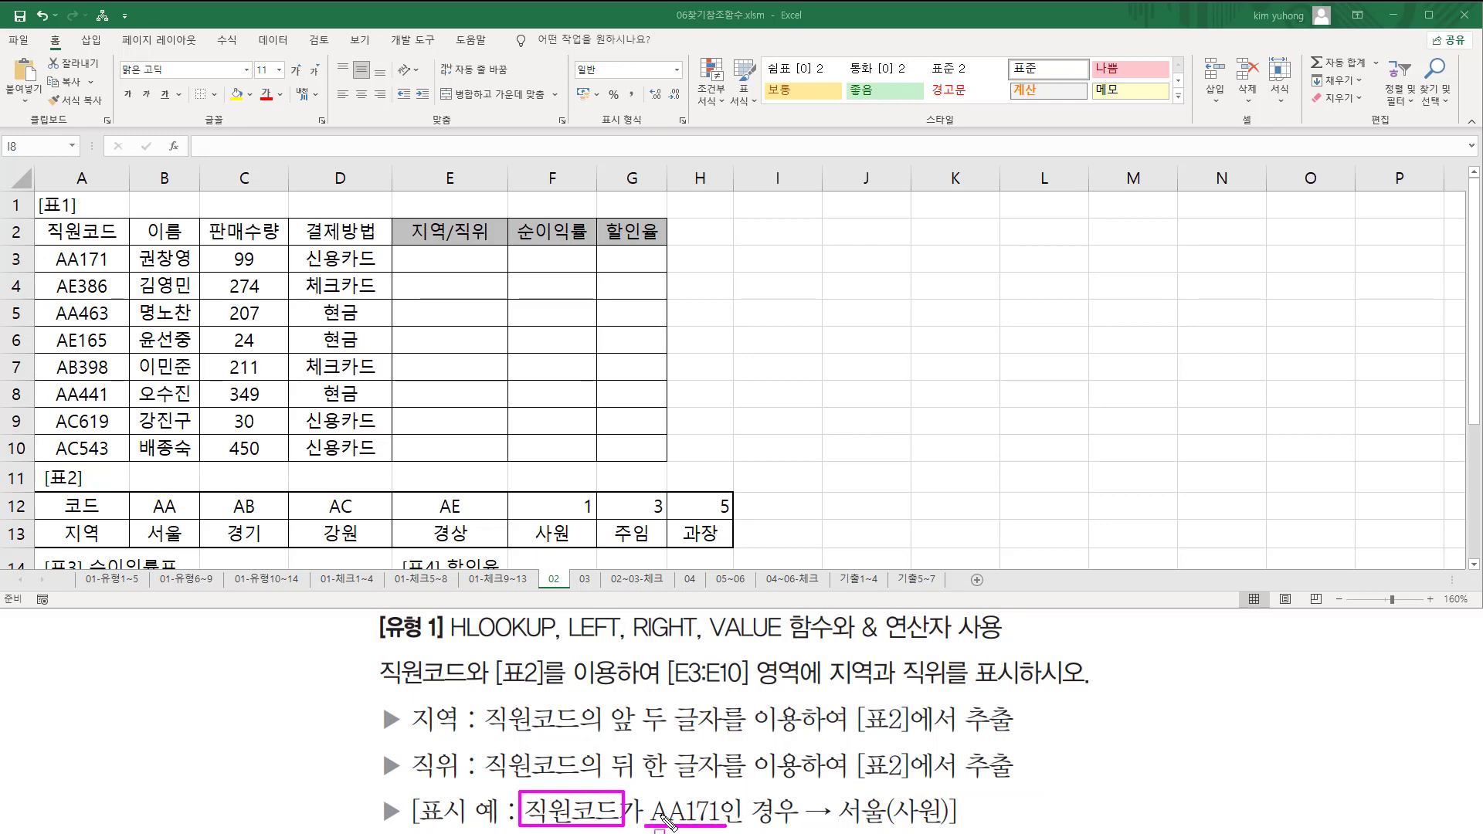
drag(652, 797, 684, 825)
drag(146, 517, 187, 549)
drag(843, 825, 882, 827)
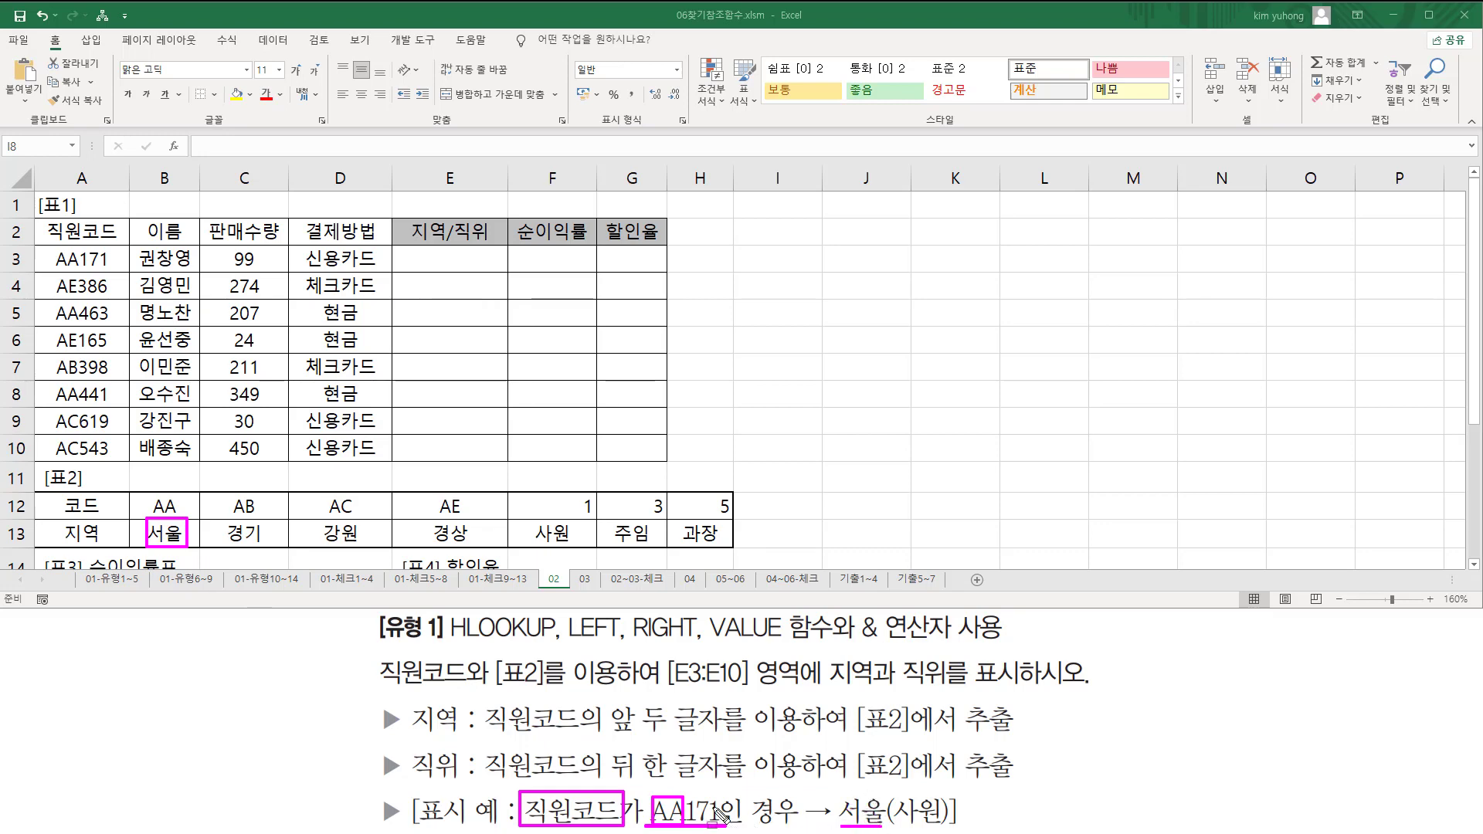
drag(705, 790, 720, 825)
mouse_move(577, 496)
mouse_down()
mouse_move(597, 517)
mouse_move(569, 543)
mouse_up()
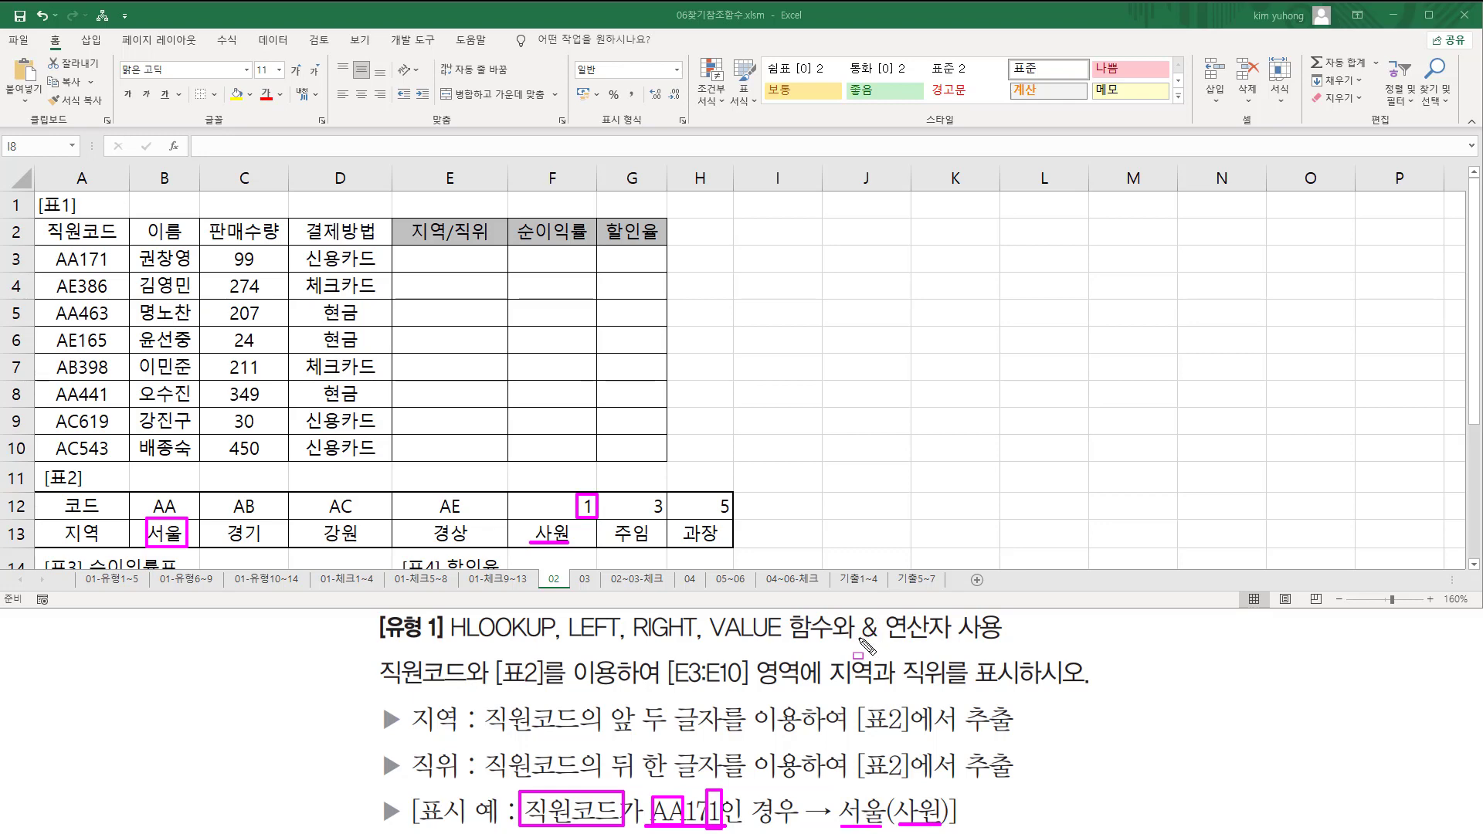
drag(853, 643, 956, 645)
drag(884, 790, 896, 833)
drag(938, 784, 949, 832)
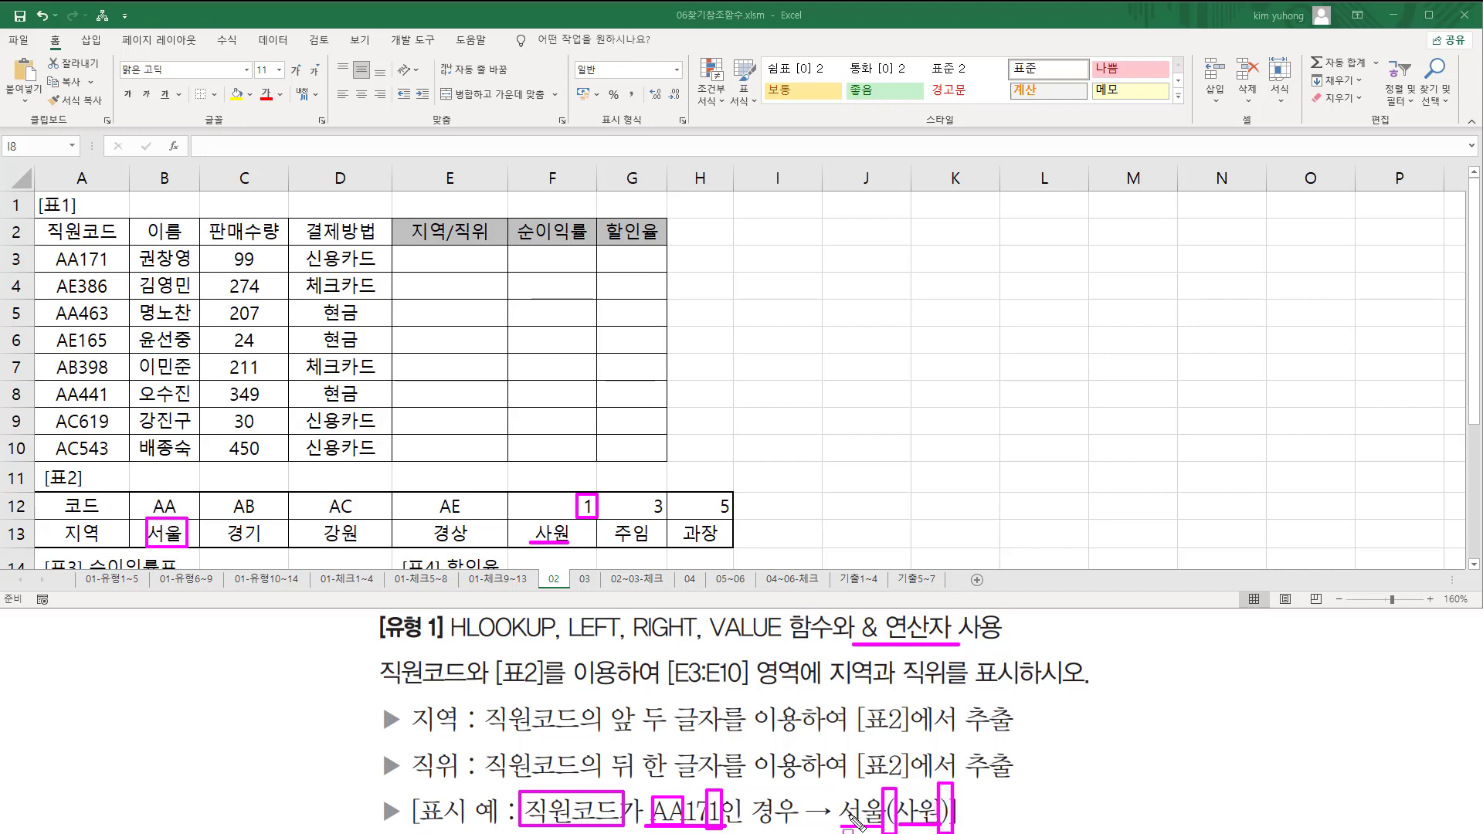
mouse_move(835, 788)
mouse_down()
mouse_move(884, 831)
mouse_move(973, 831)
mouse_up()
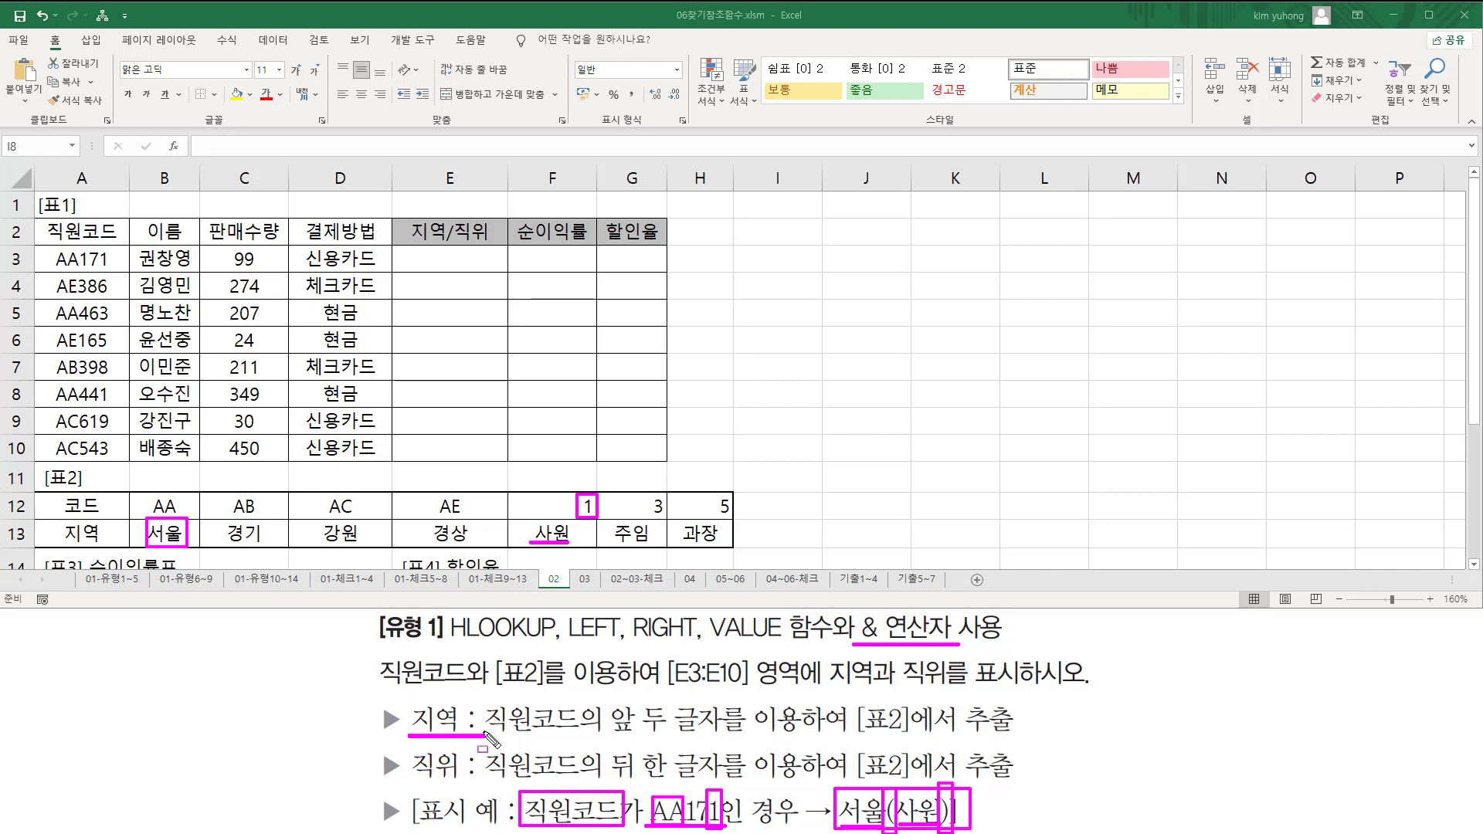
drag(409, 734, 464, 706)
key(Escape)
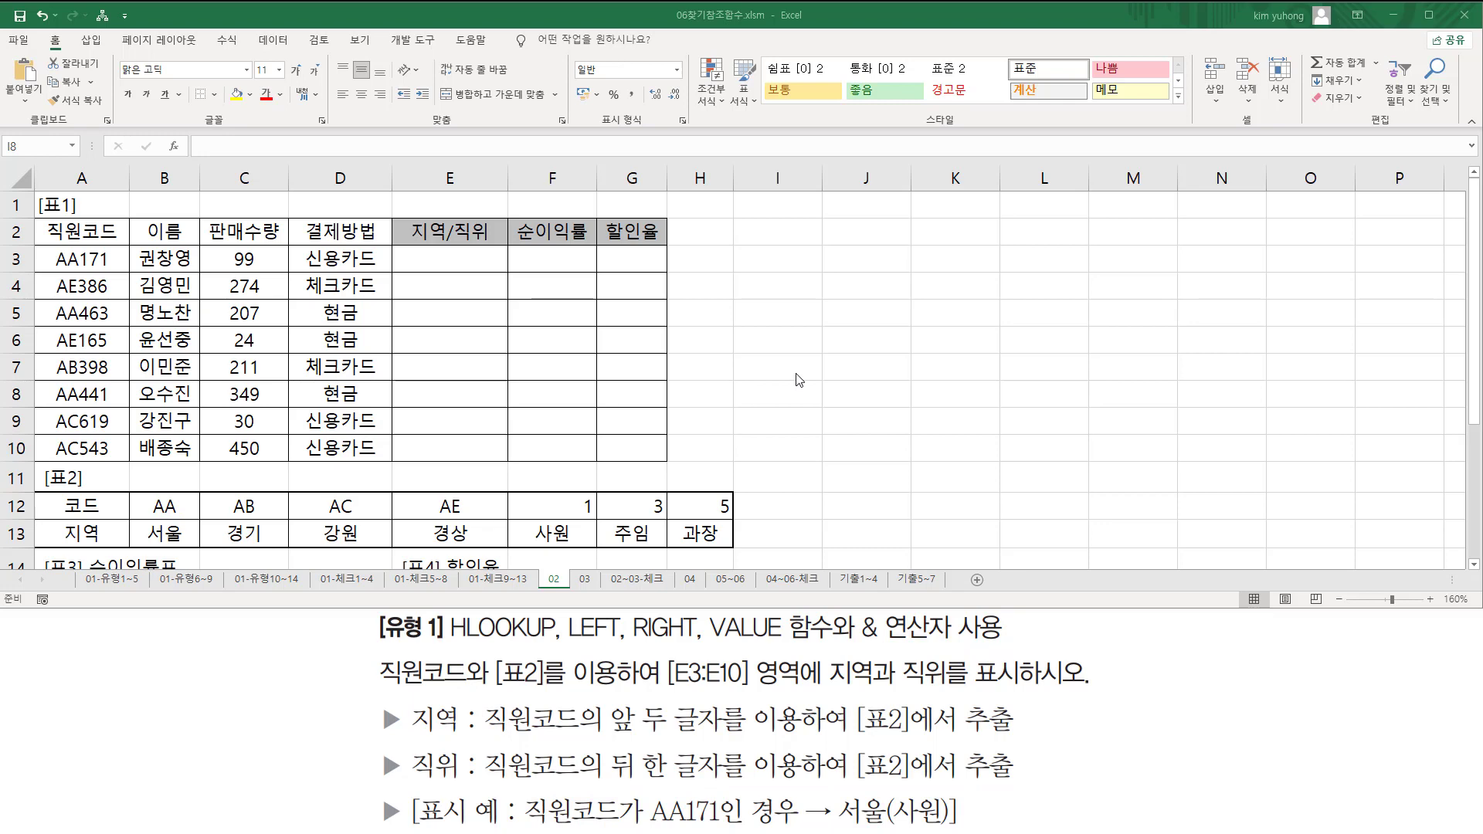
- Enter the syntax note "hlookup( 찾을값, 범위 $ , 행번호 , 옵션)" in cell J2
click(859, 232)
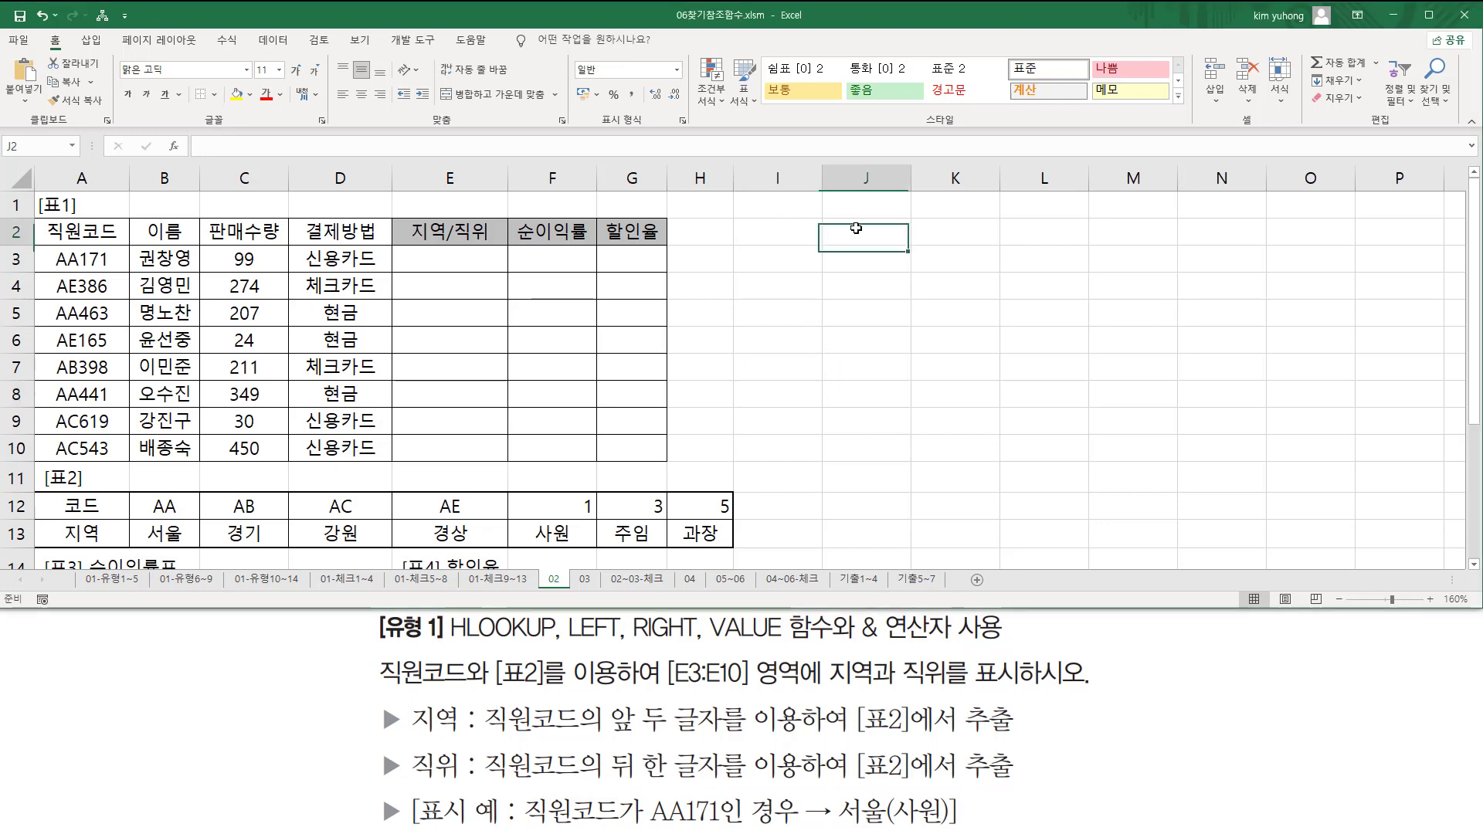
text(시)
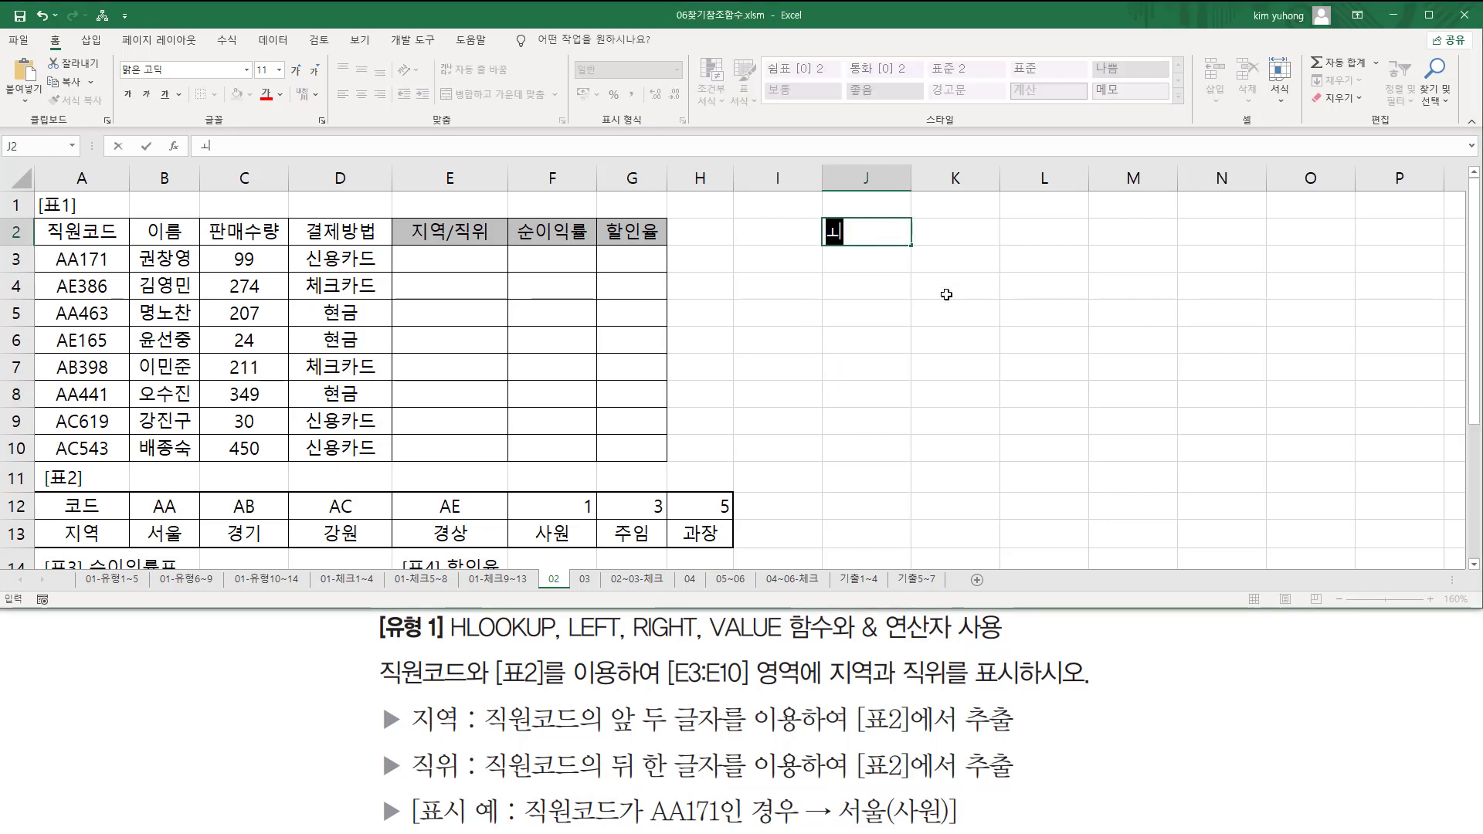
key(BackSpace)
key(BackSpace)
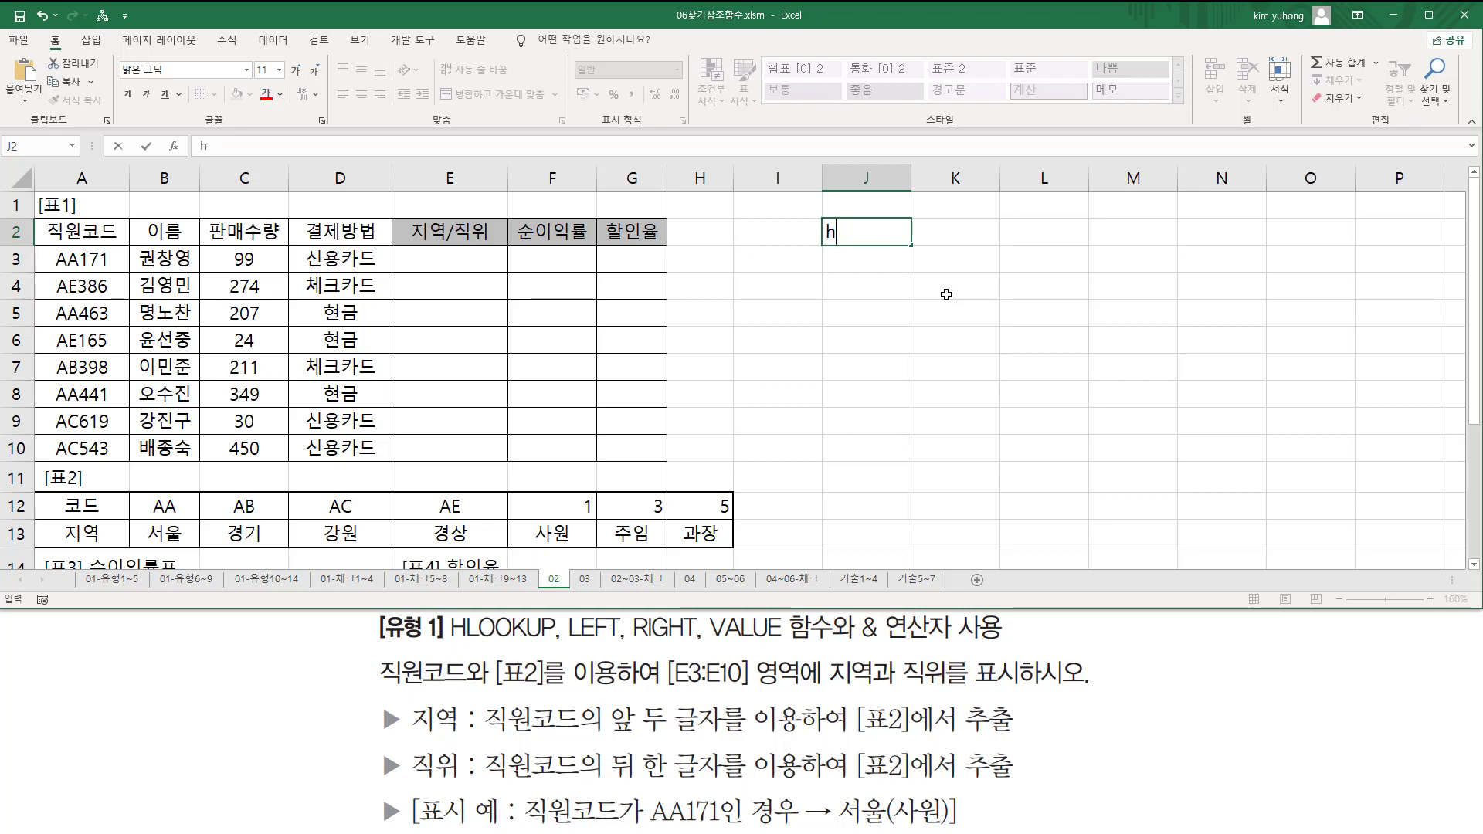
text(hlookup( 찾을값)
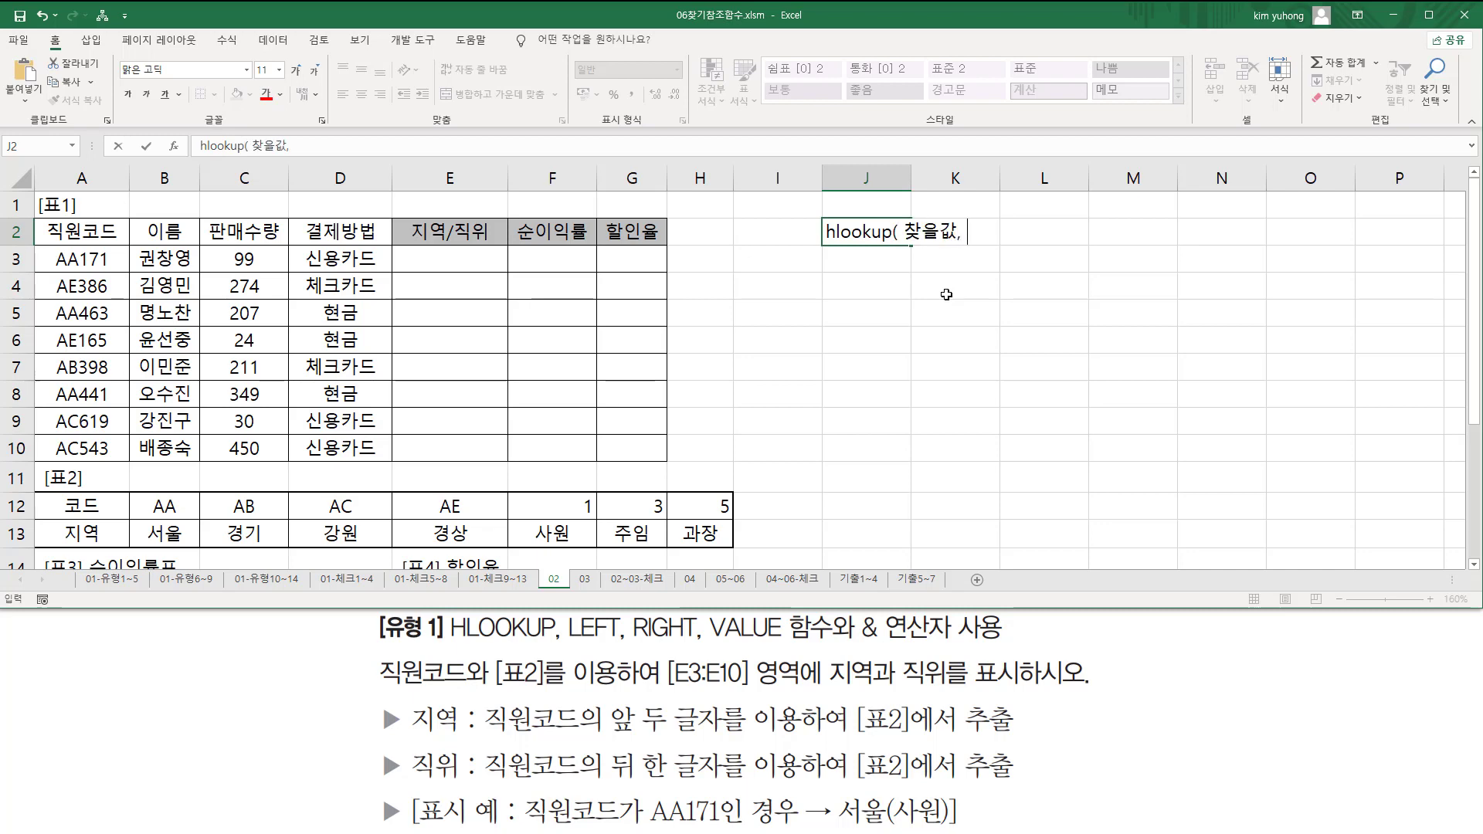
text(, 참)
key(BackSpace)
key(BackSpace)
text(범ㅇ)
text(행번ㅎ)
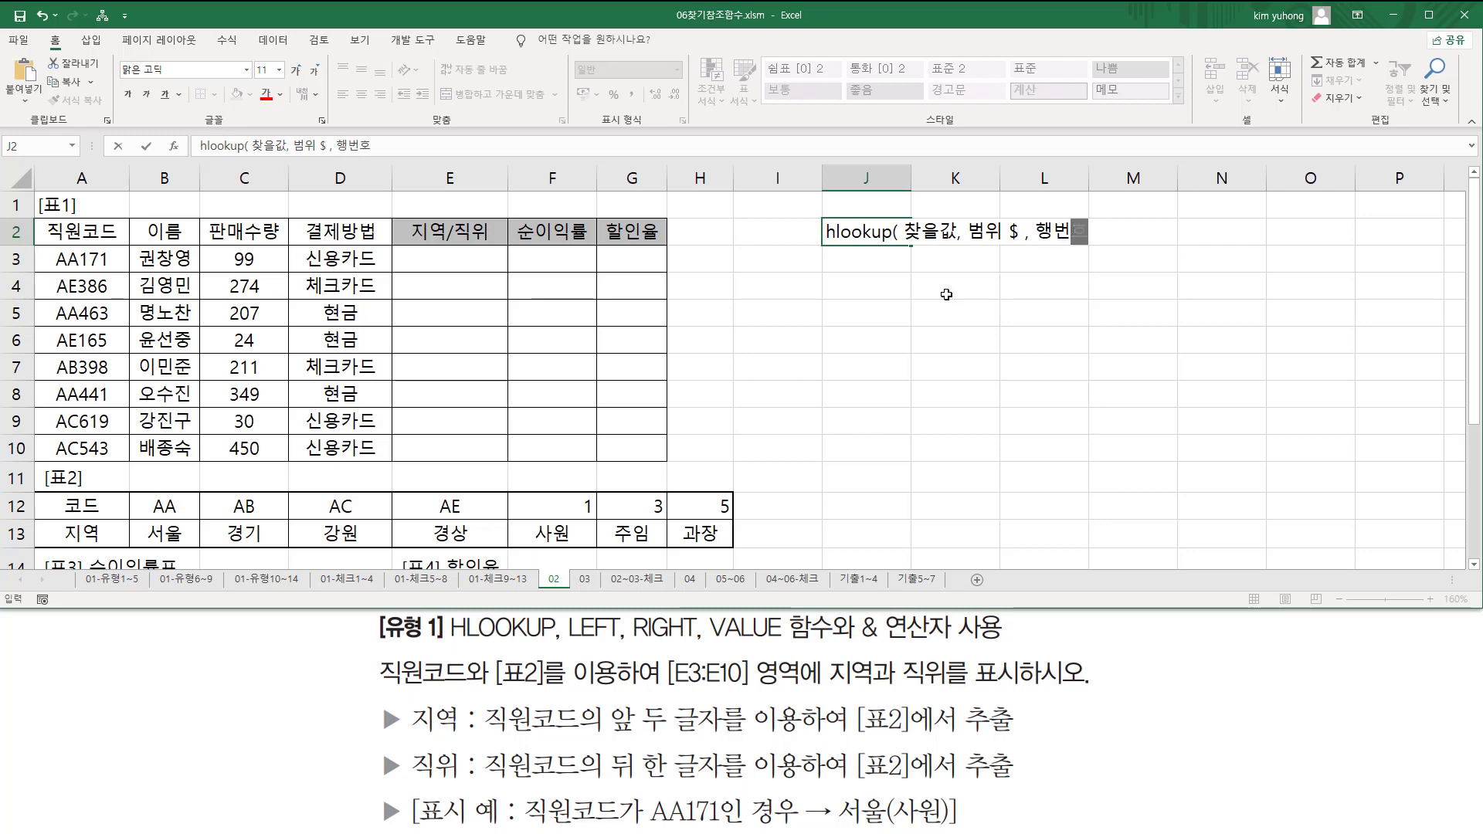
text( , 옵션))
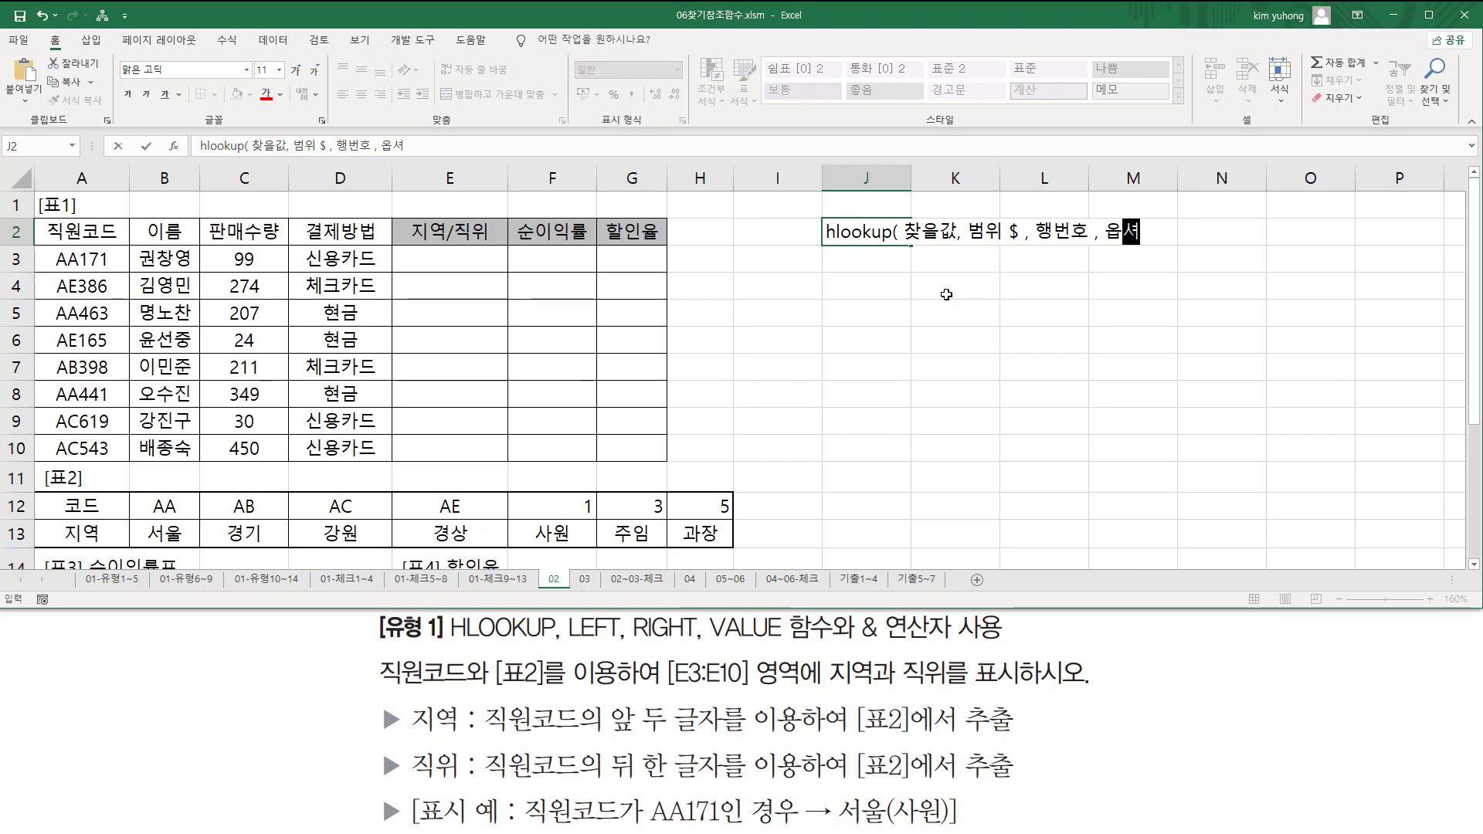
key(Return)
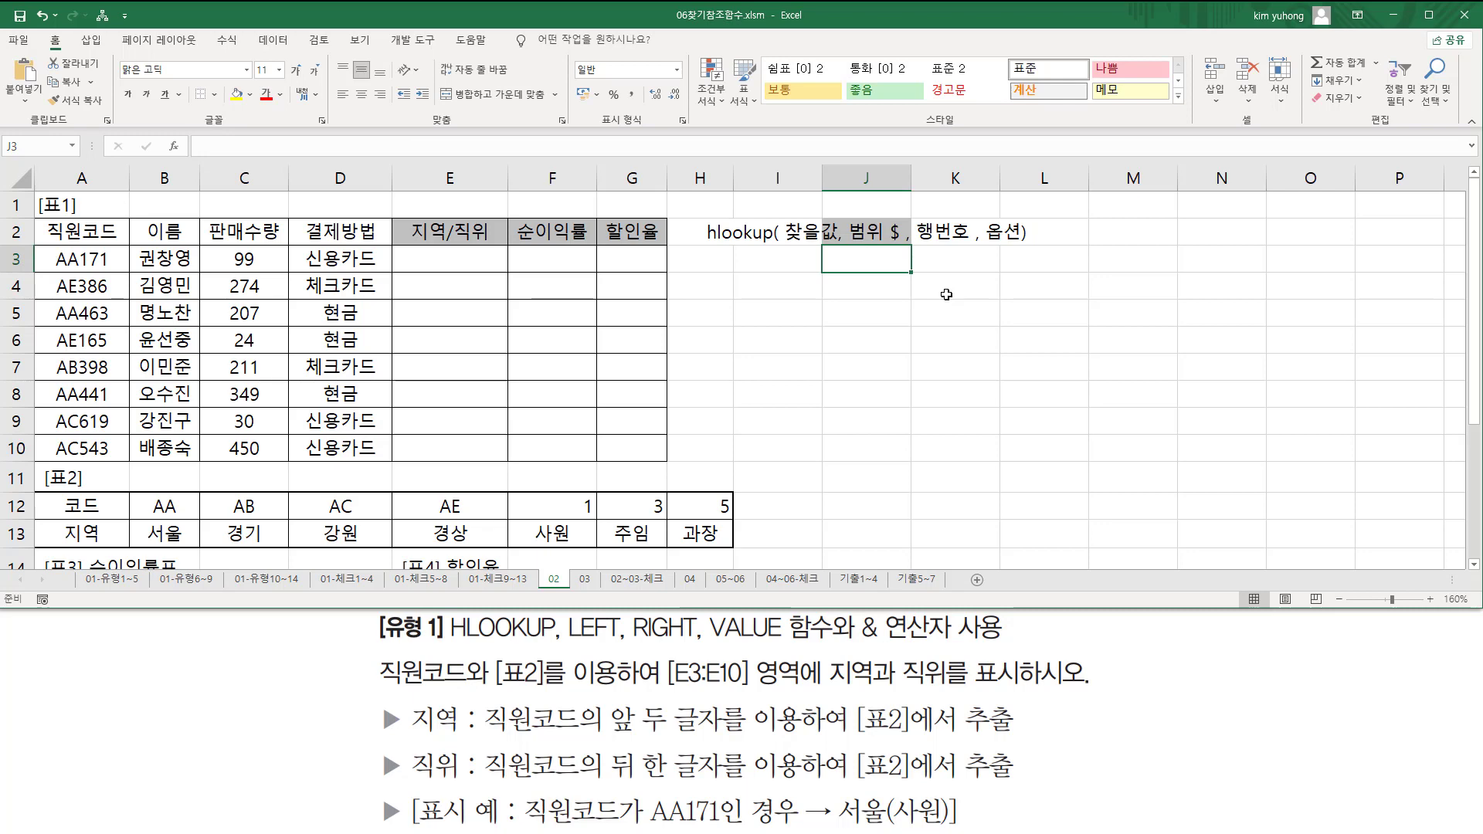
- Copy the hlookup syntax note from J2 into J3
click(866, 232)
key(ctrl+c)
click(868, 263)
key(ctrl+v)
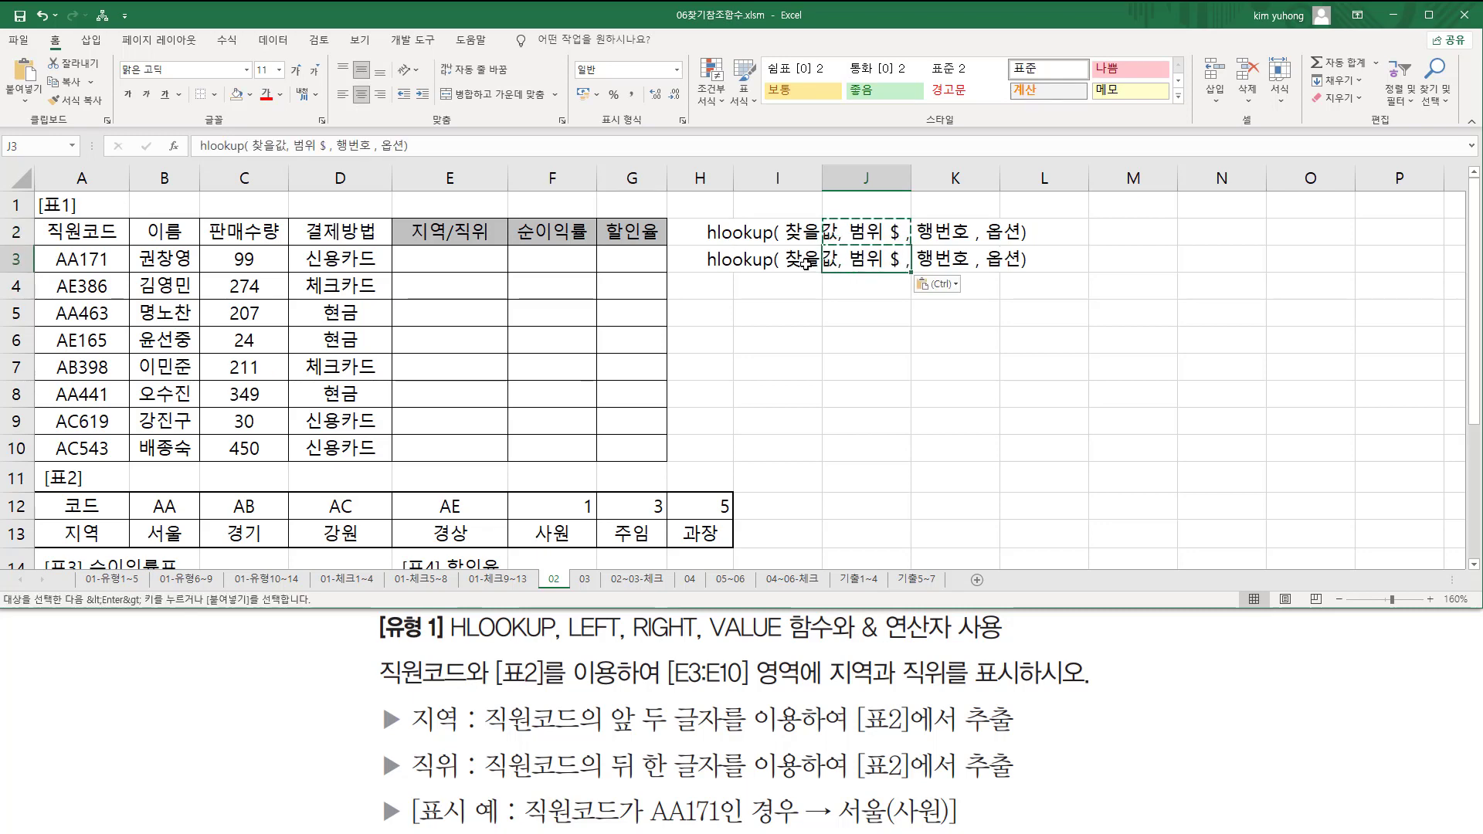
- Change the copied syntax note in J3 to "vlookup( 찾을값, 범위 $ , 열번호 , 옵션)"
double_click(715, 264)
double_click(859, 261)
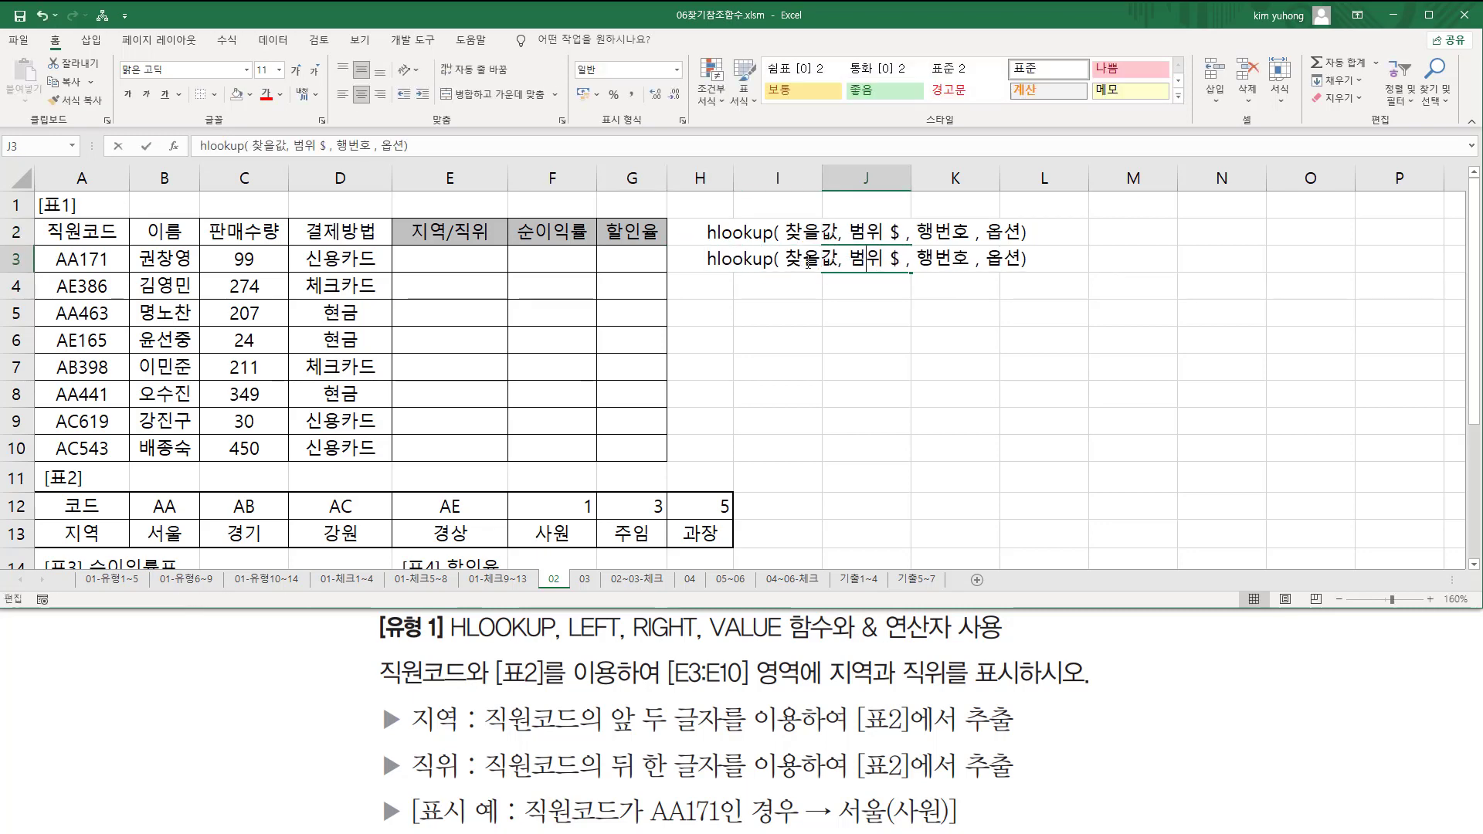
drag(718, 264, 706, 261)
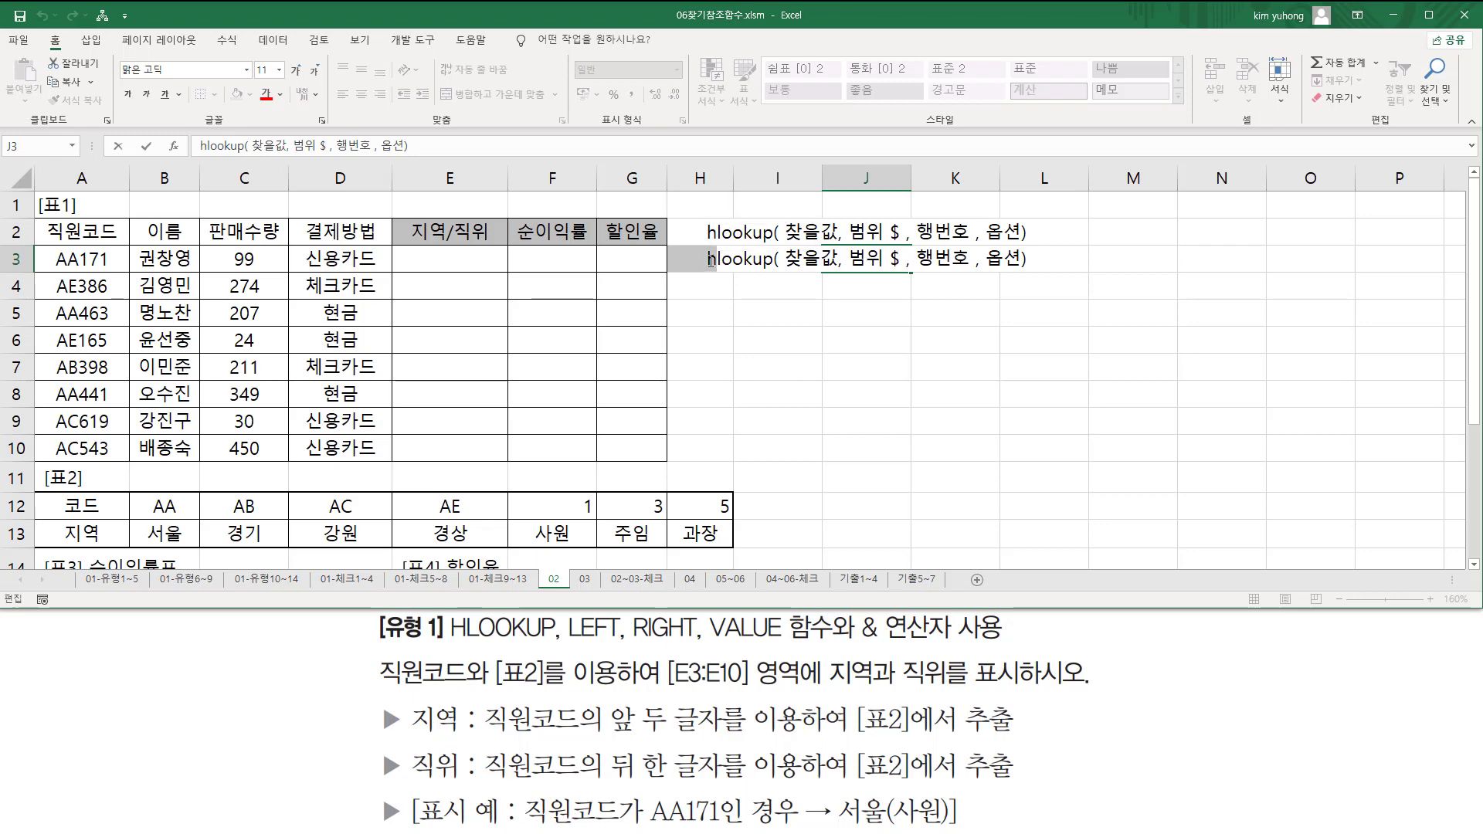
text(ㅍ)
key(BackSpace)
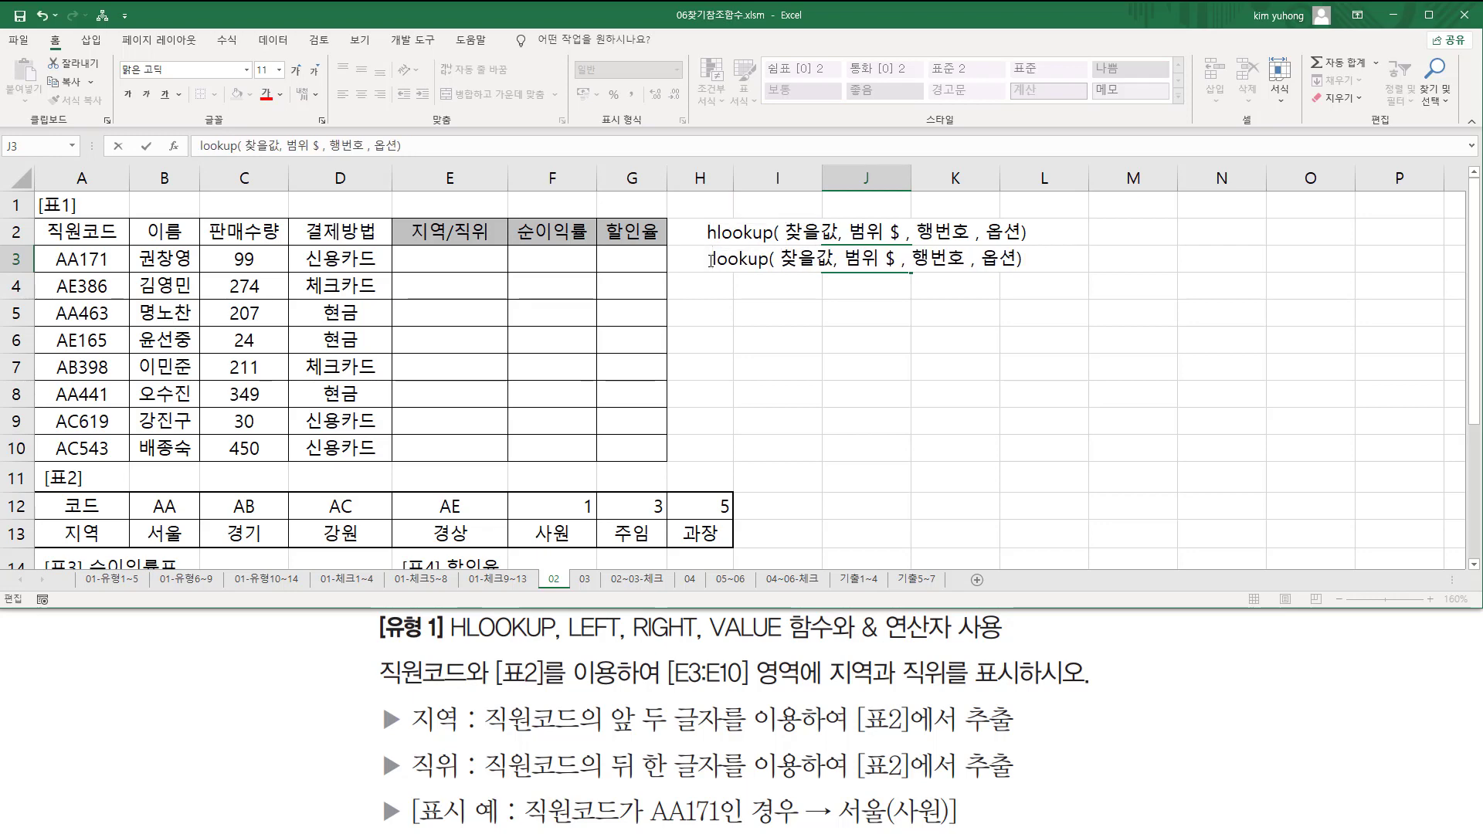
text(v)
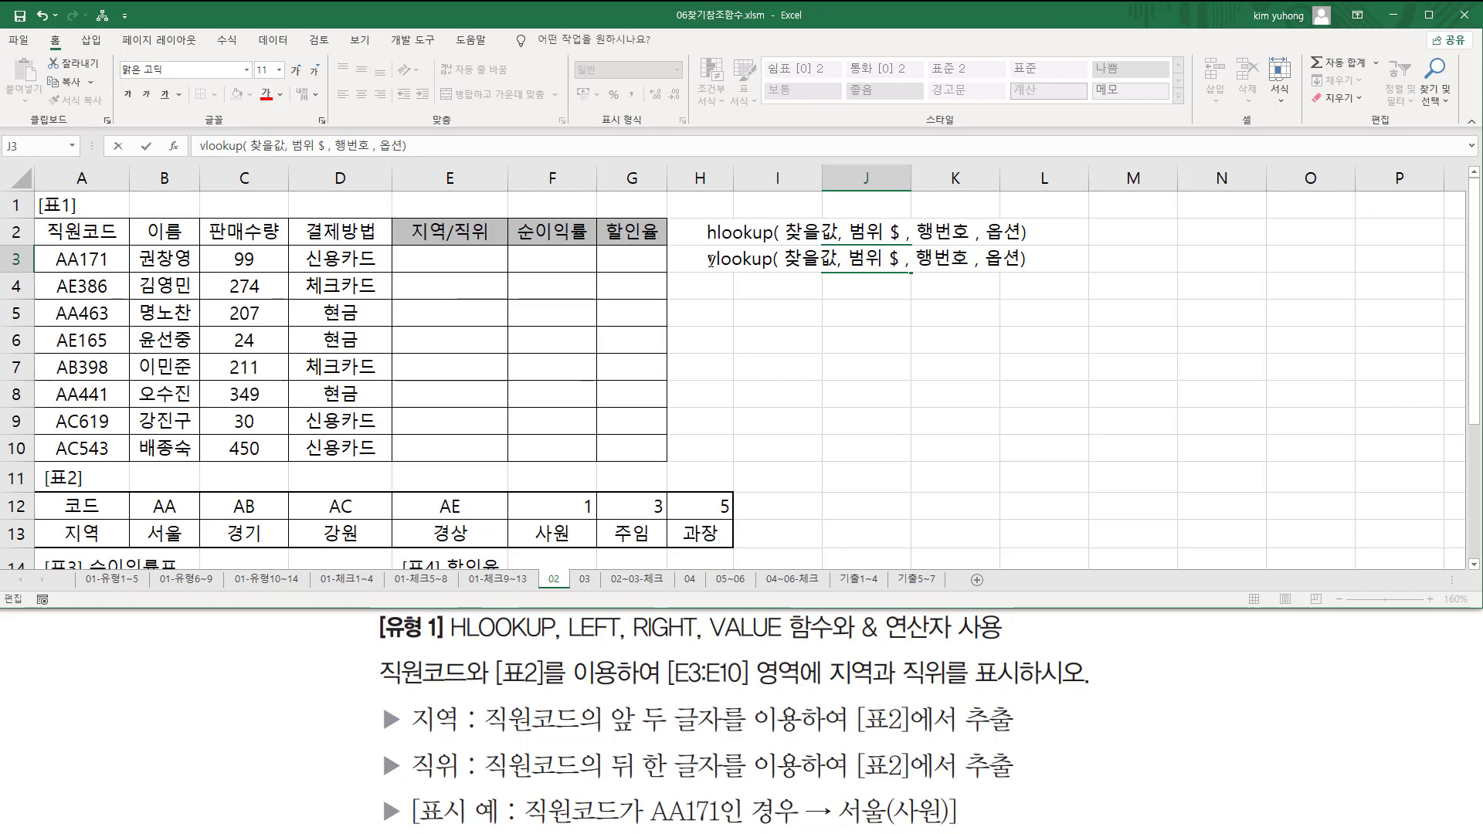
key(BackSpace)
text(열)
key(Return)
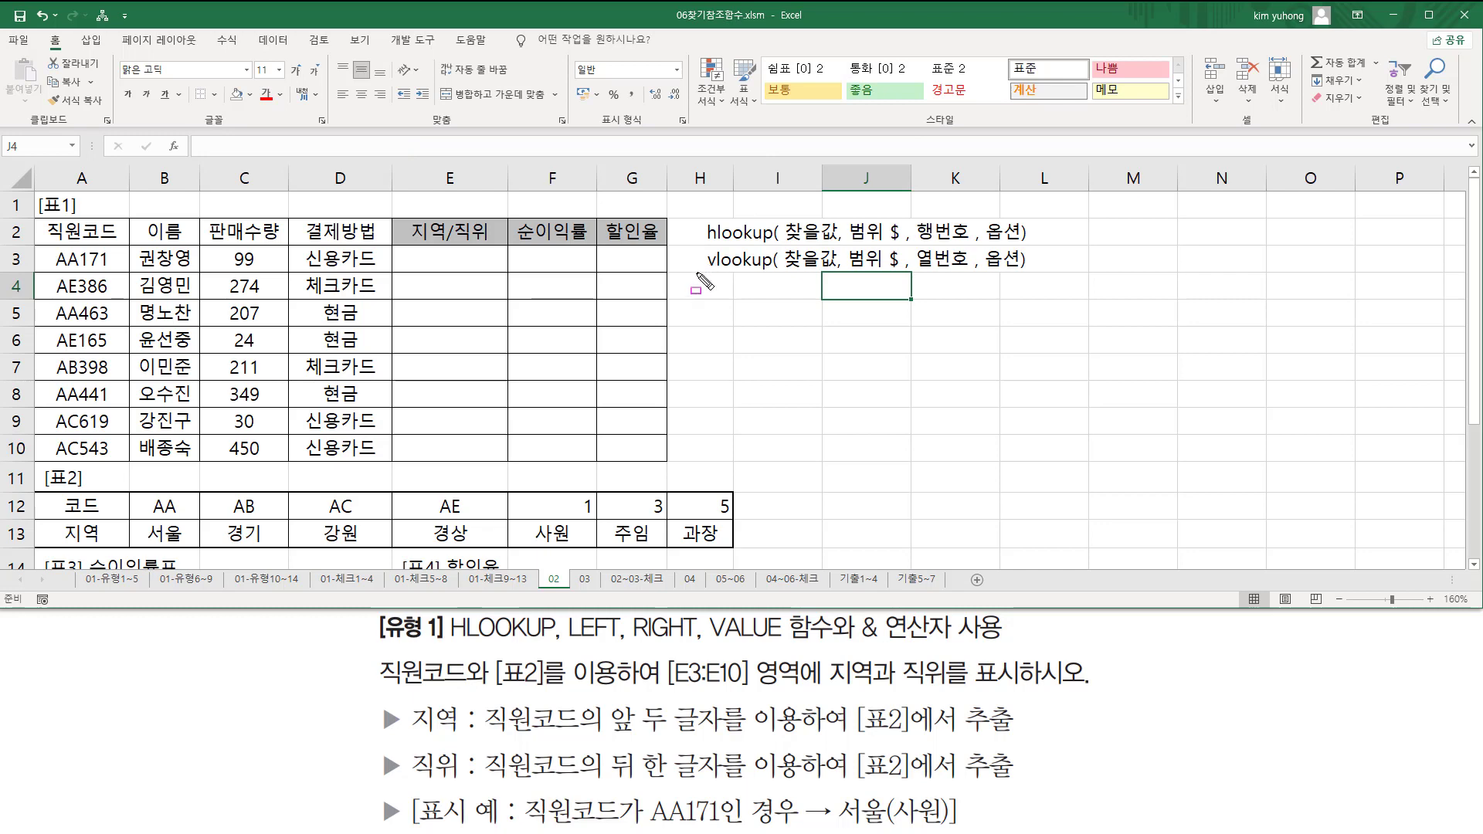
- Compare the row-number and column-number arguments in the hlookup and vlookup notes, and examine the horizontal layout of B12:E13 in [표2]
mouse_move(697, 272)
mouse_down()
mouse_move(1109, 275)
mouse_move(1048, 212)
mouse_up()
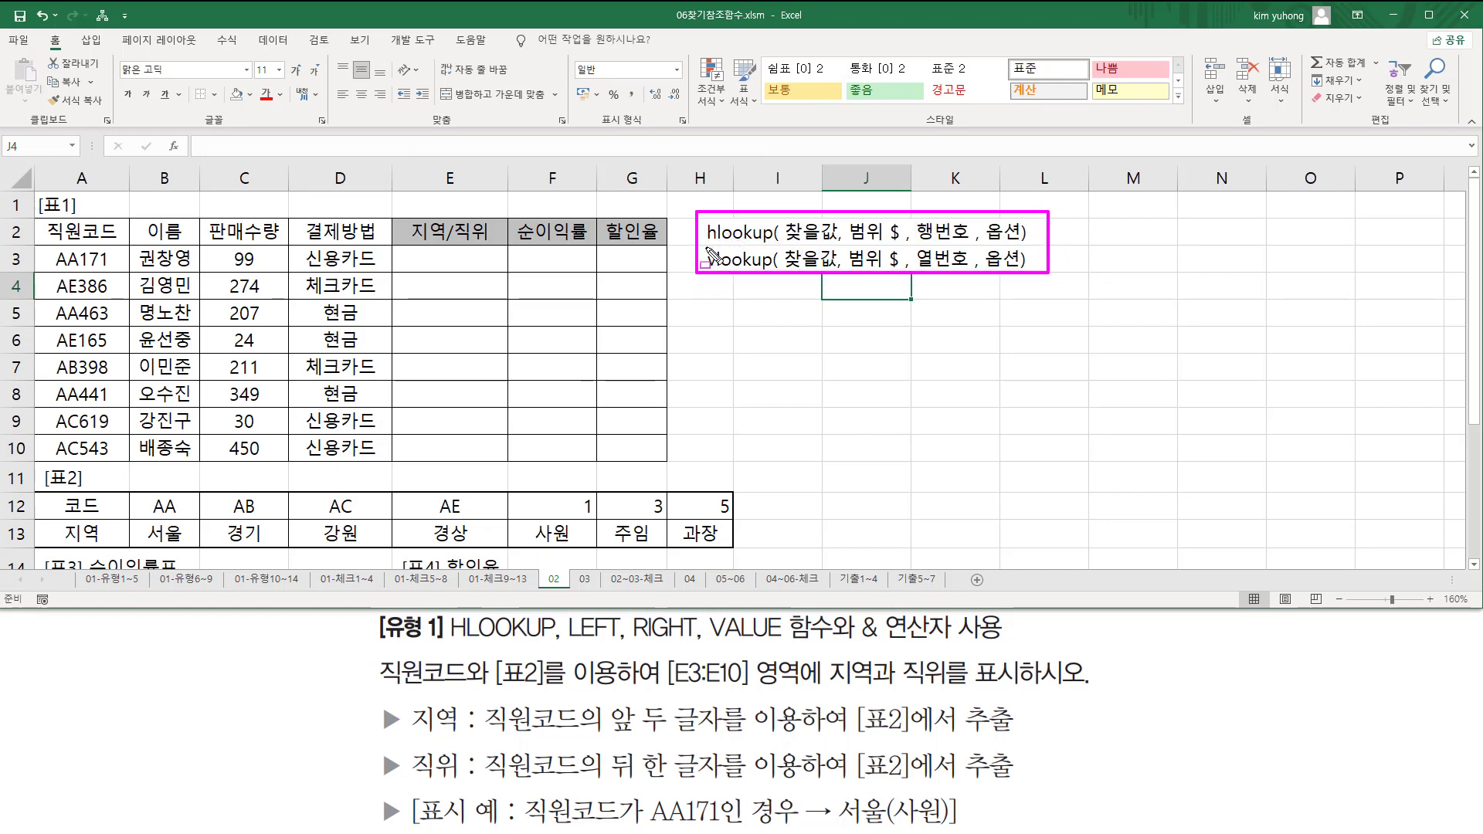
drag(706, 242, 719, 243)
drag(925, 242, 968, 242)
drag(706, 269, 716, 269)
drag(920, 268, 967, 269)
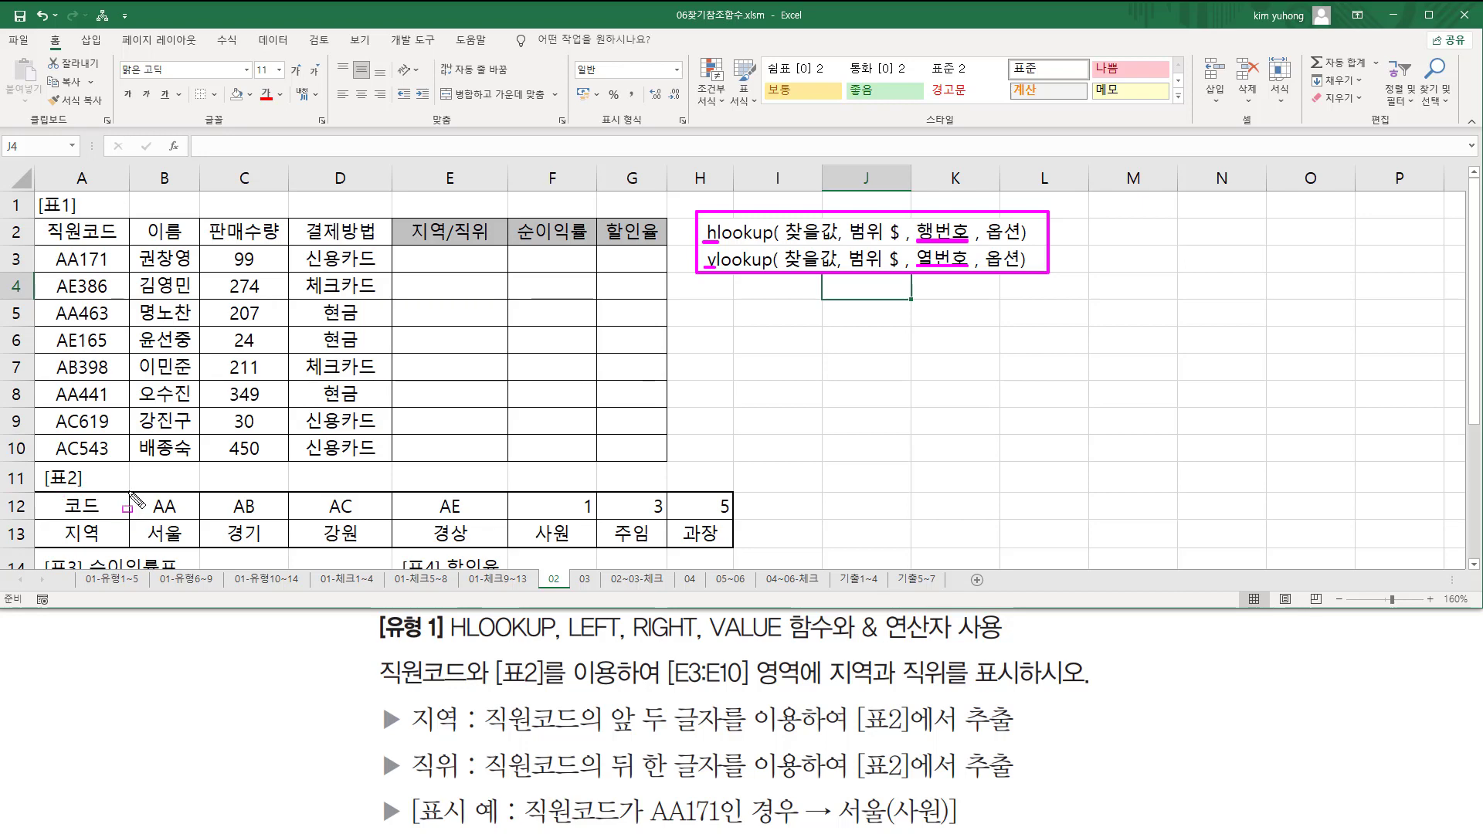
mouse_move(127, 508)
mouse_down()
mouse_move(293, 549)
mouse_move(504, 562)
mouse_move(500, 549)
mouse_up()
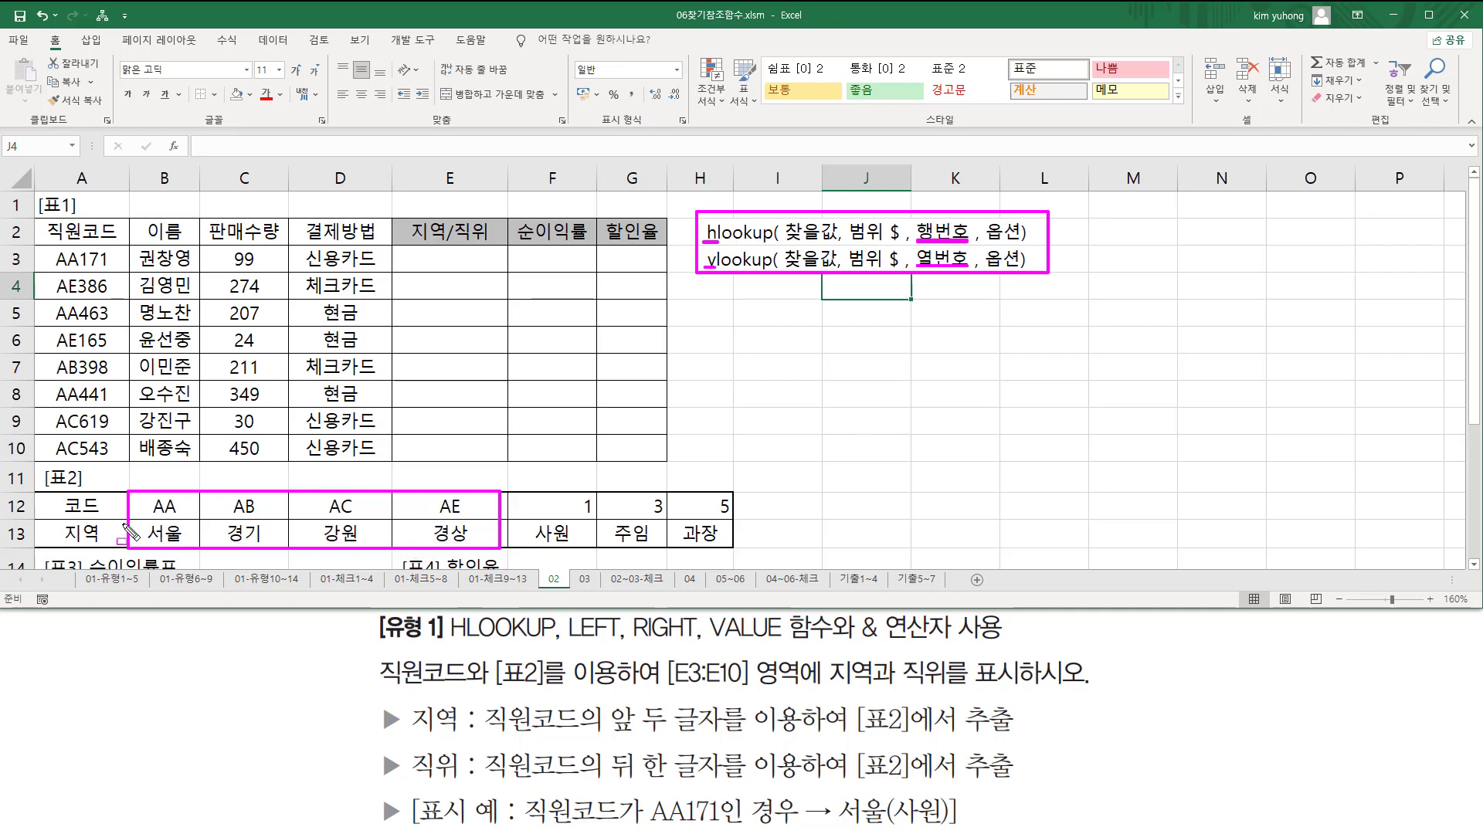
drag(134, 507, 474, 513)
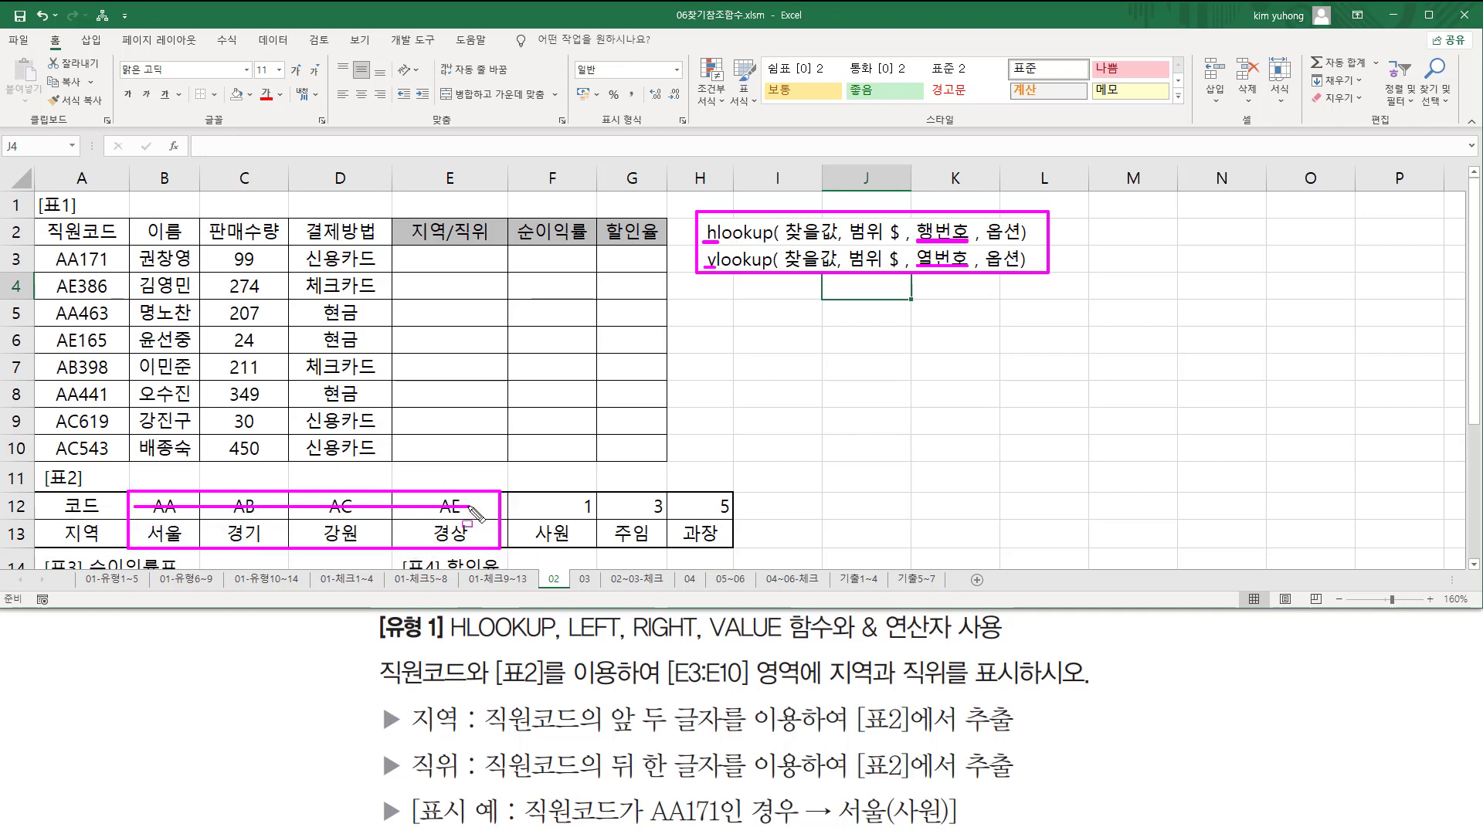
drag(131, 534, 466, 535)
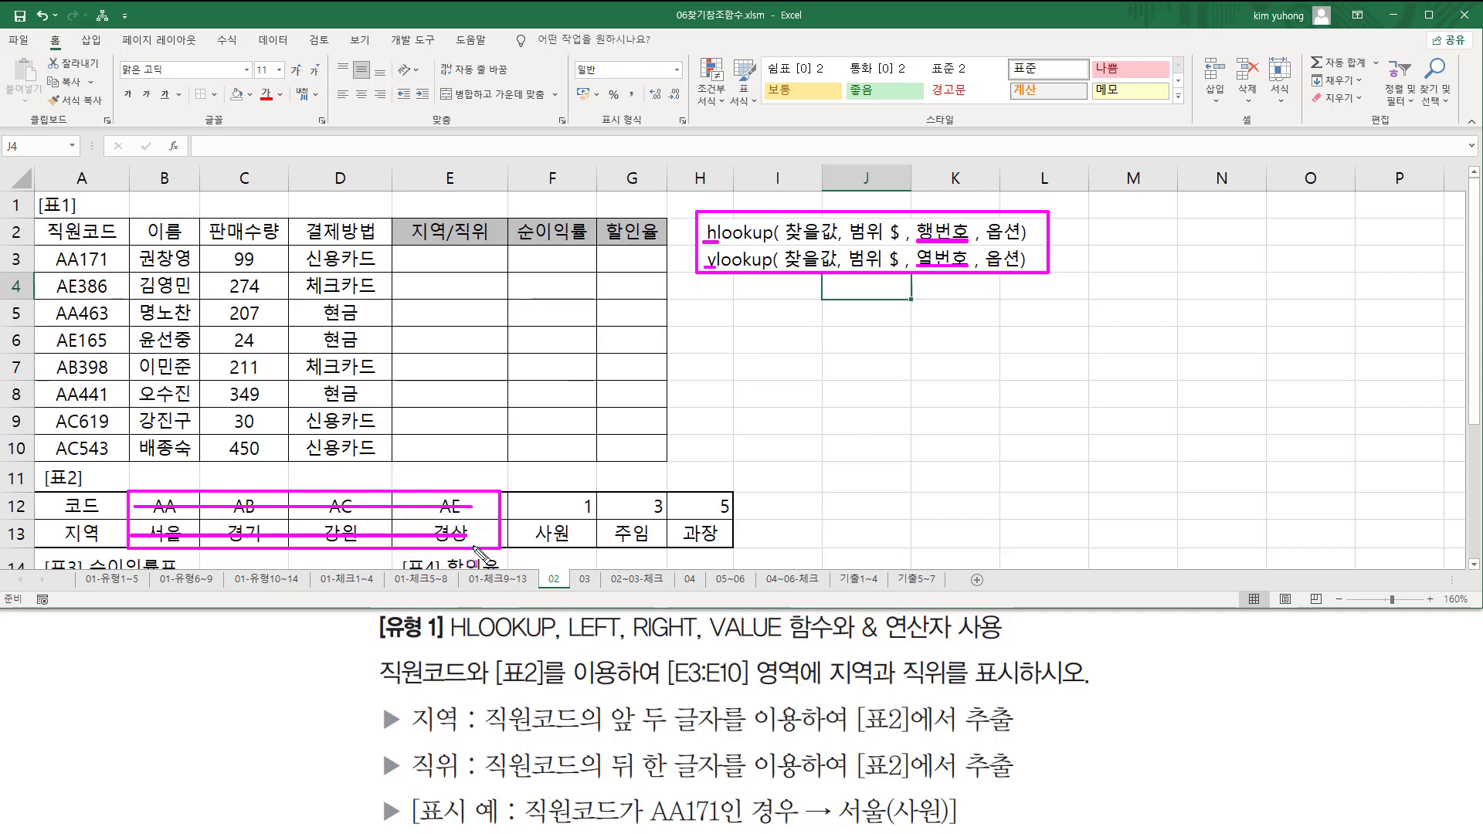
key(Escape)
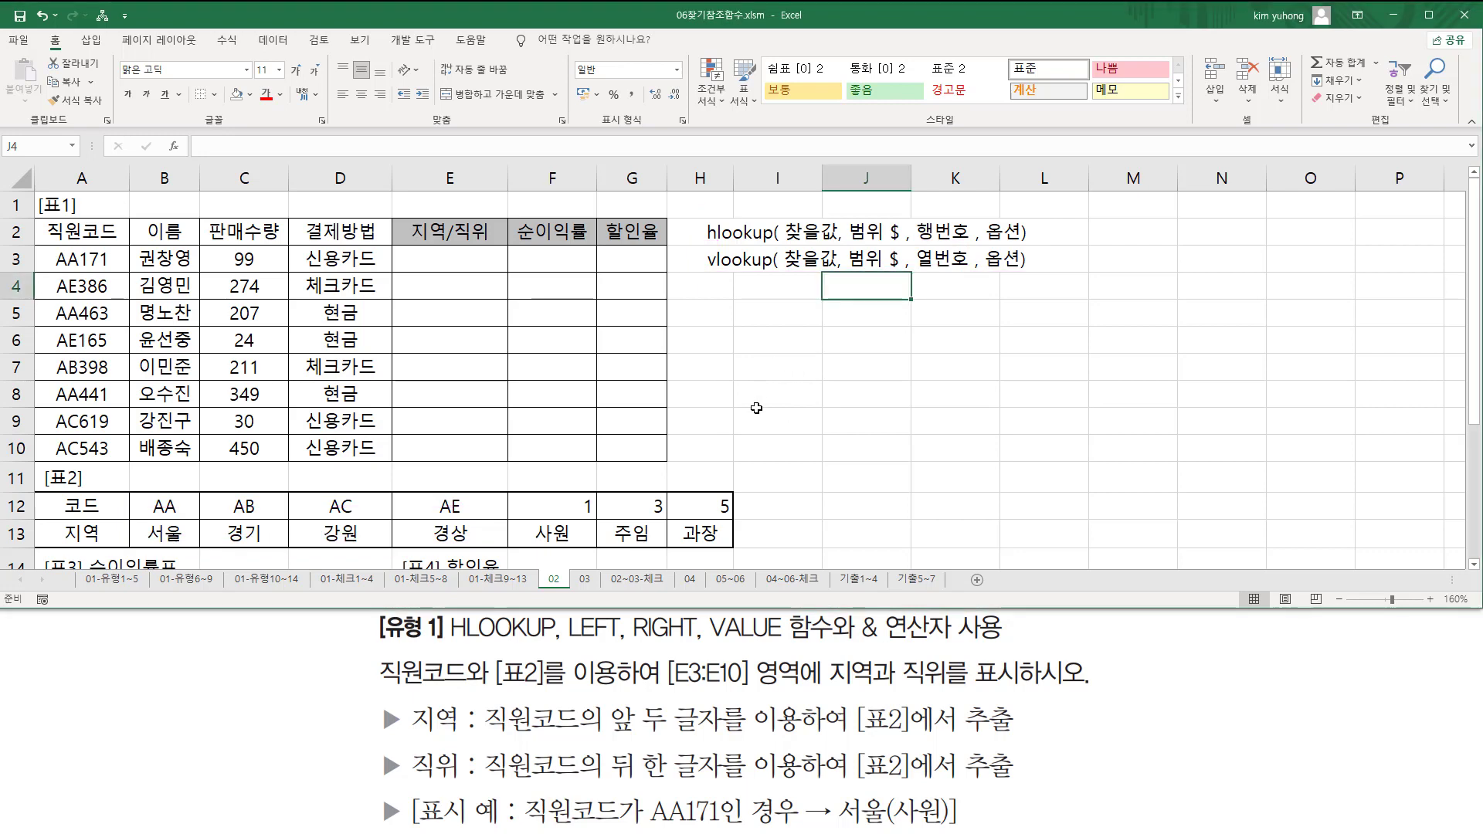
- Start an HLOOKUP formula in E3 with LEFT(A3,2) as the lookup value
click(464, 263)
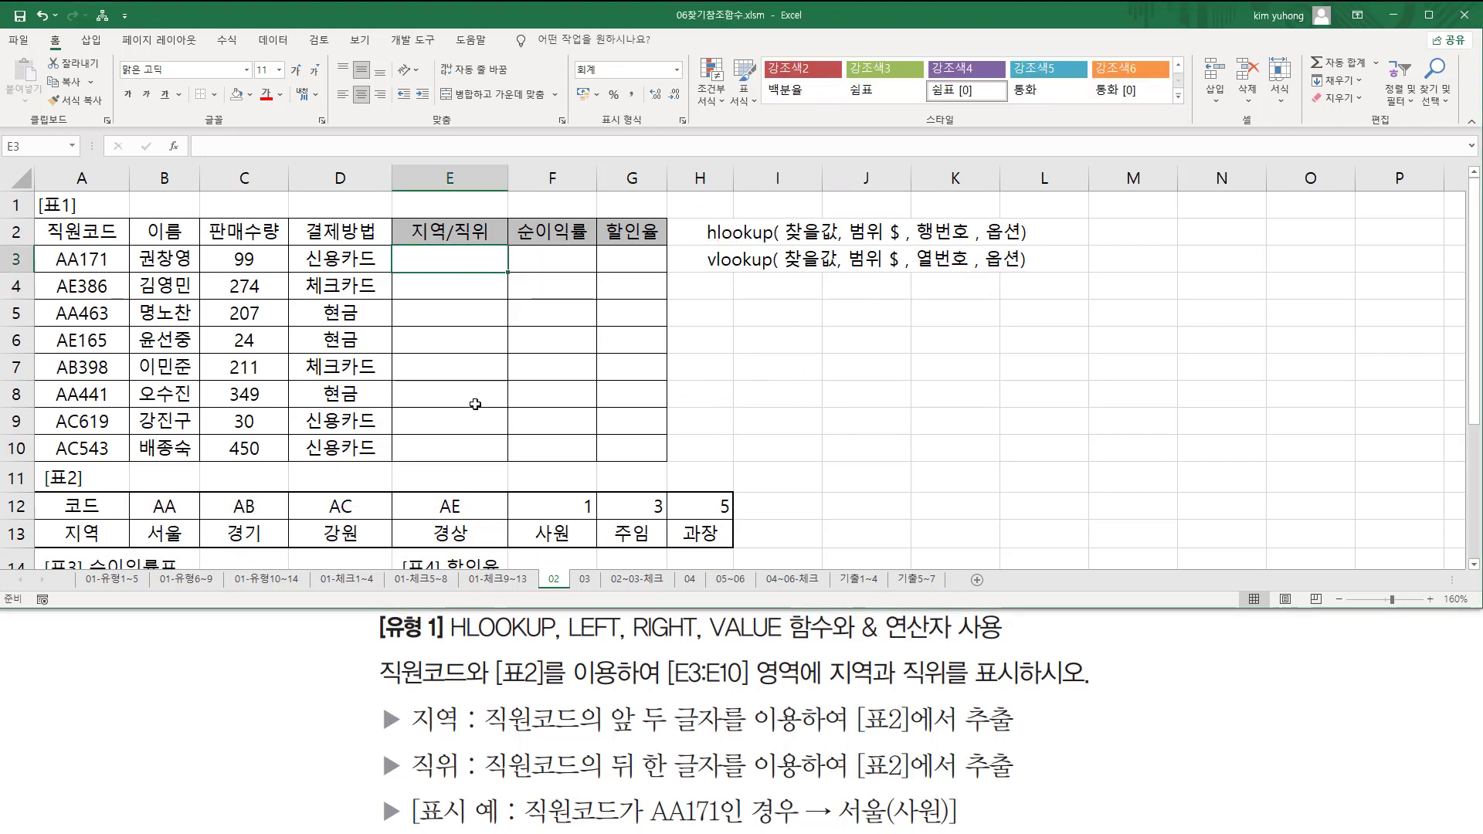
text(=ㅗ)
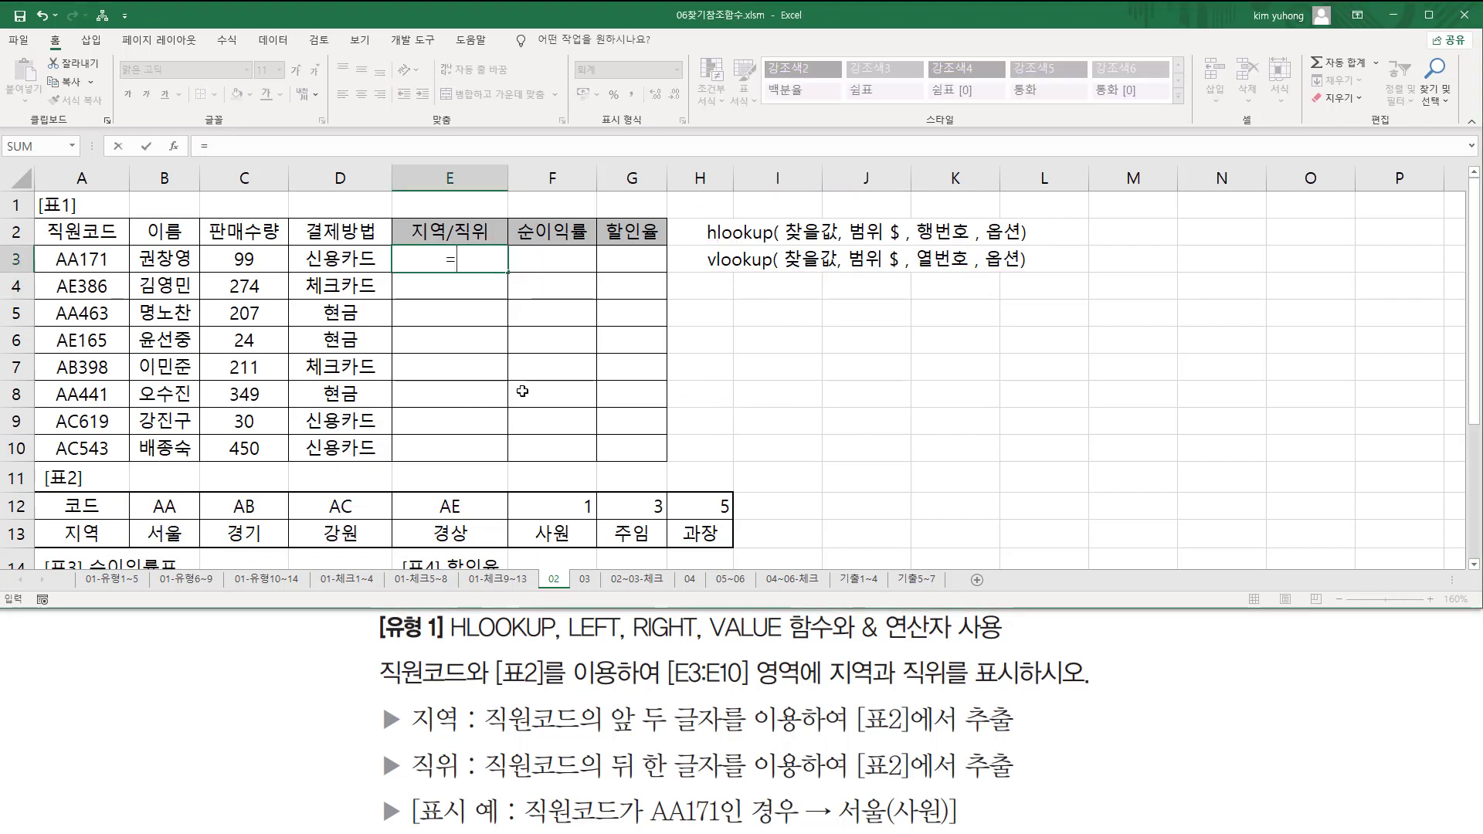
key(BackSpace)
text(hlo)
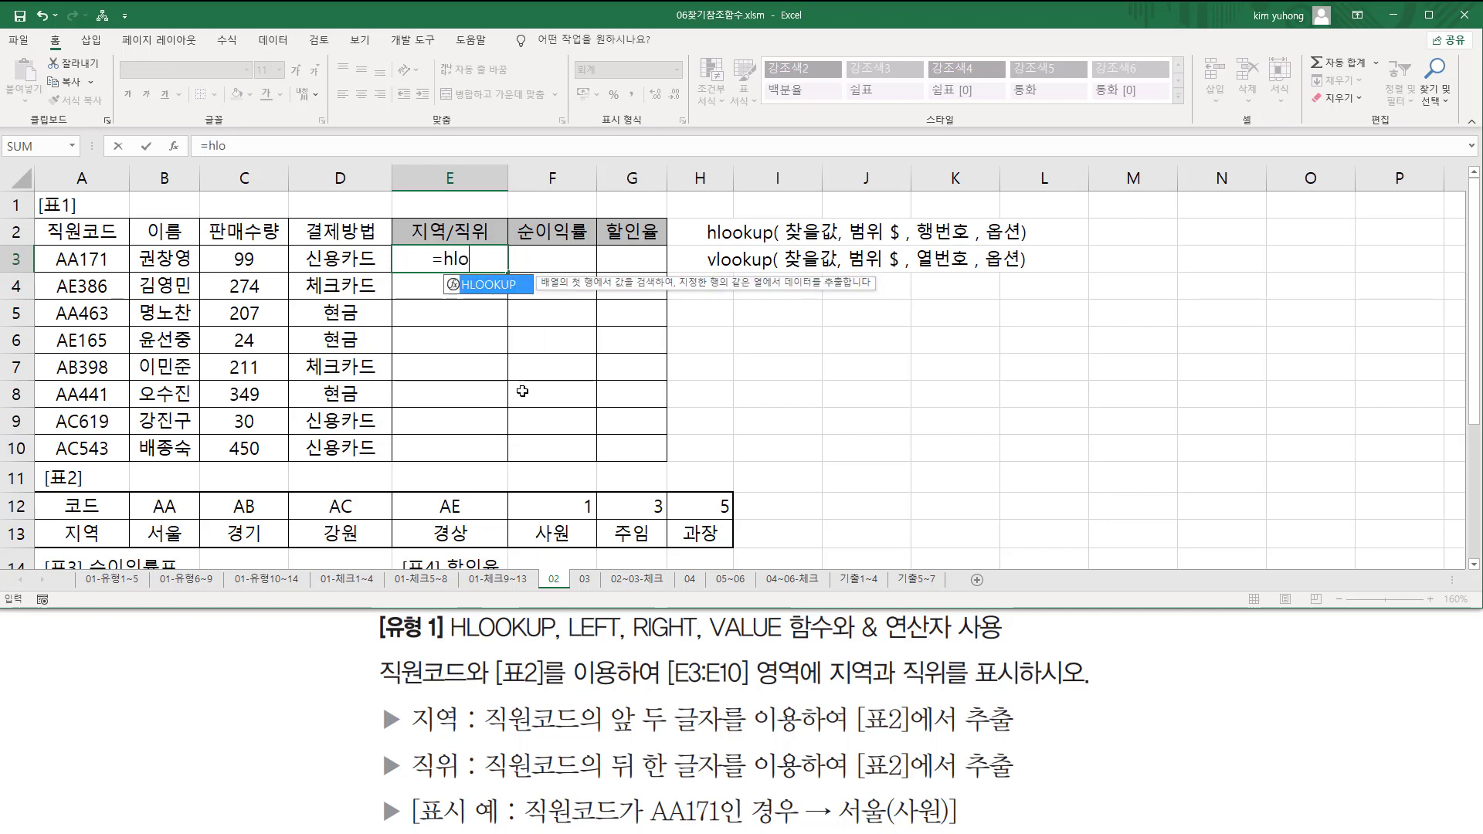
key(Tab)
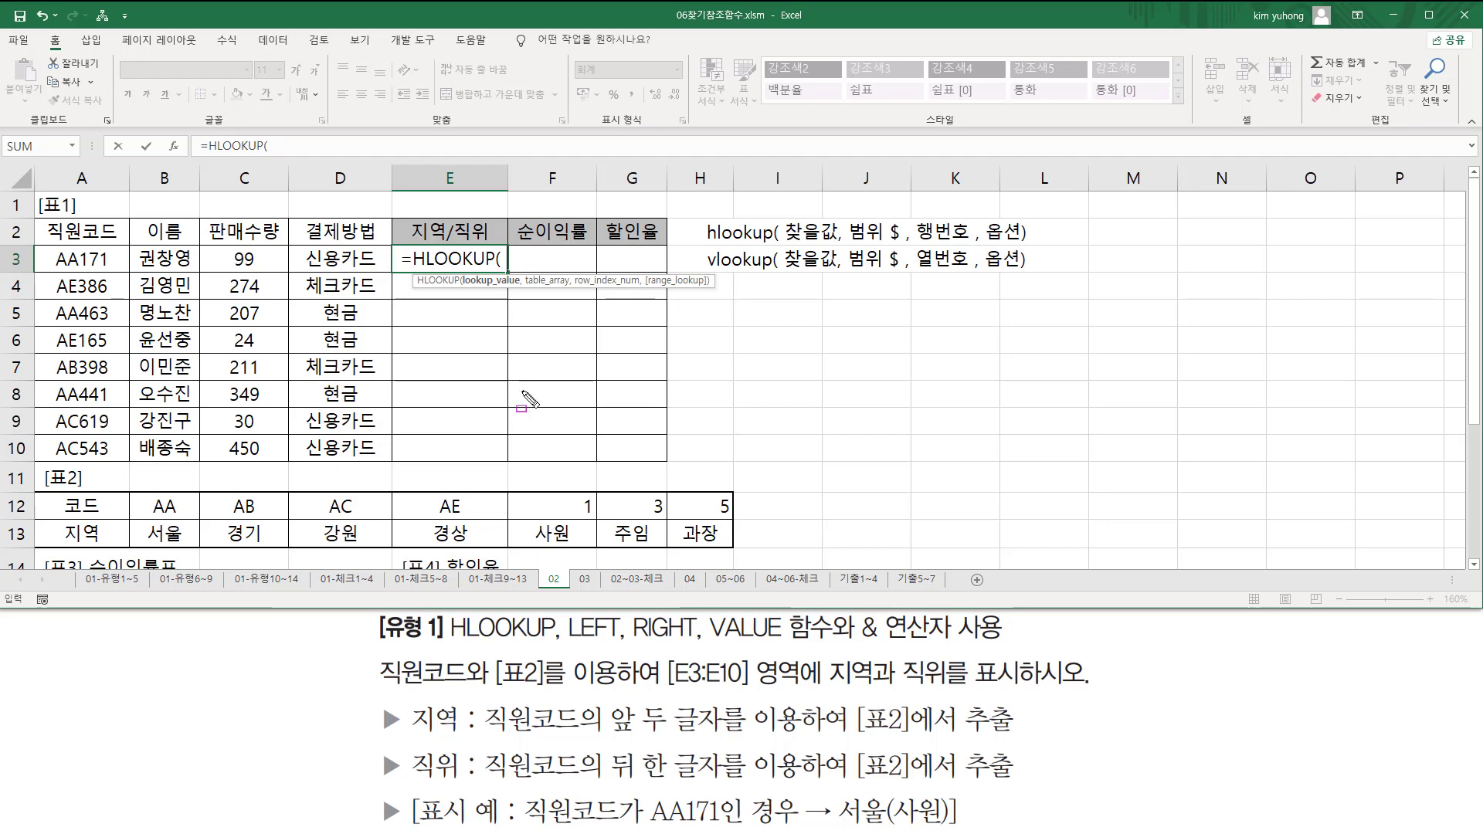
mouse_move(485, 699)
mouse_down()
mouse_move(591, 741)
mouse_move(632, 738)
mouse_up()
key(Escape)
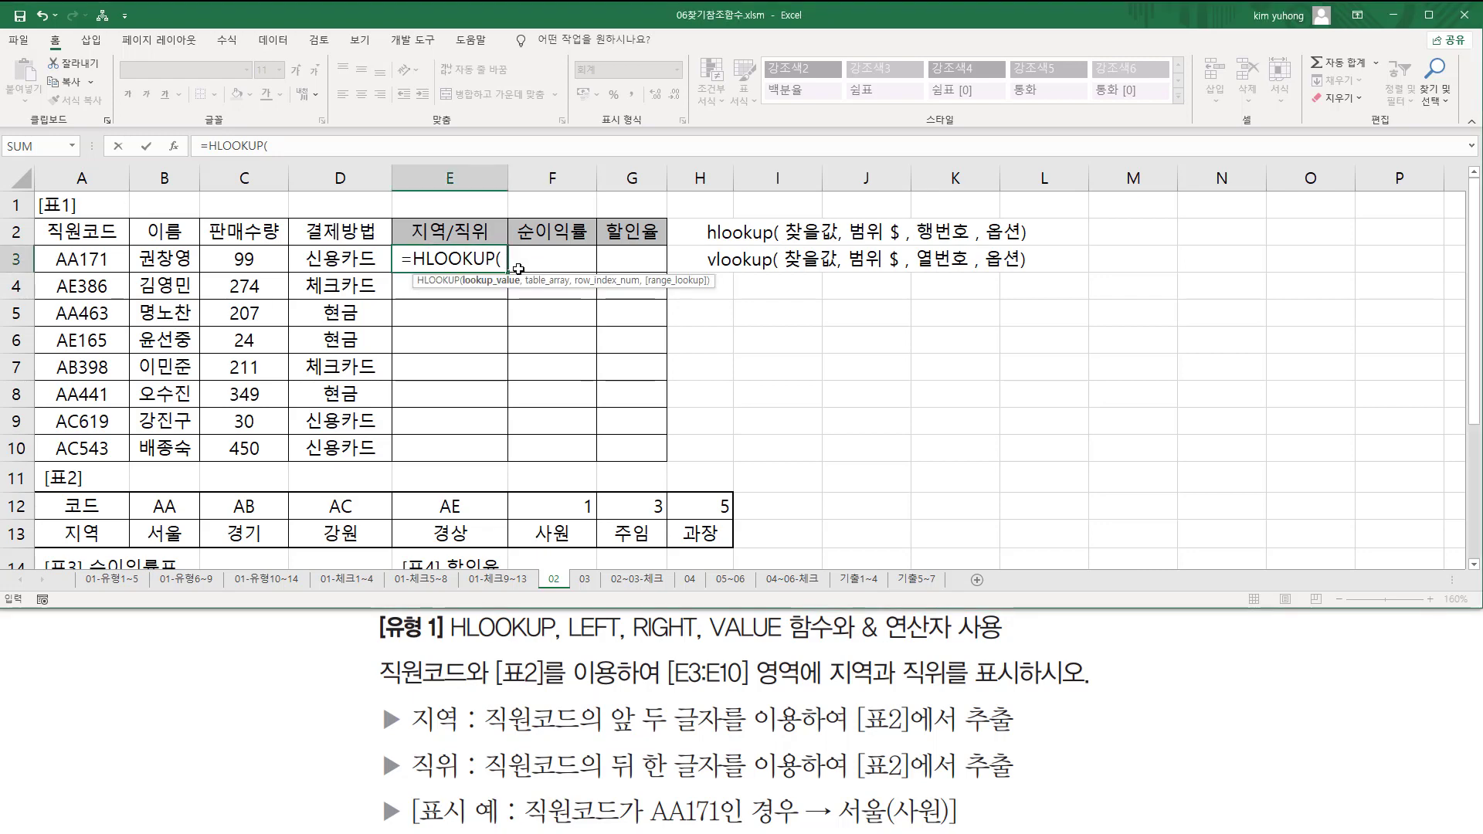
text(lef)
key(Tab)
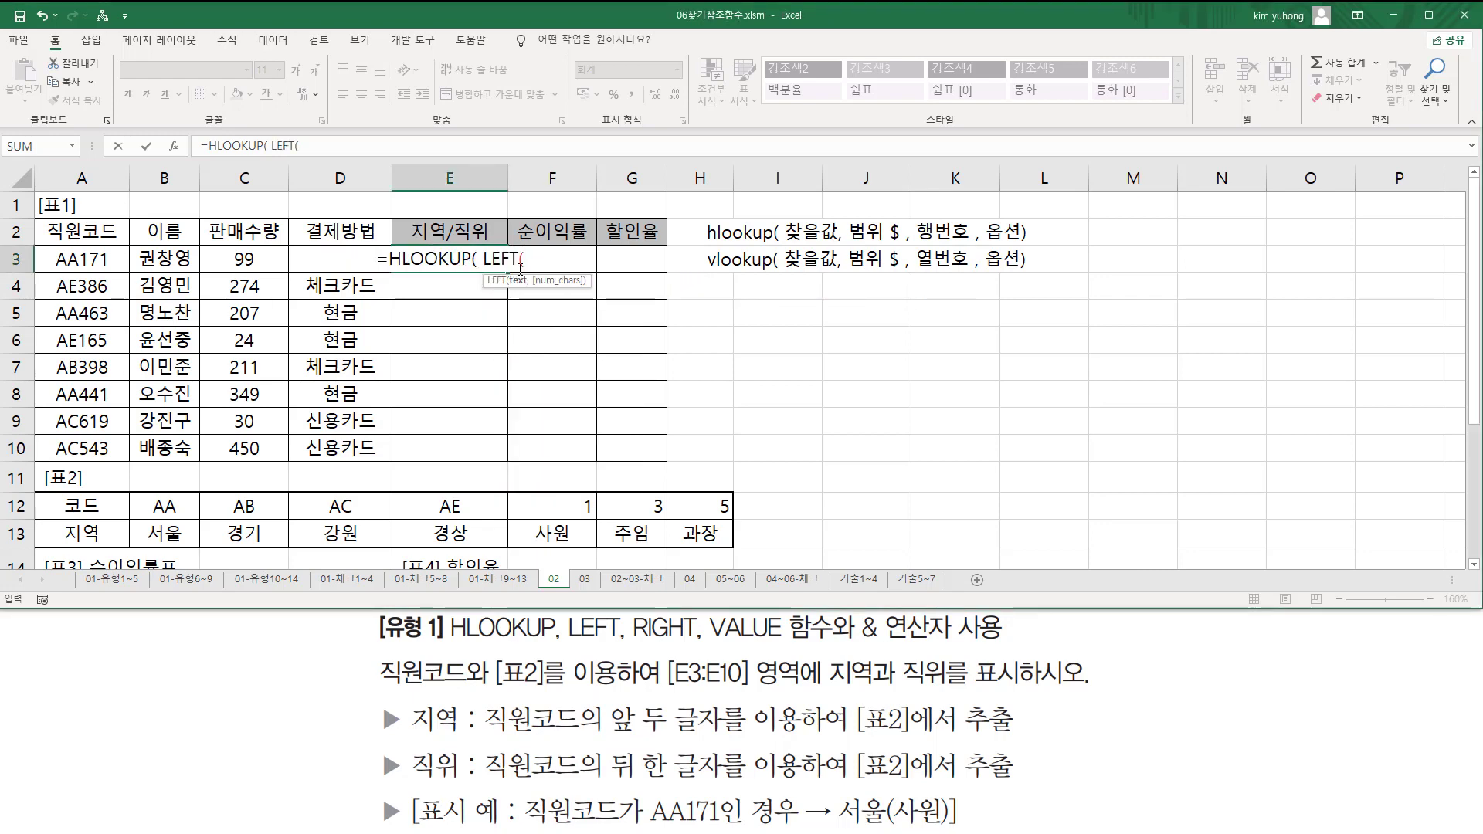
click(88, 260)
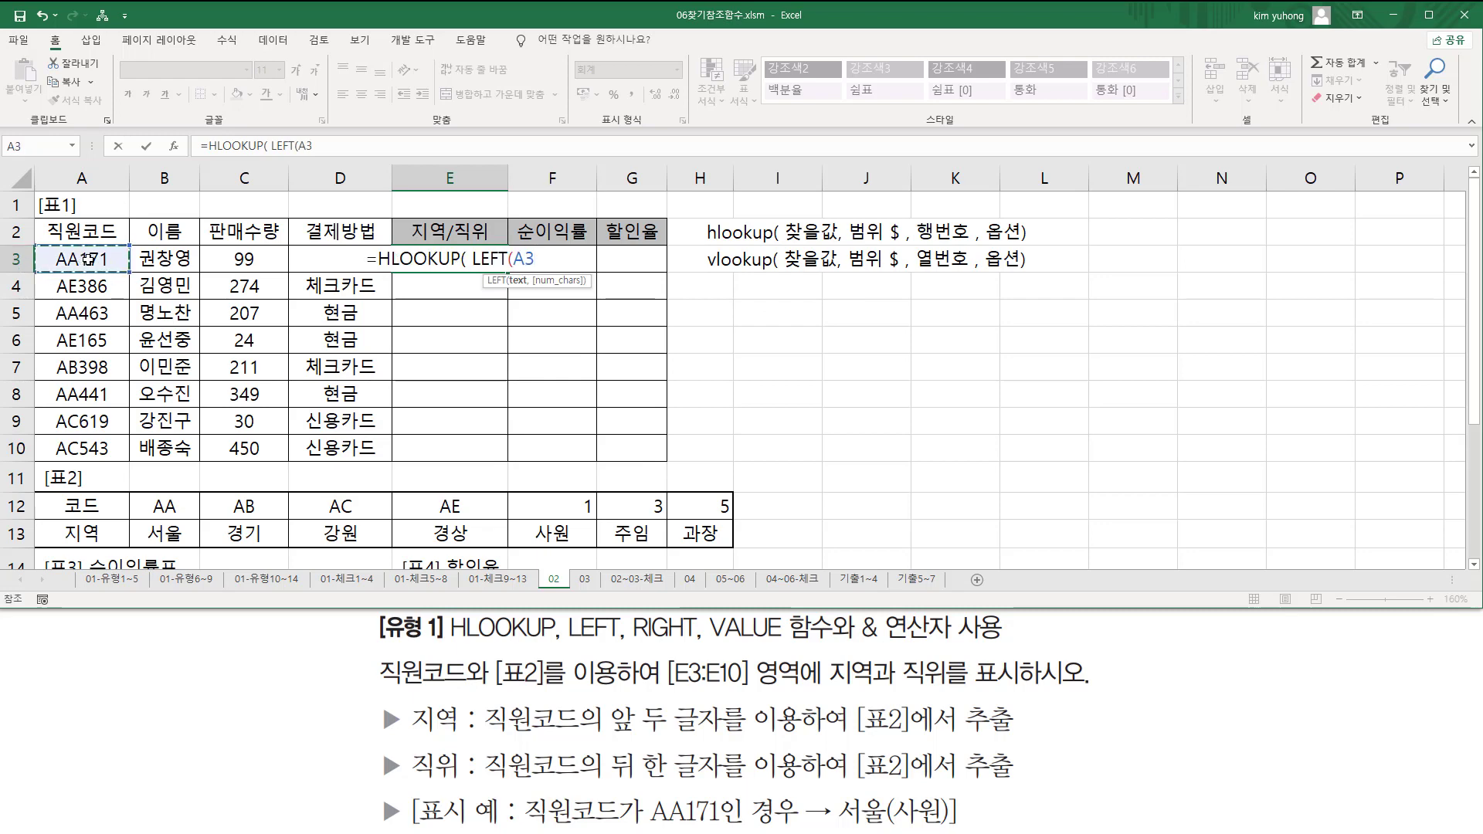
text(,2))
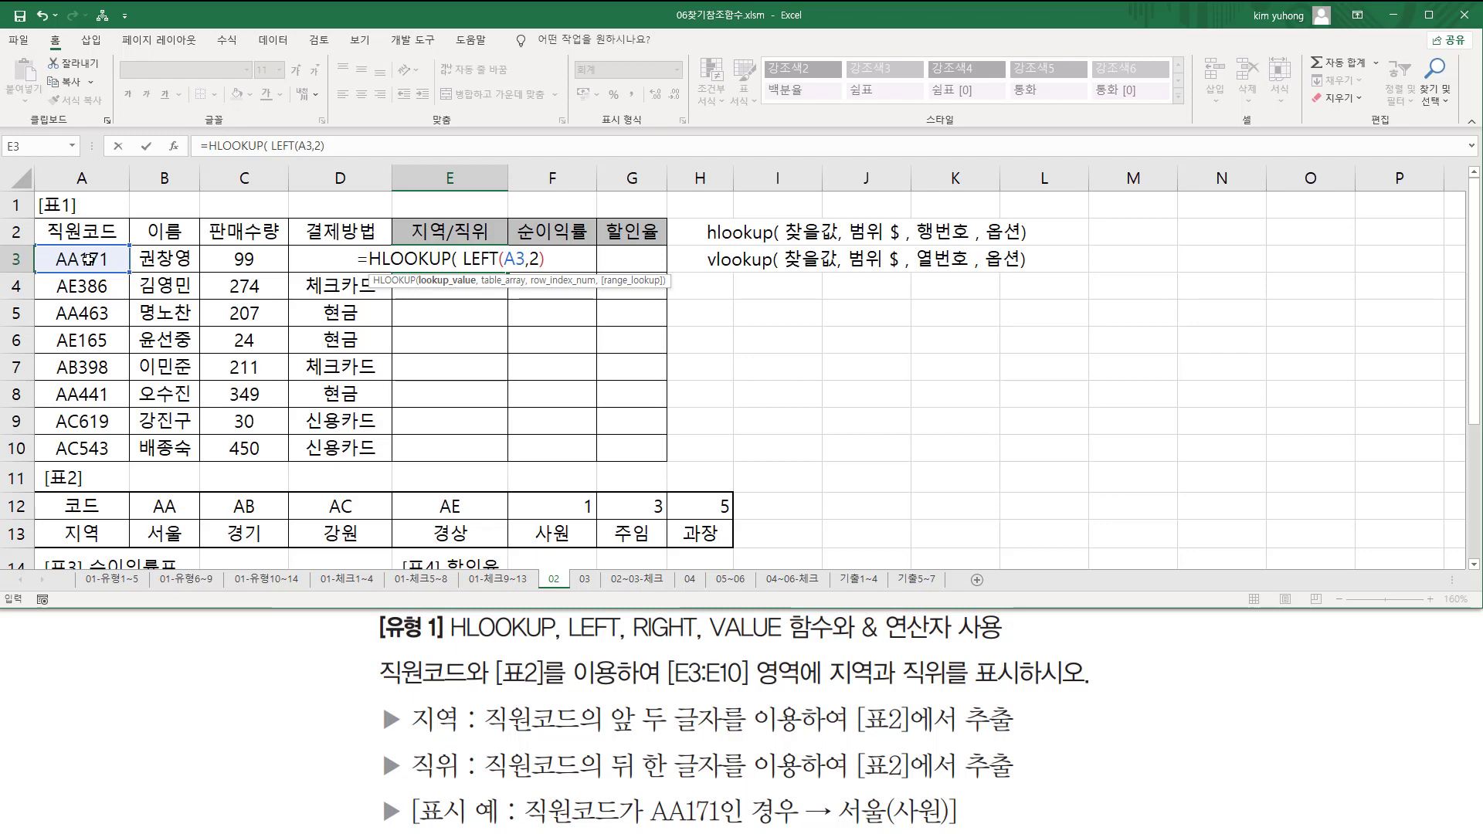
text( ,)
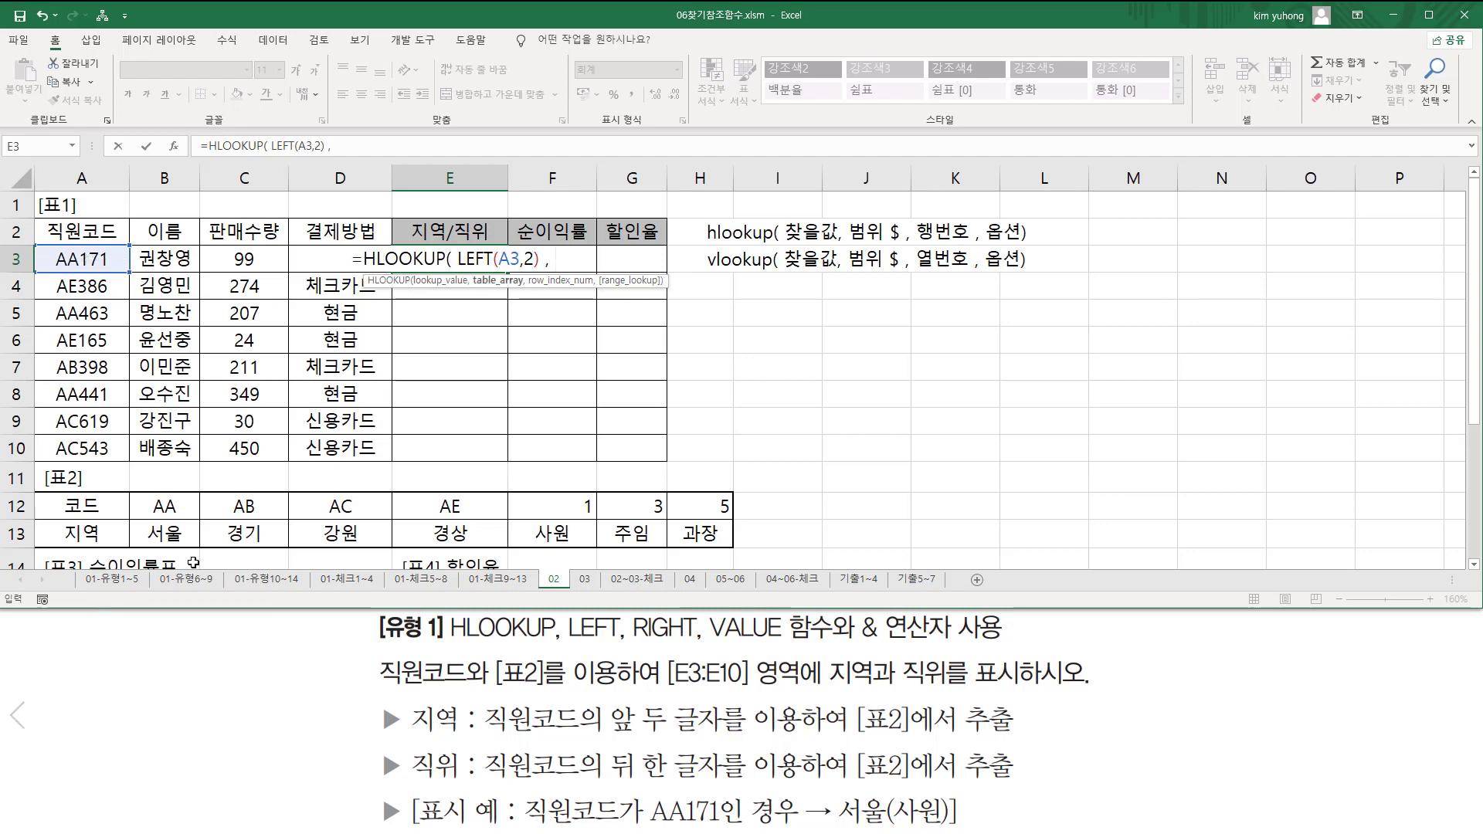
- Add the absolute range $B$12:$E$13 as the HLOOKUP table and 2 as the row number
drag(164, 506, 440, 530)
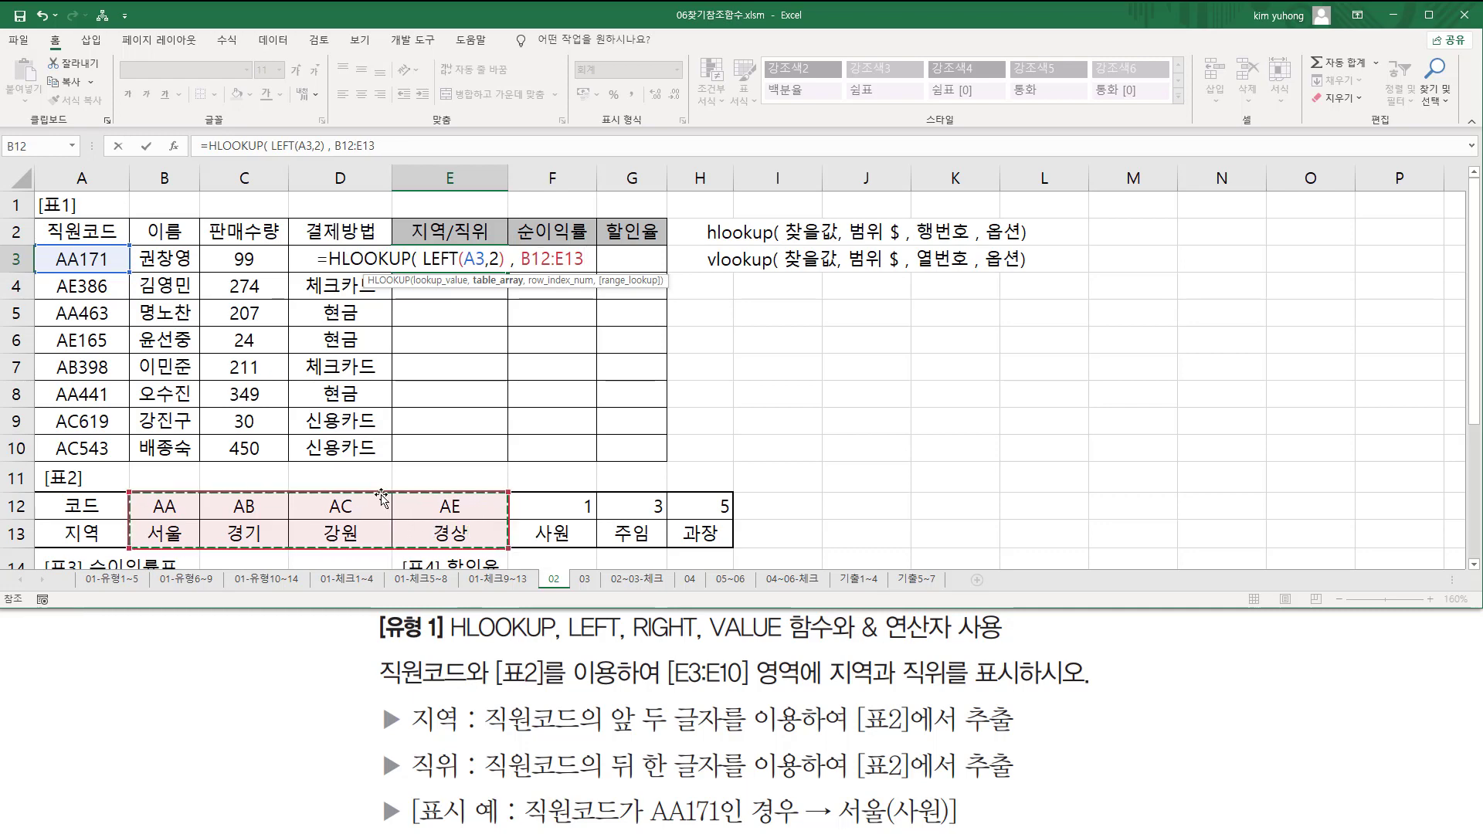
key(F4)
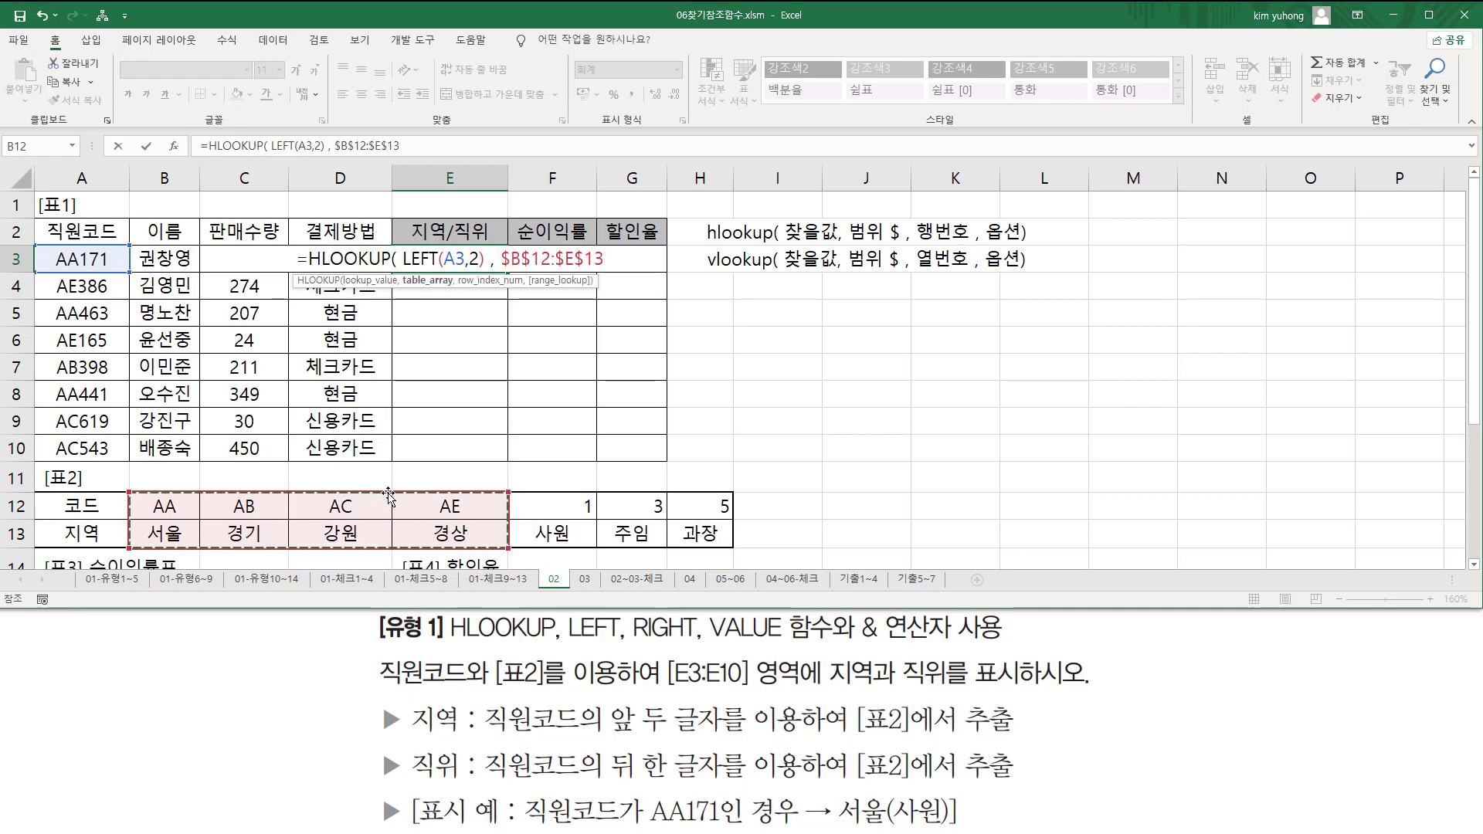
text(,)
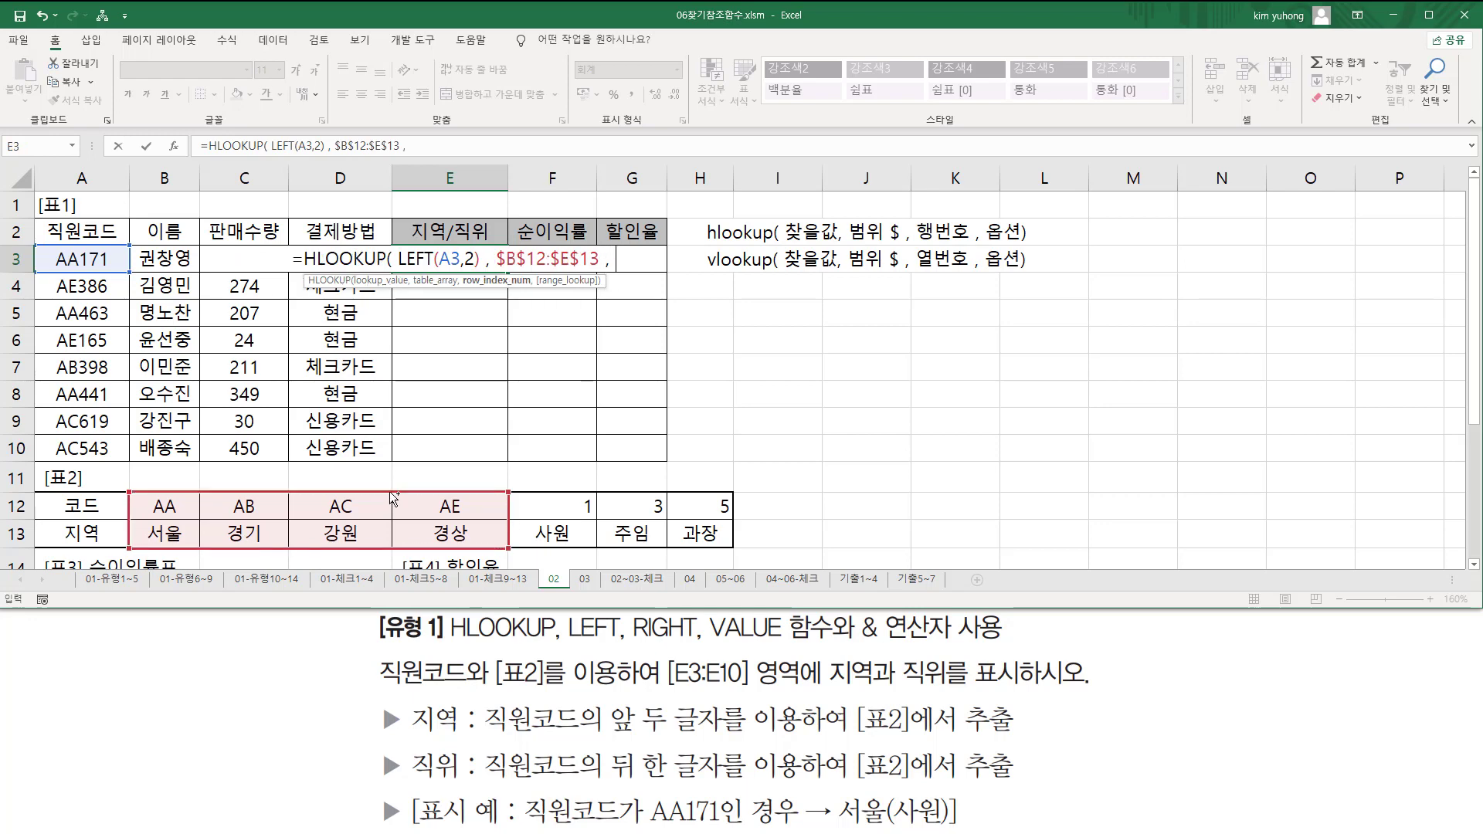
mouse_move(143, 489)
mouse_down()
mouse_move(422, 548)
mouse_move(508, 549)
mouse_up()
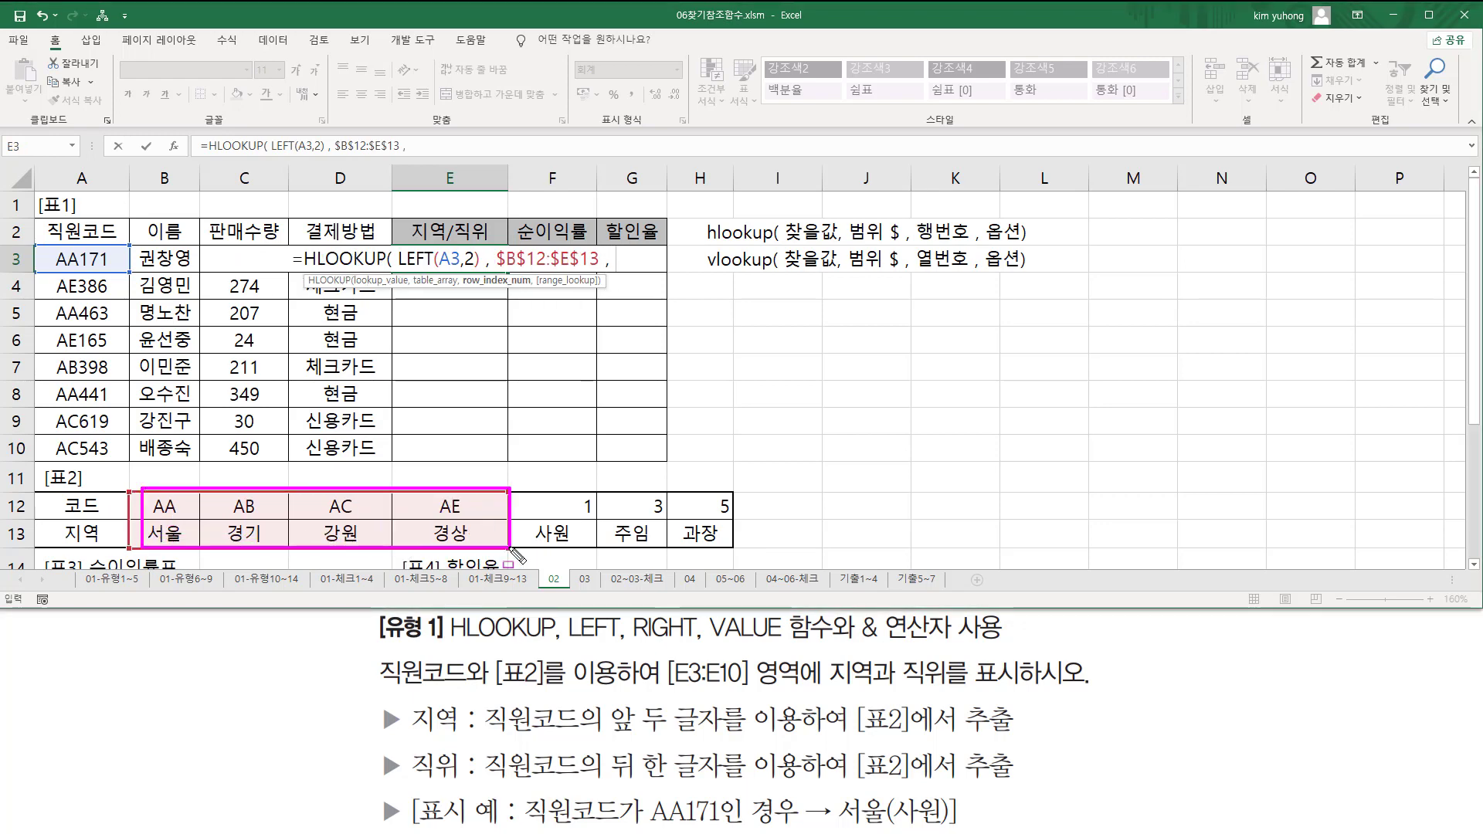
drag(146, 497, 185, 516)
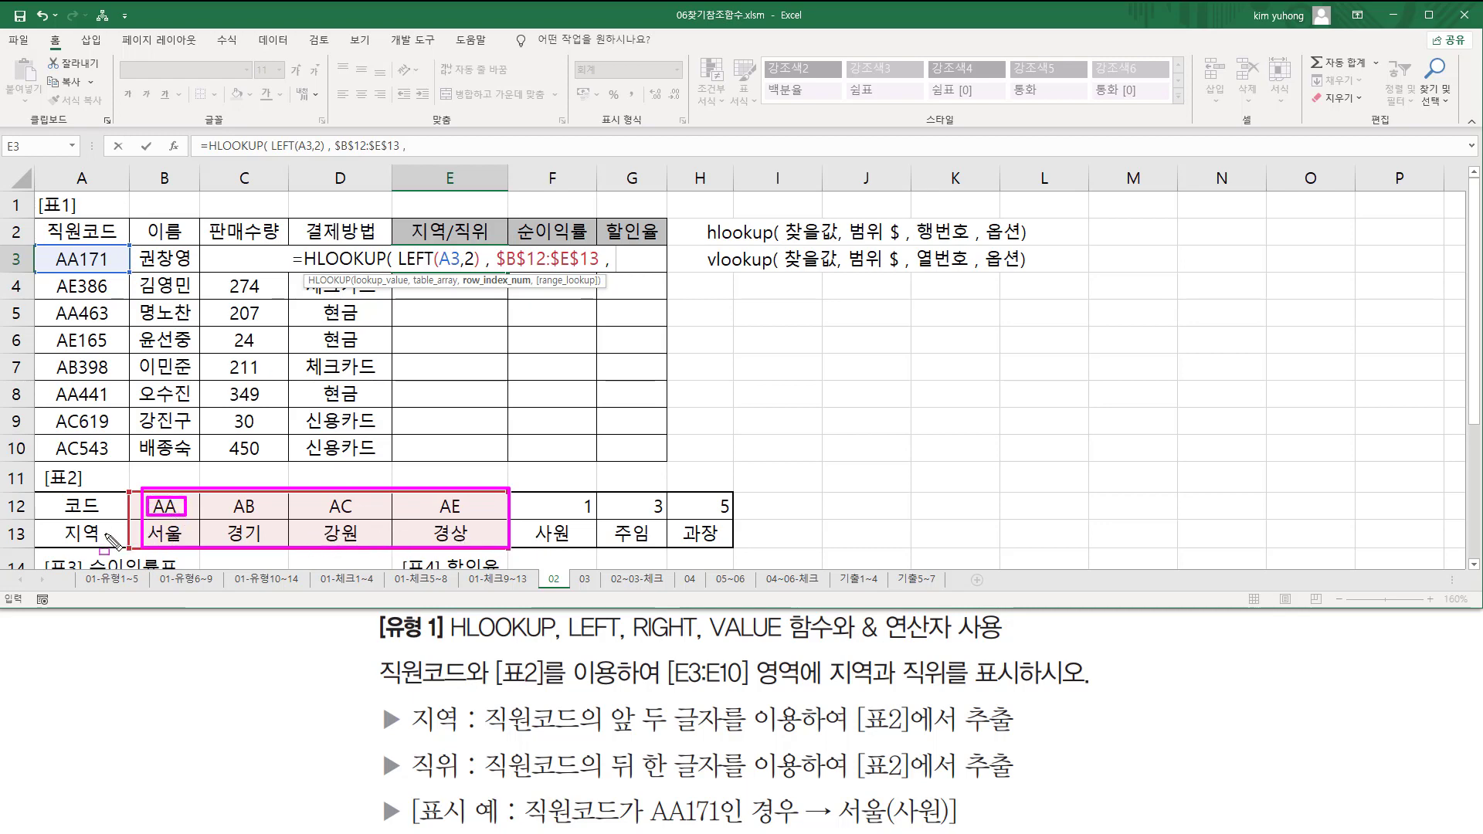
drag(106, 534, 488, 536)
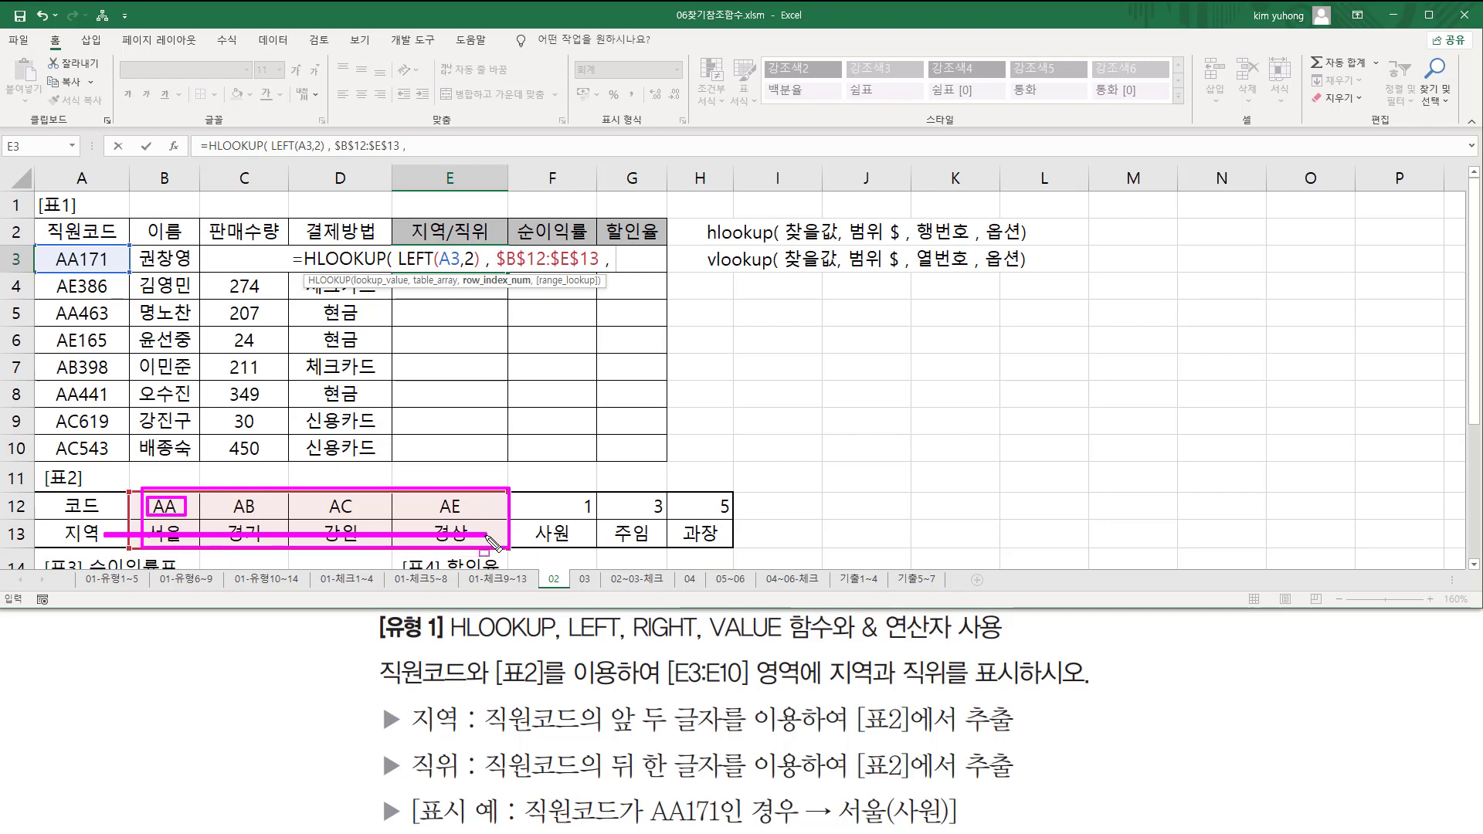
key(Escape)
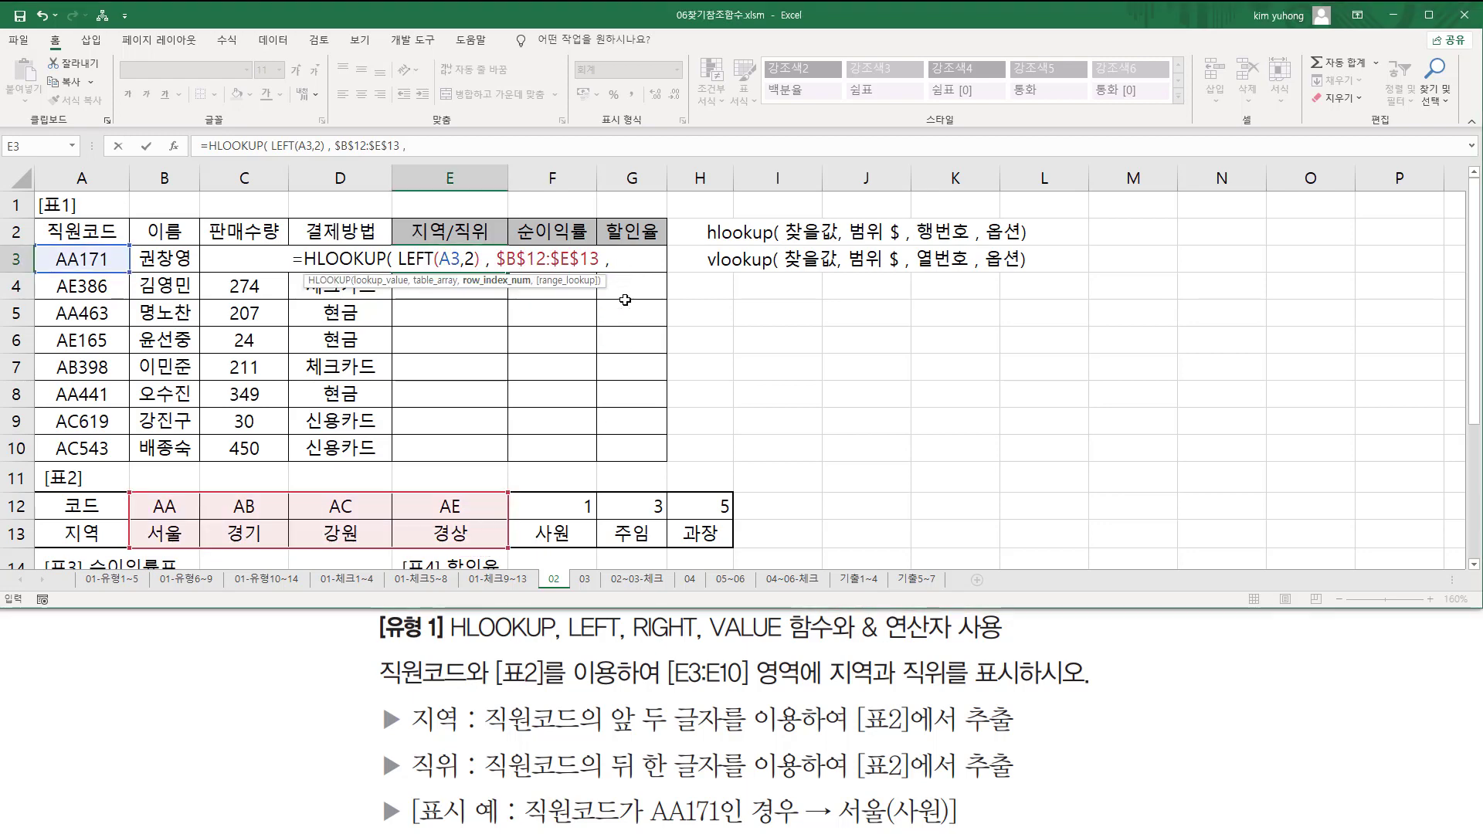
text(2)
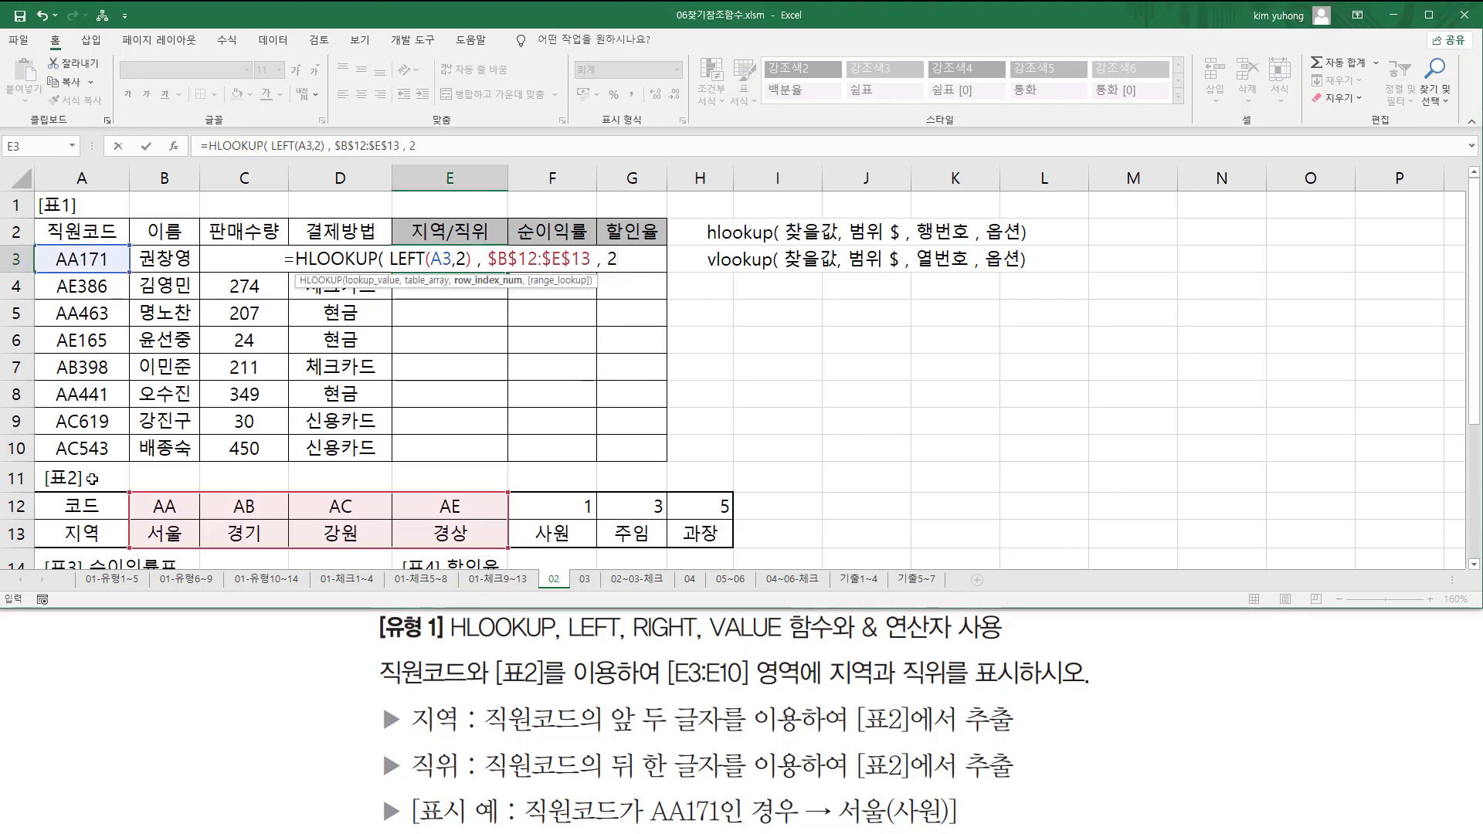
text( ,)
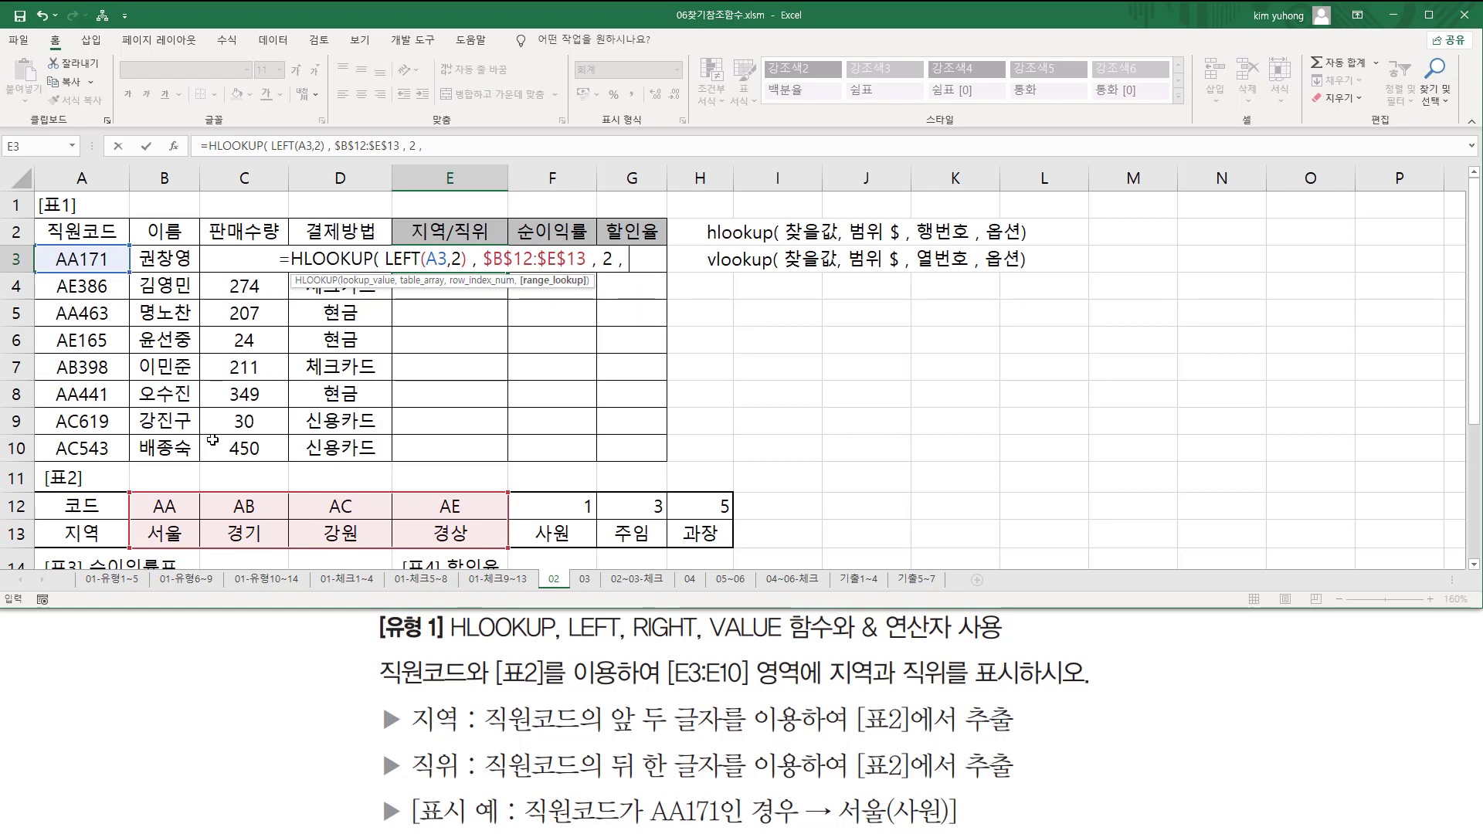
- Complete the E3 formula with the exact-match option false and check its result against code AA in [표2]
drag(129, 492, 510, 553)
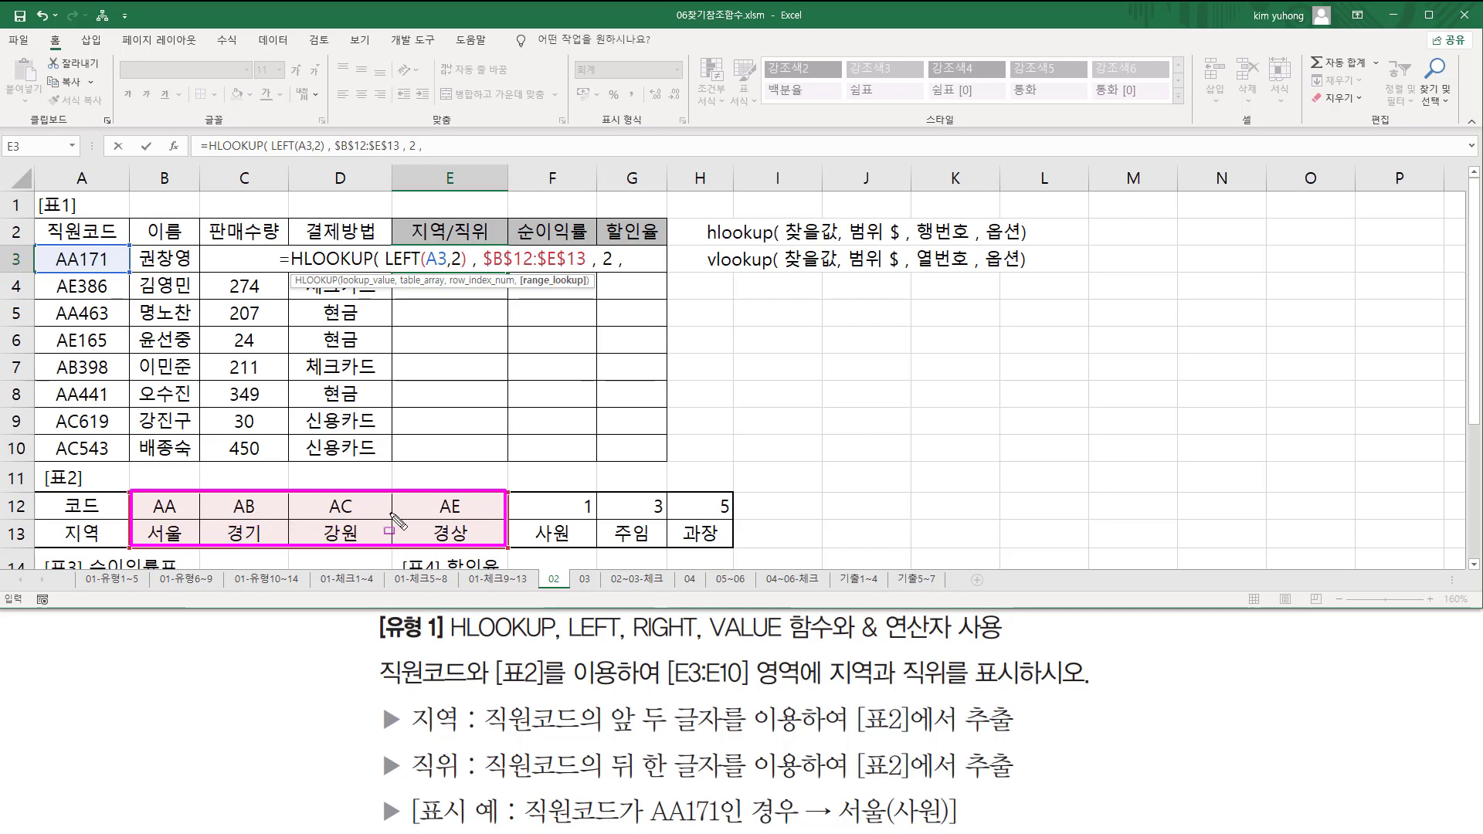
key(Escape)
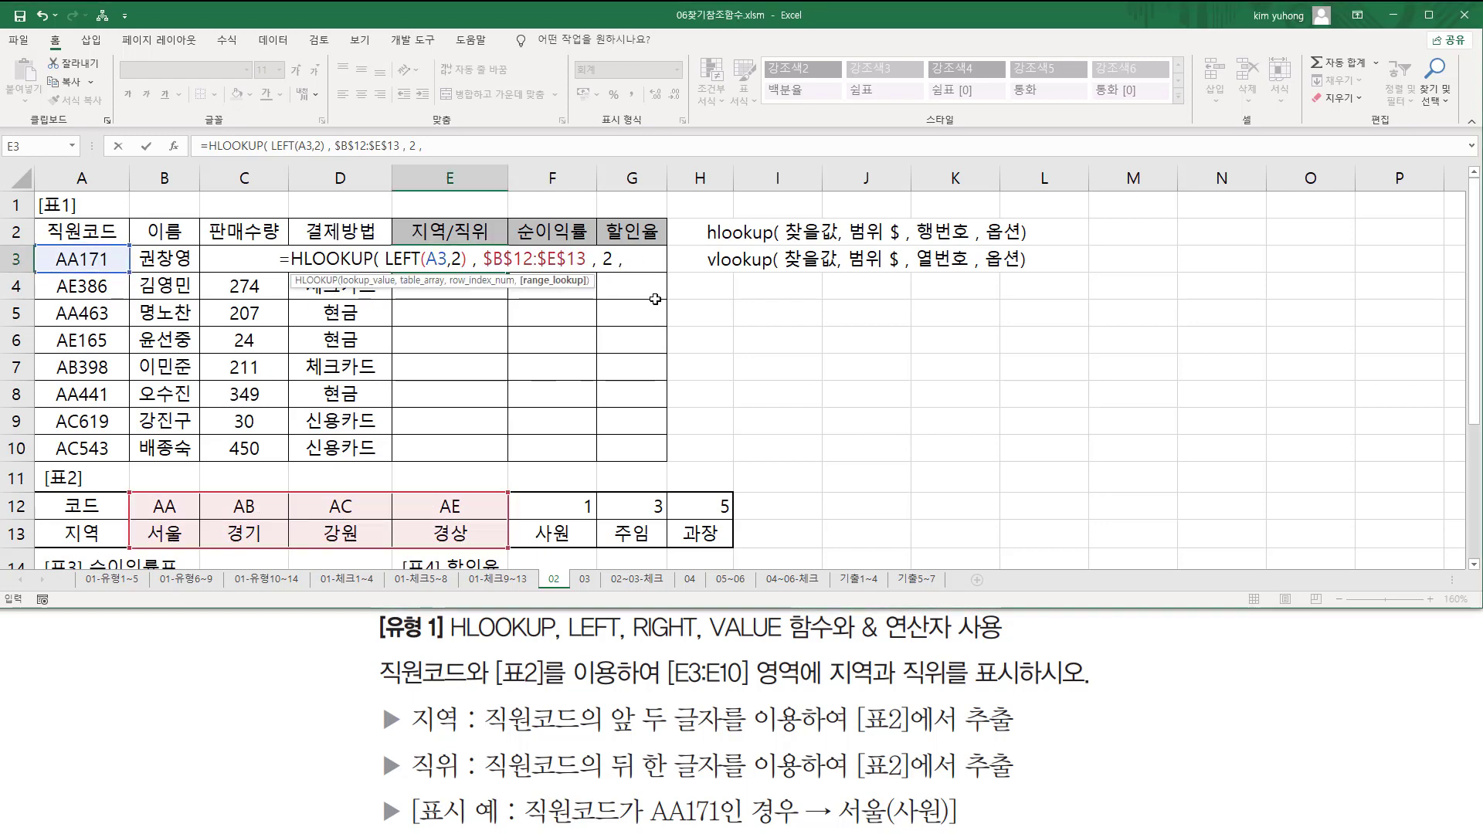
text(fa)
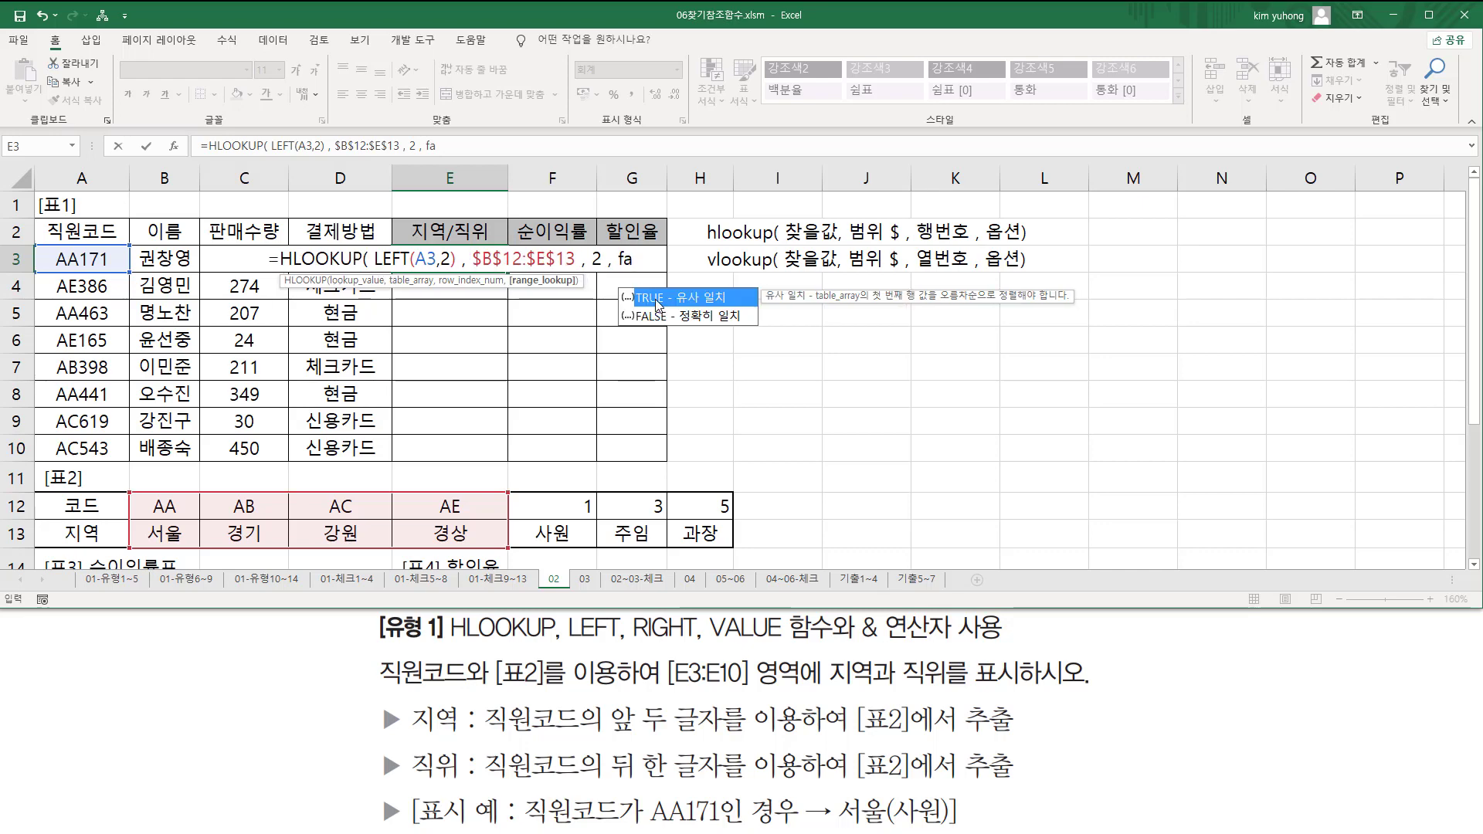
text(lse ))
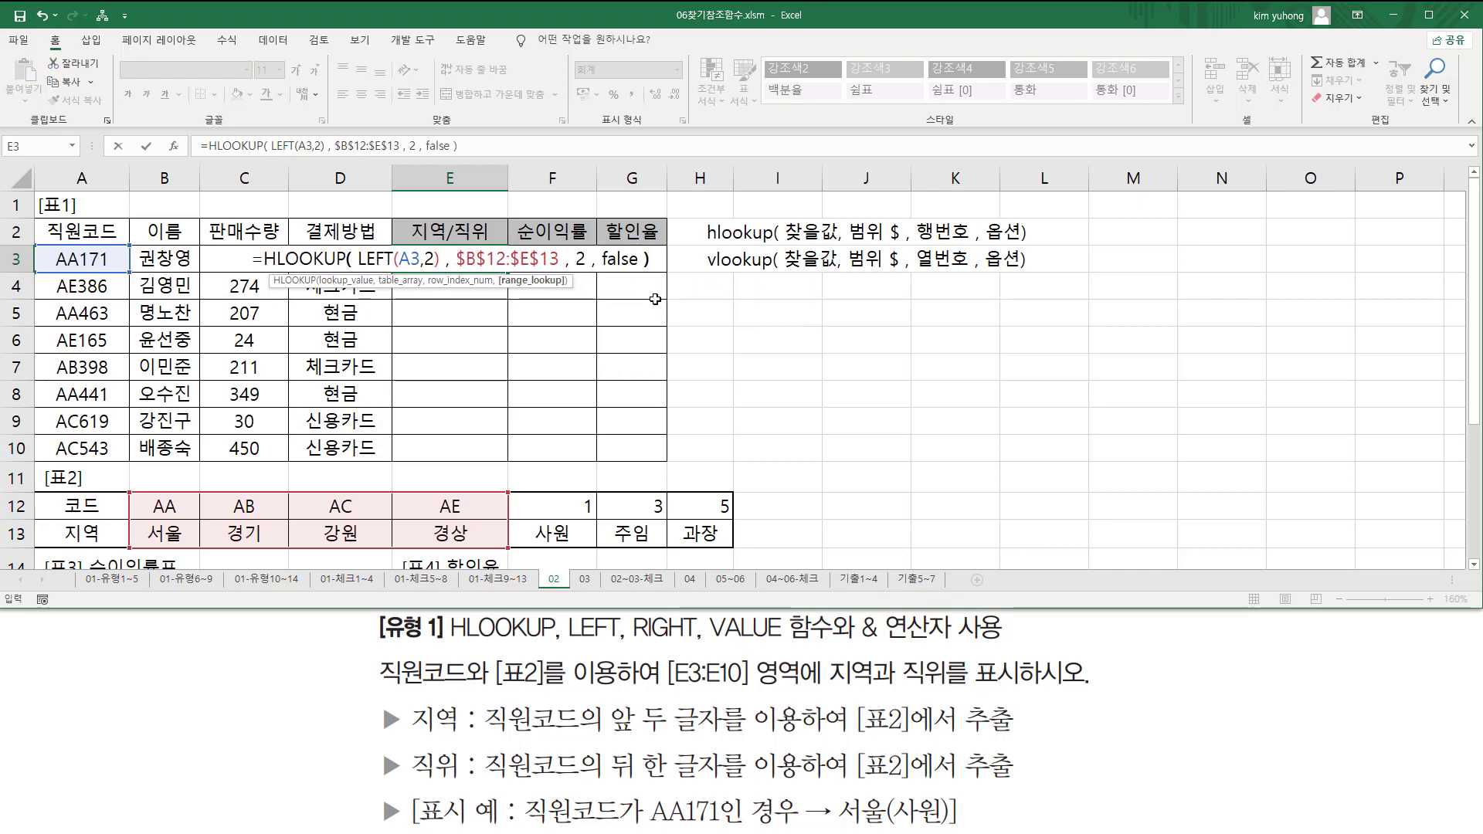
key(Return)
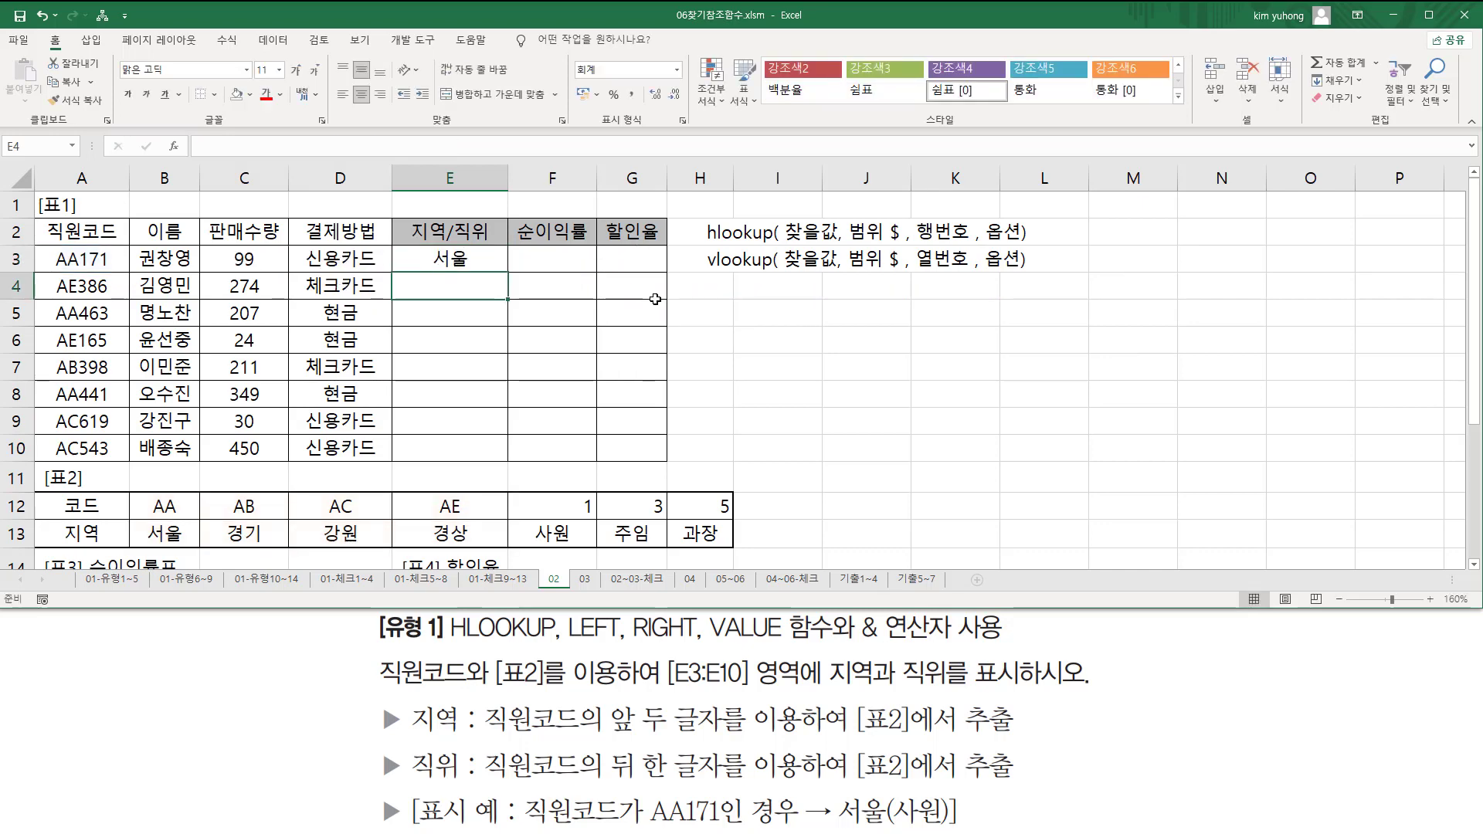
drag(55, 265, 78, 265)
drag(141, 488, 184, 547)
key(Escape)
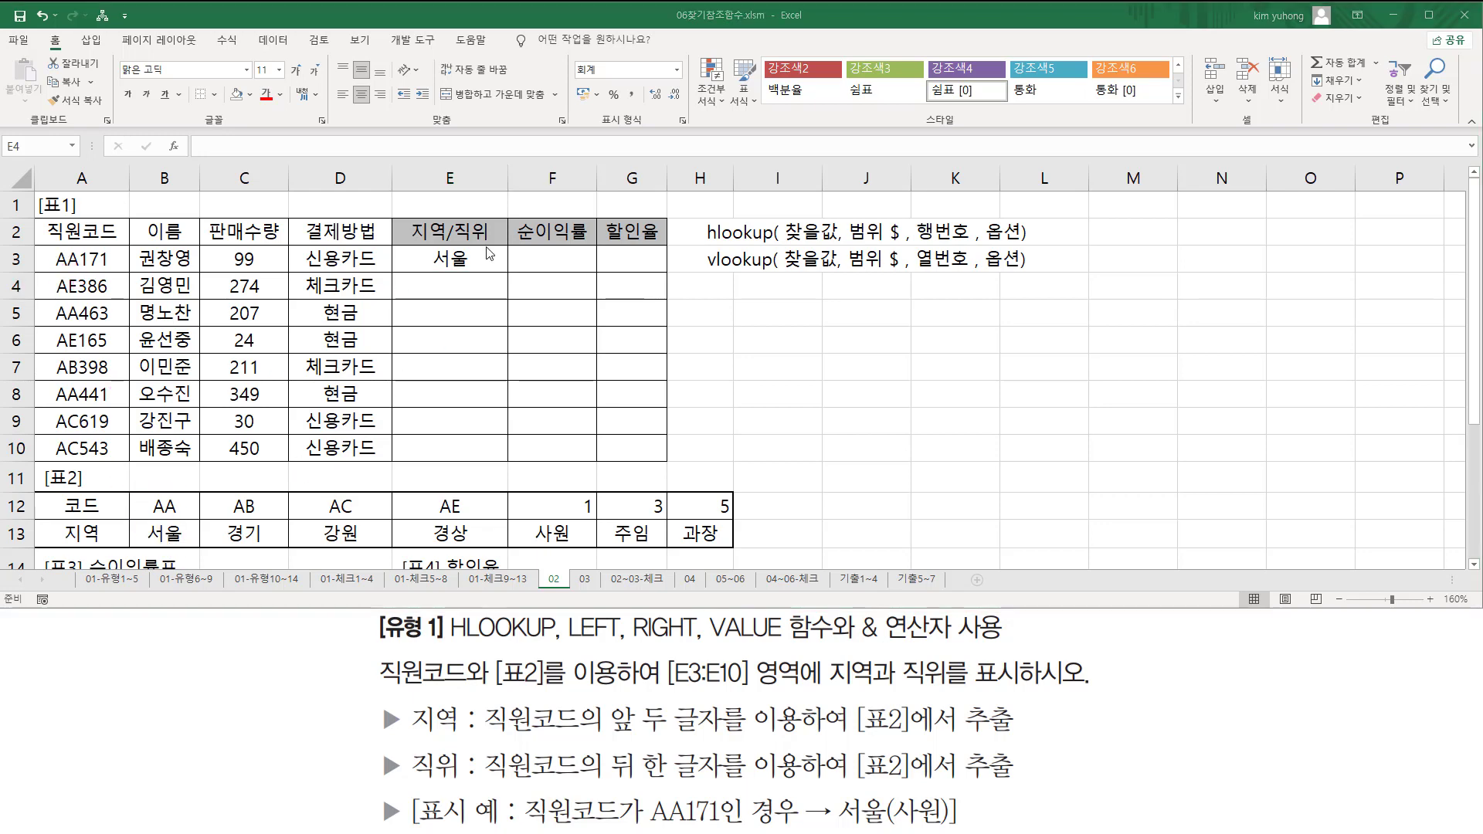
- Fill the region HLOOKUP formula from E3 down through E10
click(487, 261)
drag(507, 272, 502, 479)
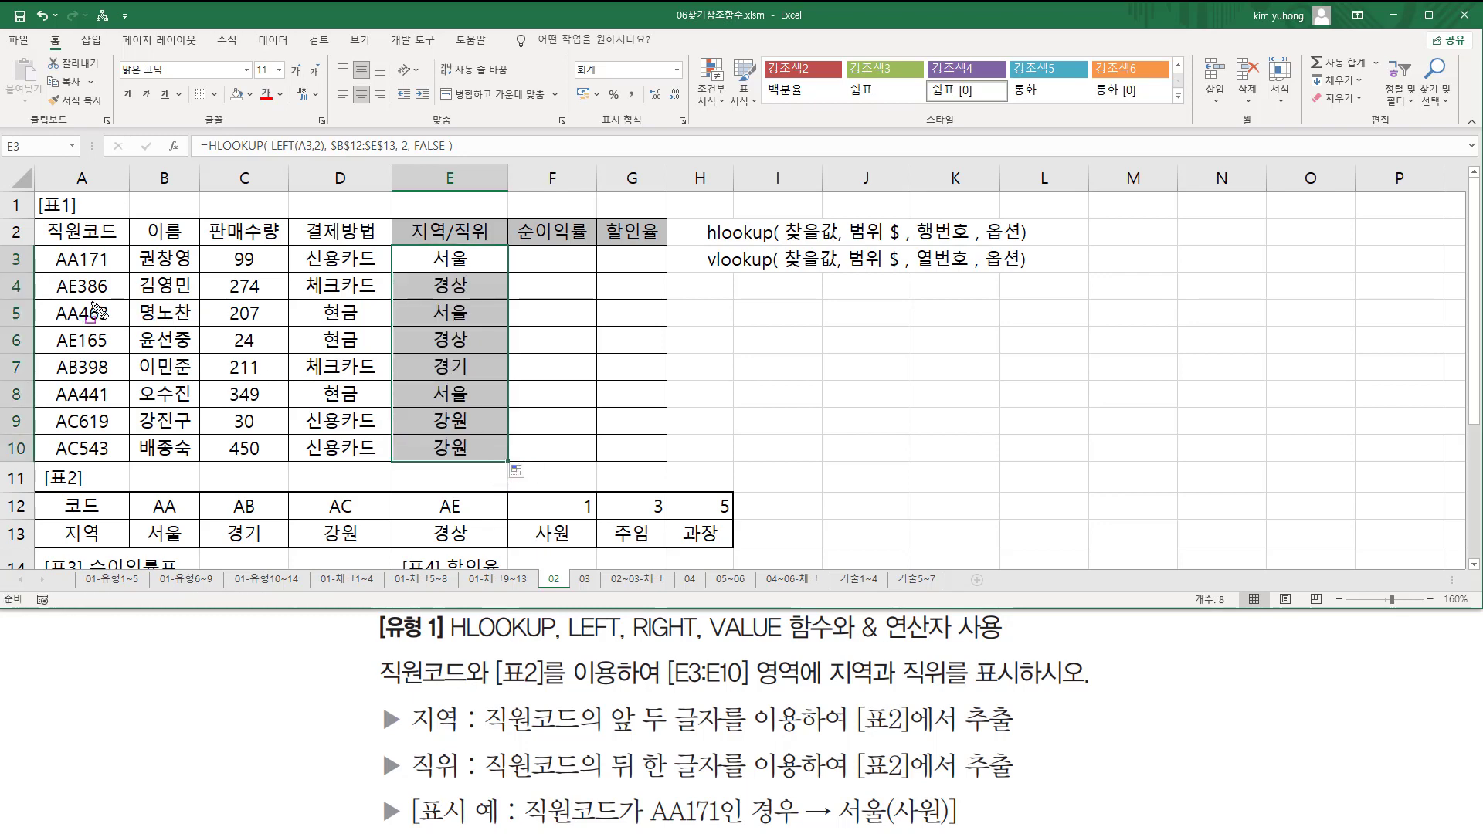
- Check the regions filled in for codes starting with AE, AB and AC against the matching columns in [표2]
mouse_move(48, 296)
mouse_down()
mouse_move(88, 296)
mouse_move(77, 268)
mouse_up()
drag(428, 492, 482, 549)
drag(423, 291, 465, 293)
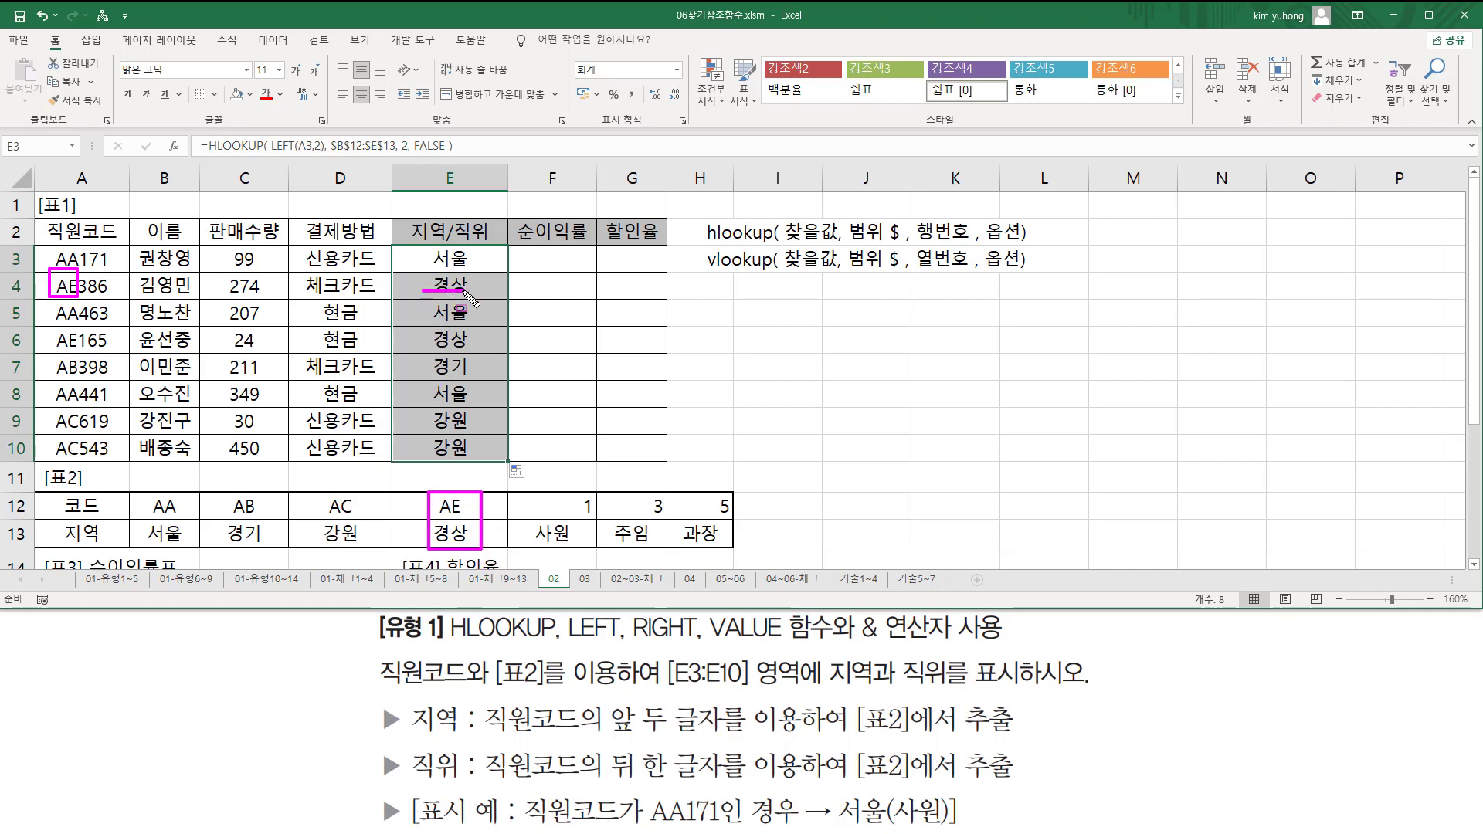
mouse_move(77, 356)
mouse_down()
mouse_move(49, 365)
mouse_move(80, 378)
mouse_up()
drag(229, 485, 265, 547)
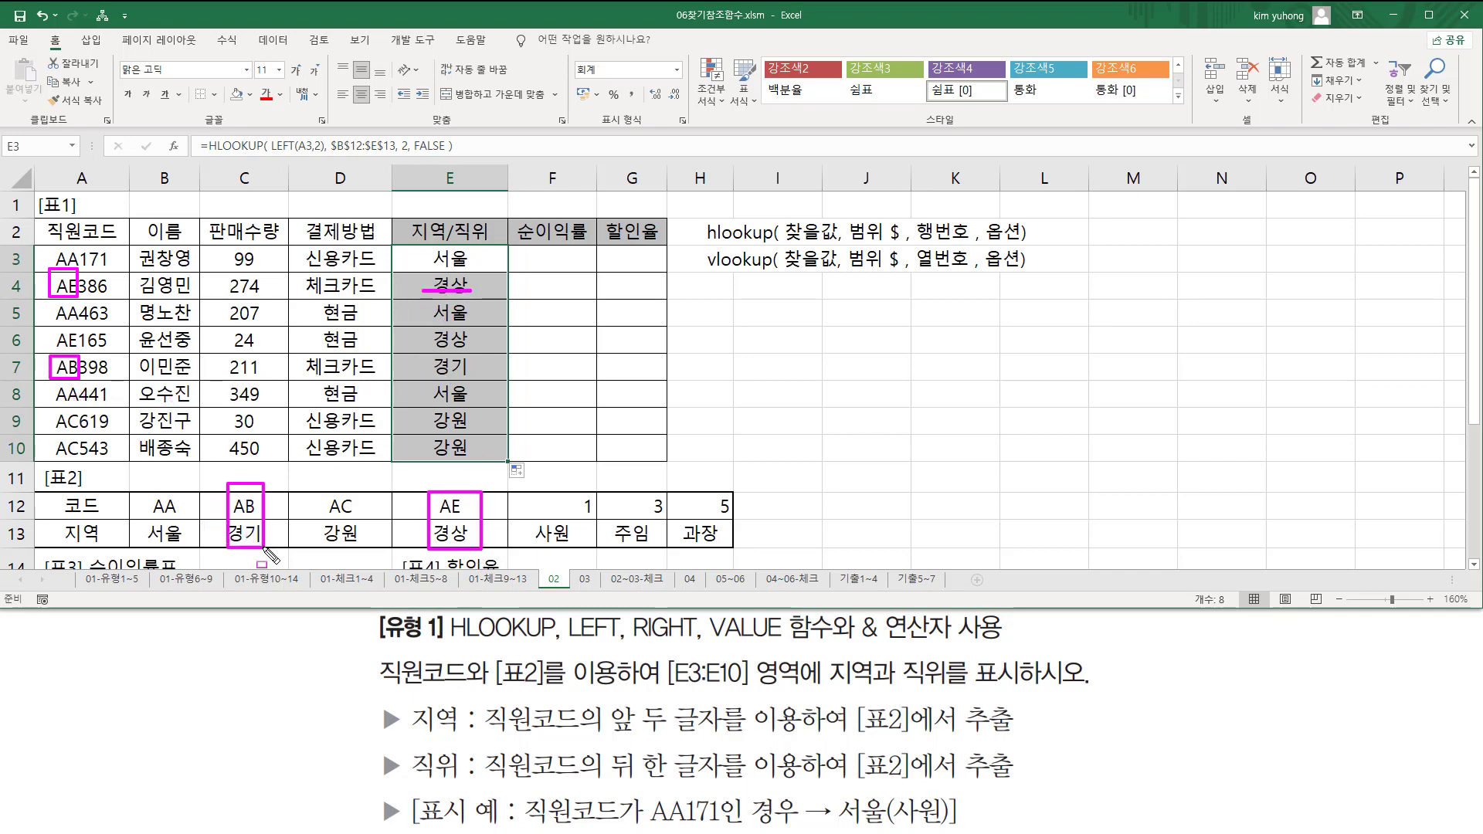
mouse_move(439, 382)
mouse_down()
mouse_move(445, 368)
mouse_move(418, 377)
mouse_move(473, 376)
mouse_move(418, 349)
mouse_up()
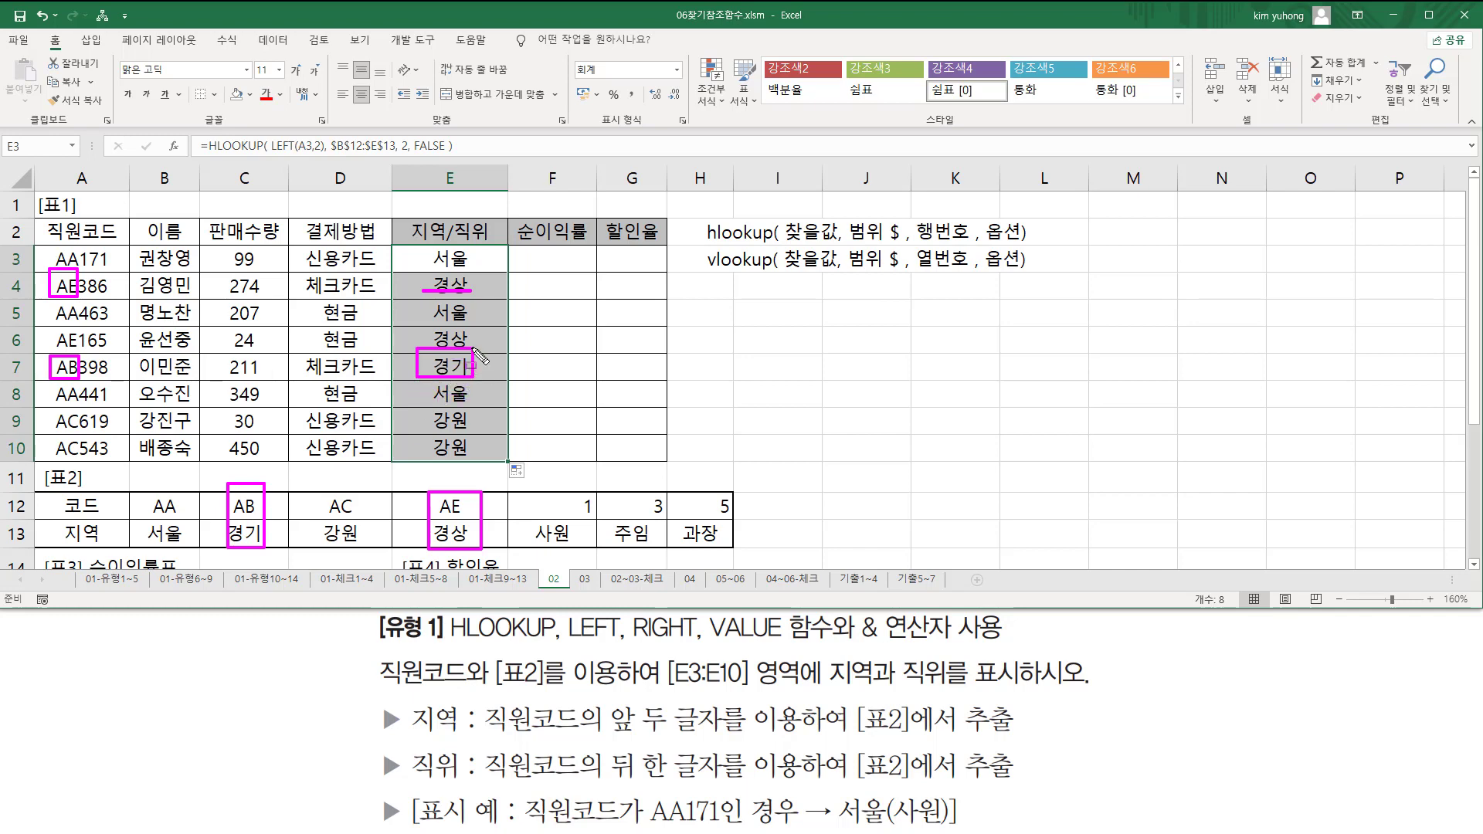
mouse_move(77, 404)
mouse_down()
mouse_move(51, 432)
mouse_move(81, 461)
mouse_move(78, 404)
mouse_up()
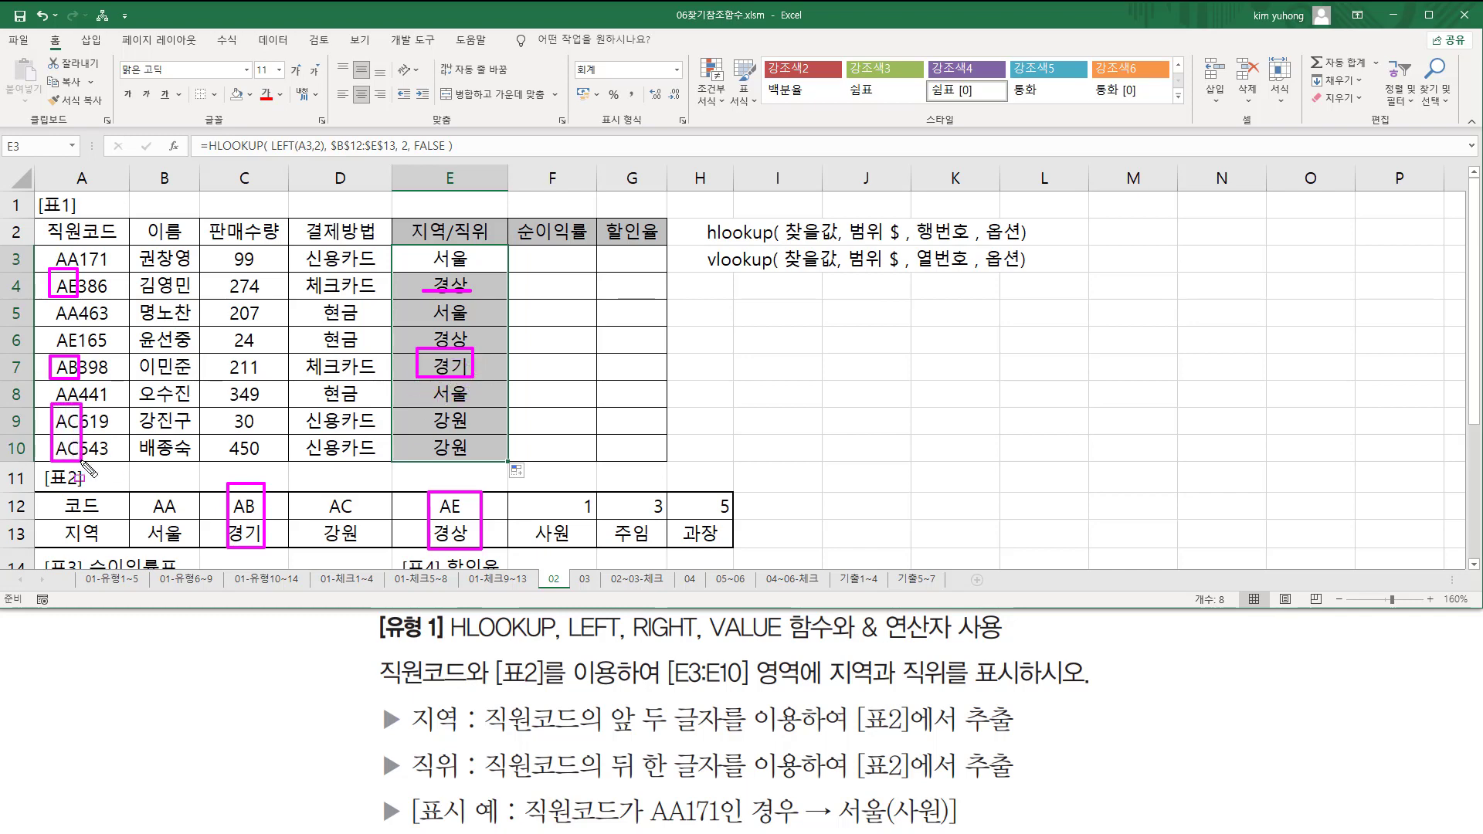
mouse_move(338, 523)
mouse_down()
mouse_move(325, 492)
mouse_move(376, 546)
mouse_up()
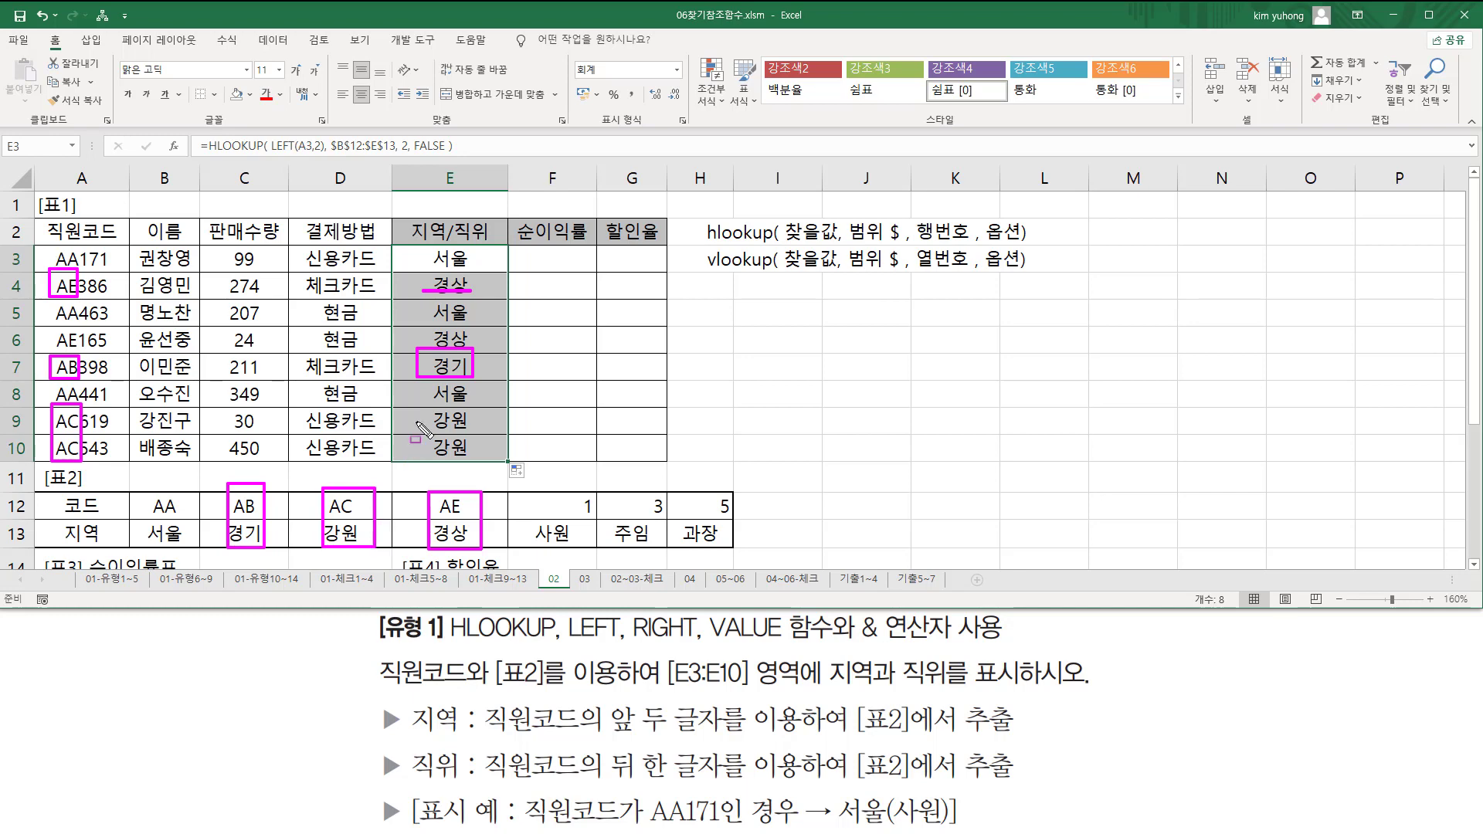
drag(431, 427, 479, 479)
key(Escape)
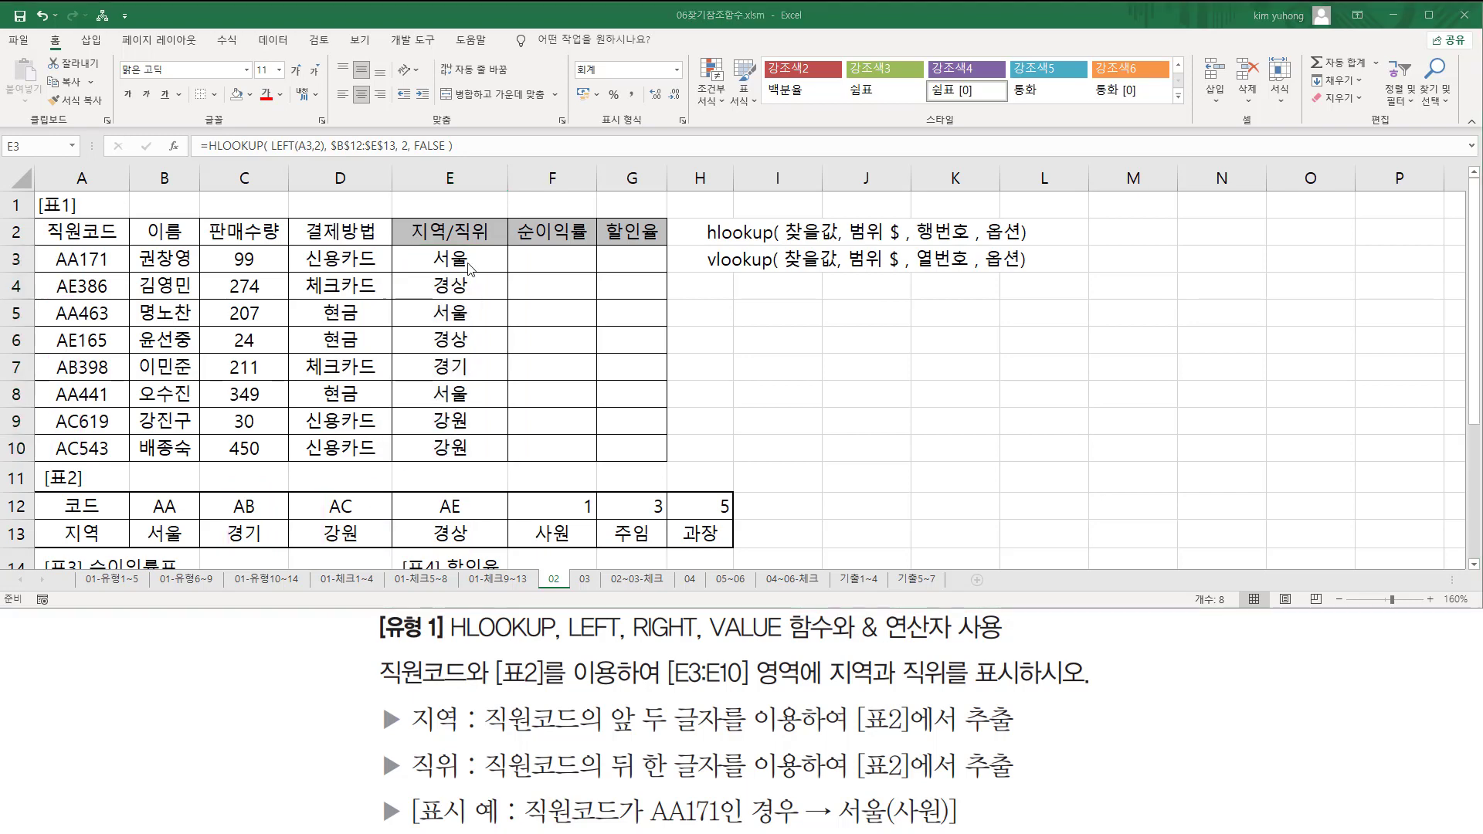
- Cut the whole HLOOKUP expression out of the E3 formula, leaving only the equals sign
click(473, 264)
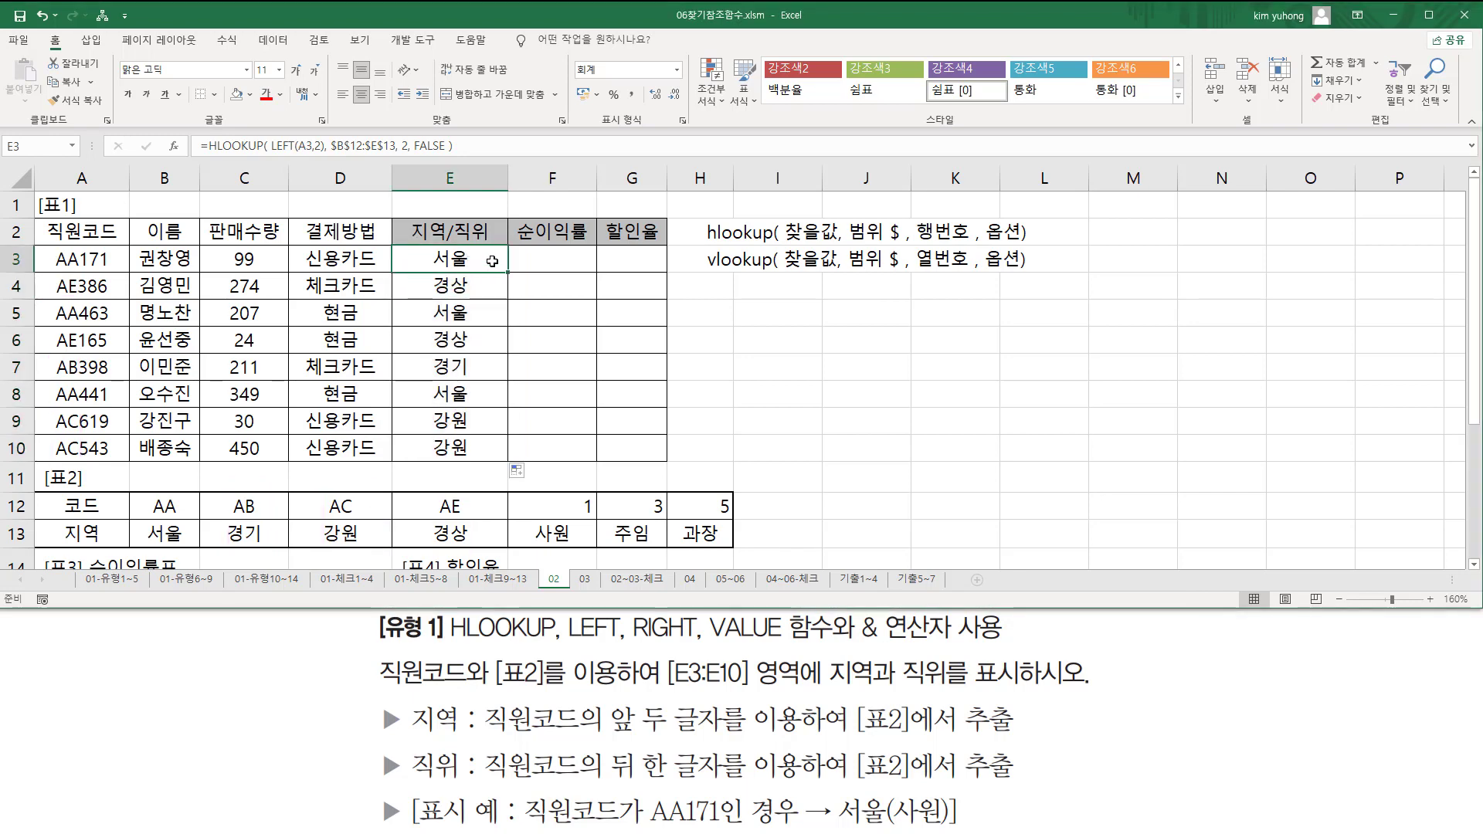
double_click(492, 261)
drag(269, 259, 647, 260)
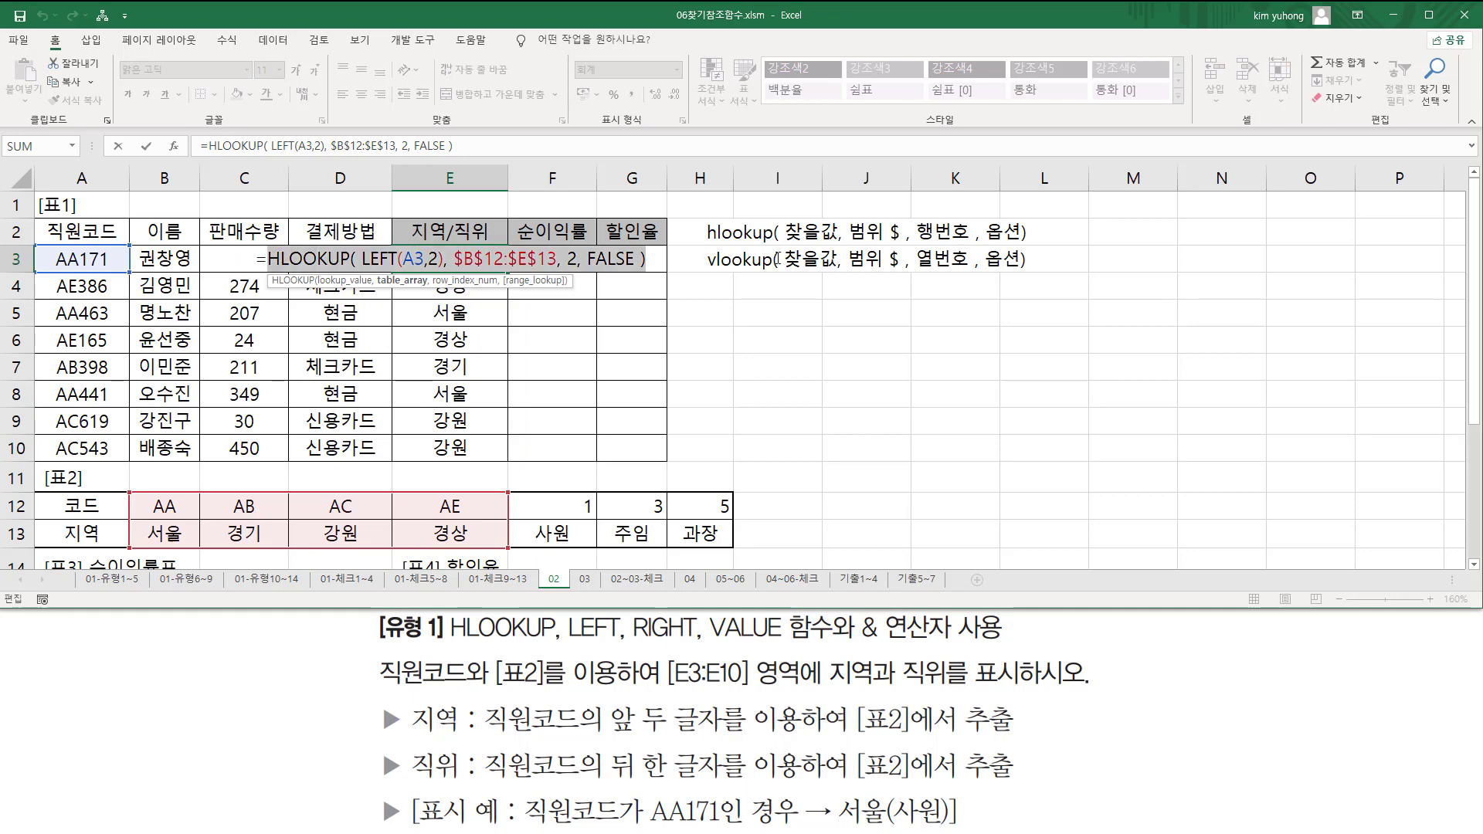
key(BackSpace)
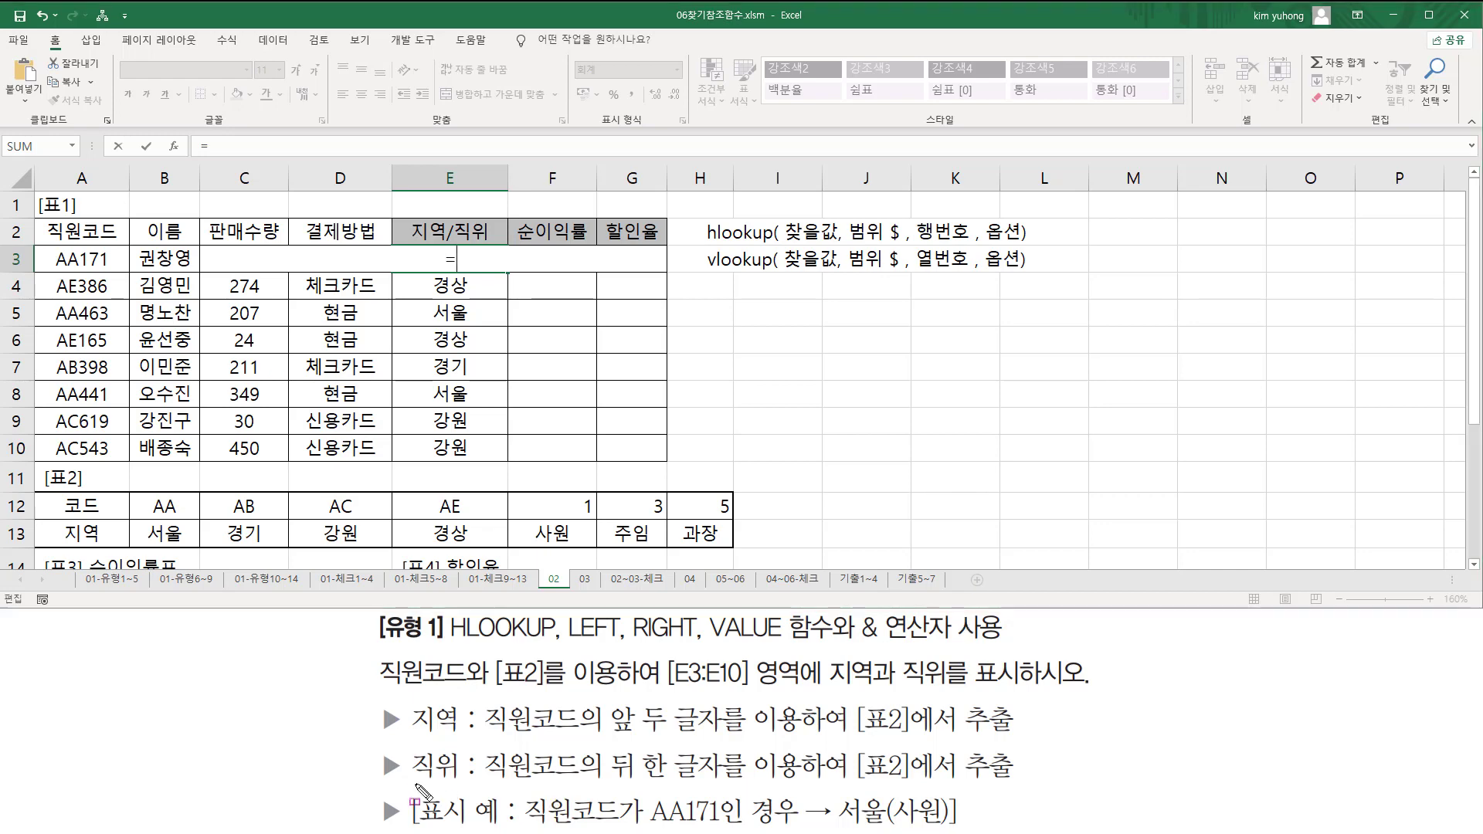
- Read the 직위 rule and enter =RIGHT(A3,1) in E3 to extract the last character of the employee code
mouse_move(408, 781)
mouse_down()
mouse_move(622, 794)
mouse_move(606, 792)
mouse_move(720, 782)
mouse_up()
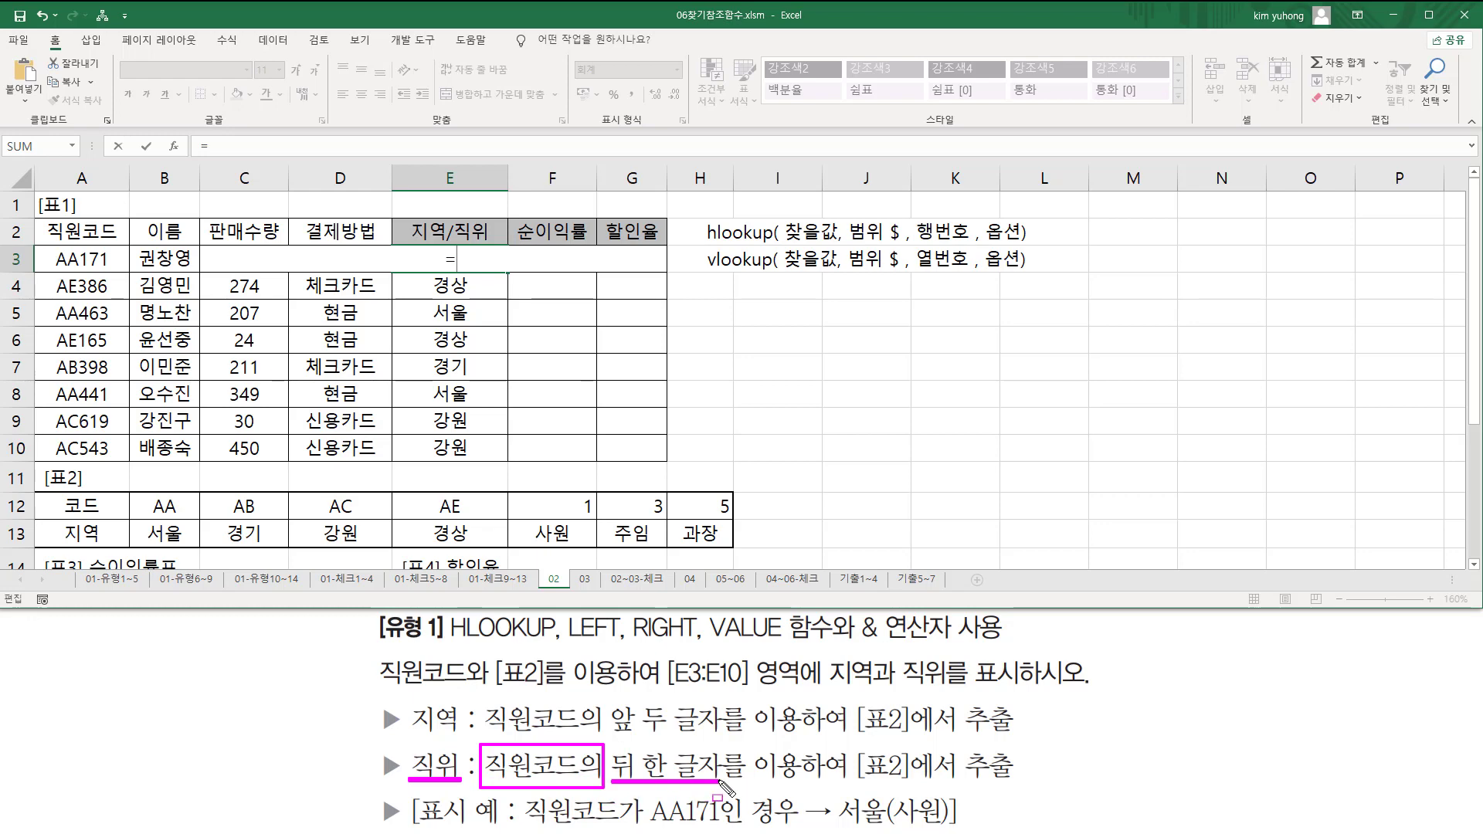
key(Escape)
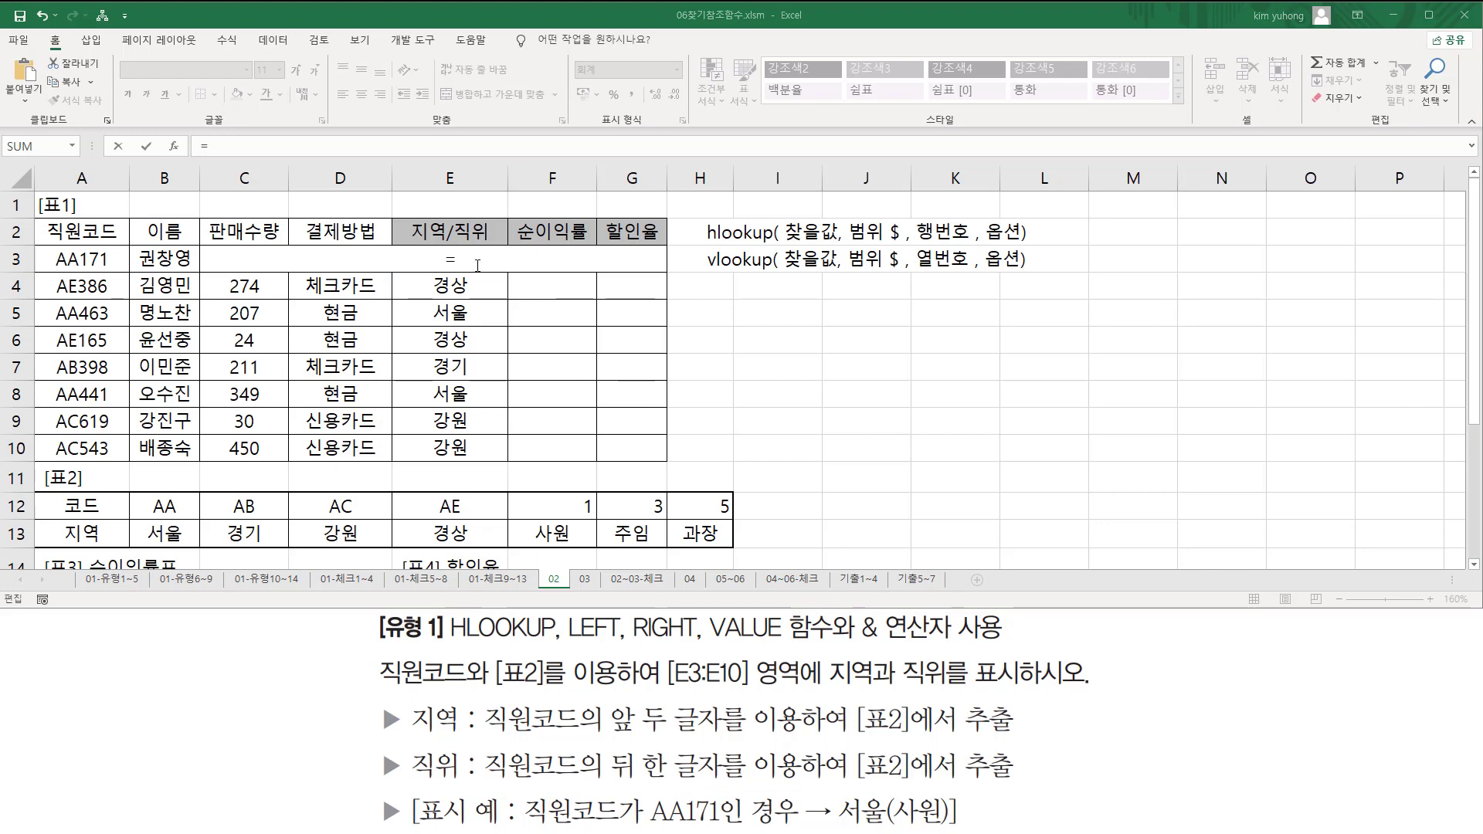
text(ri)
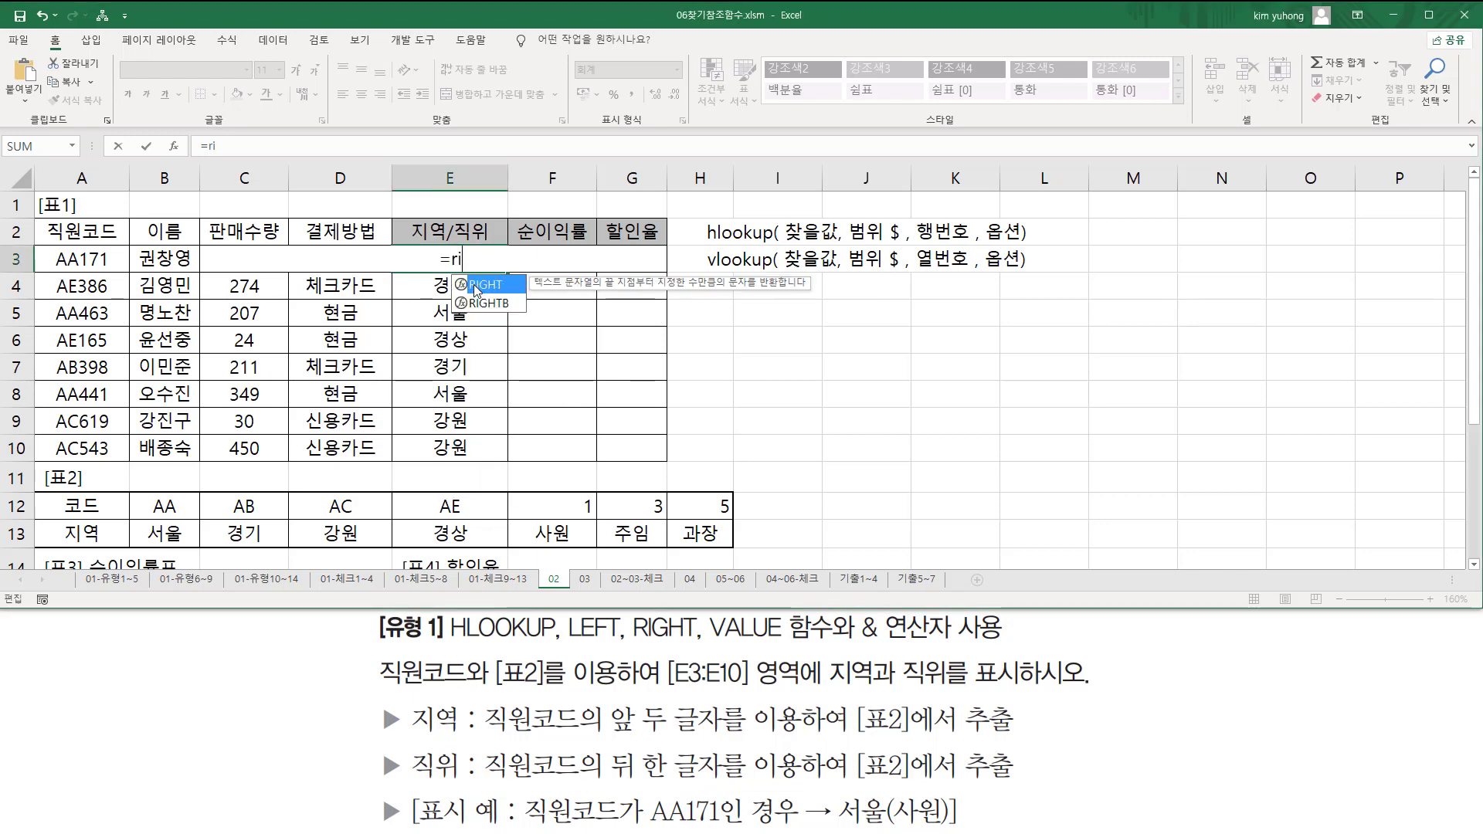
key(Tab)
click(88, 255)
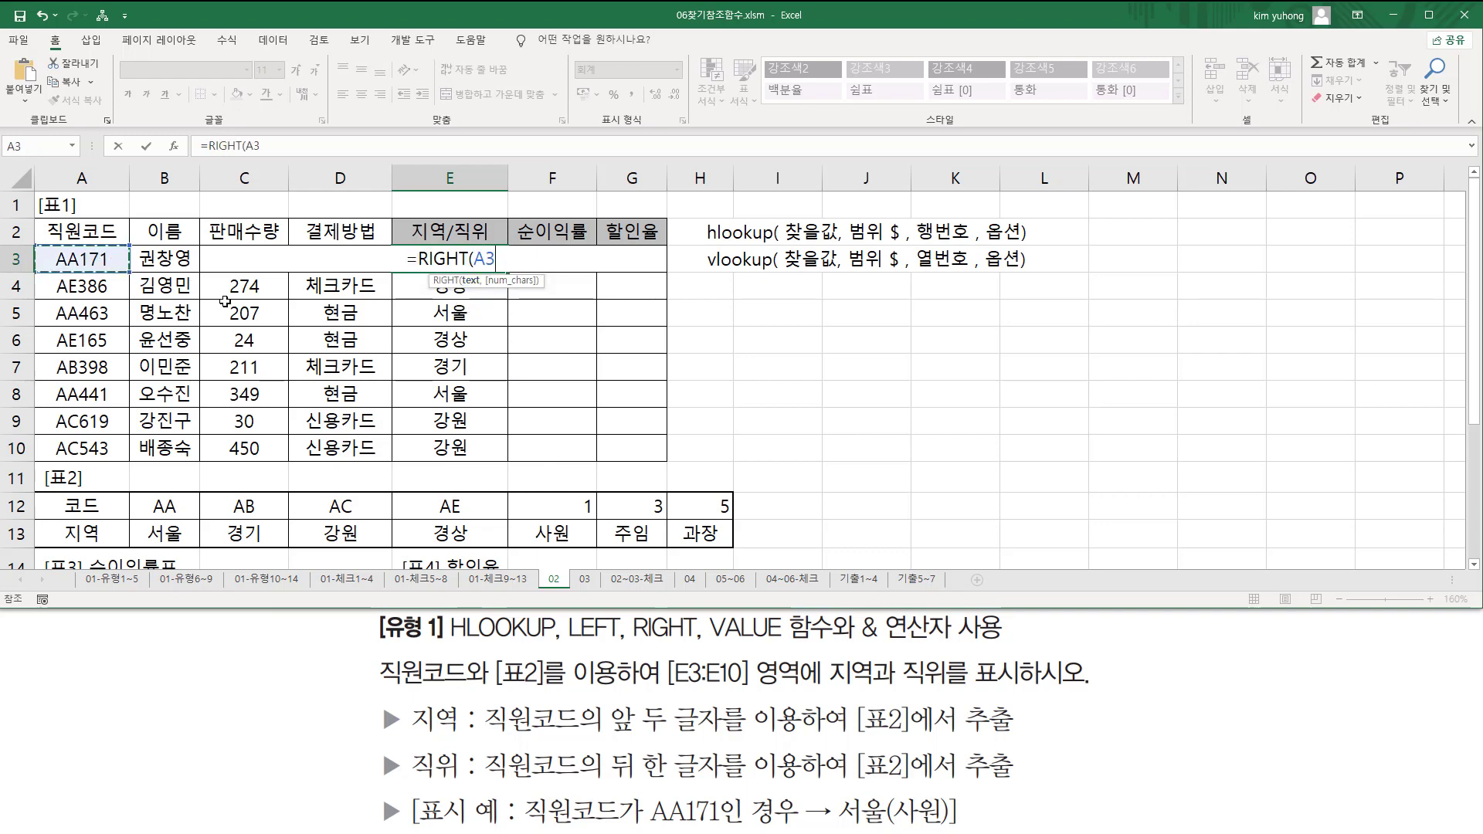
text(,1)
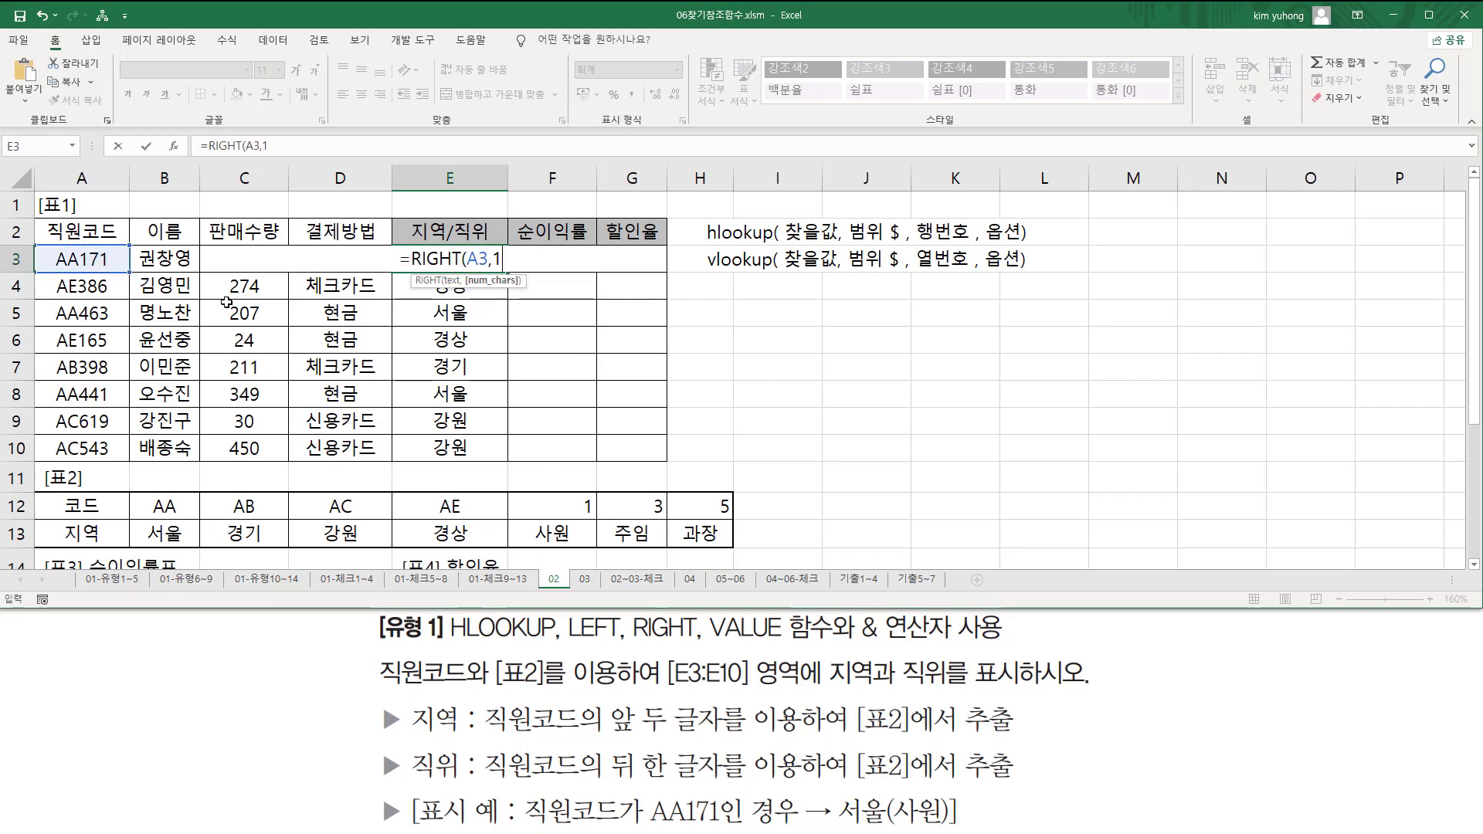
text())
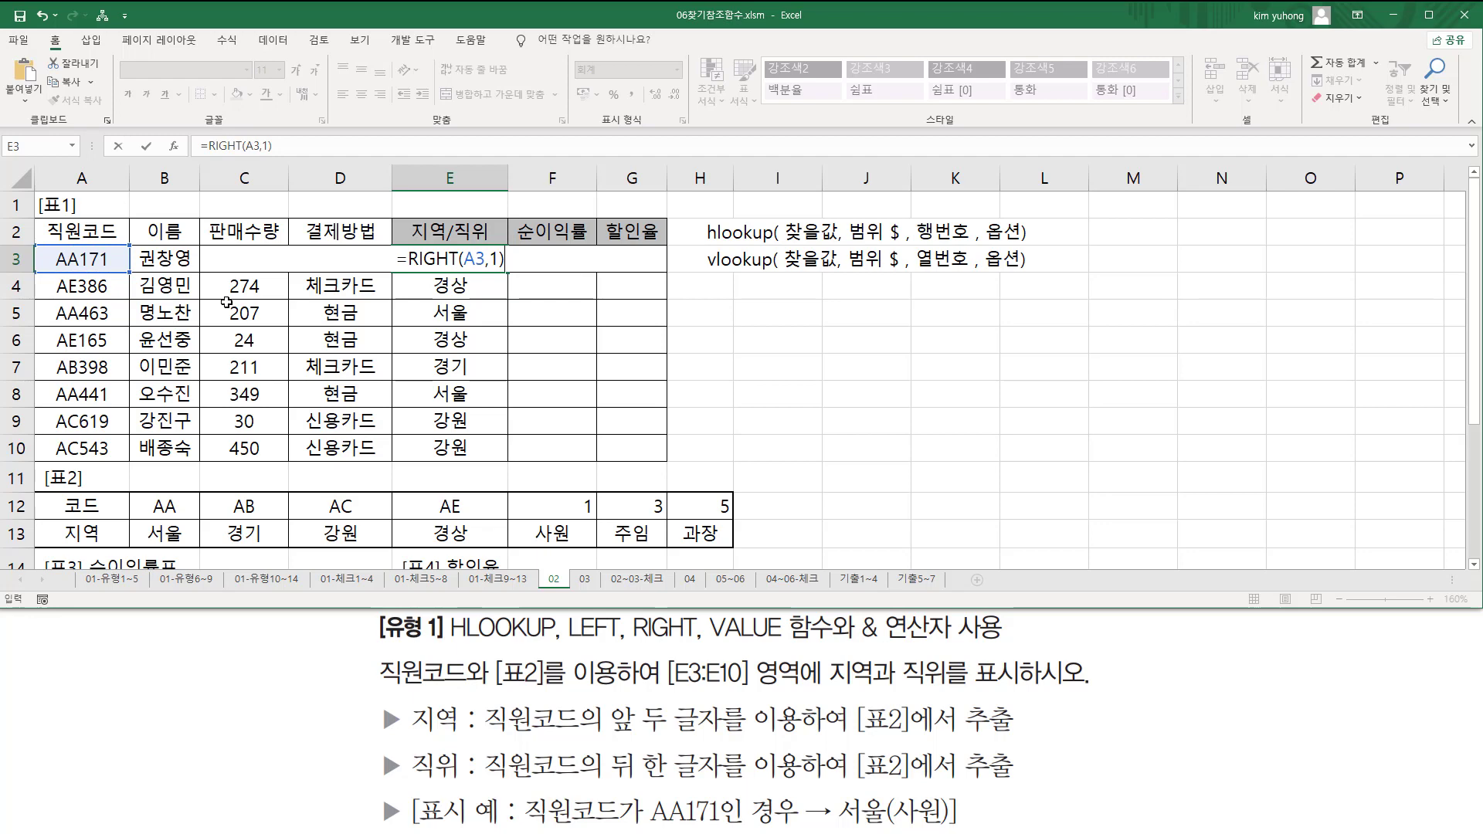
key(Return)
- Fill the RIGHT formula from E3 down to E10 and compare the results with the last digits of the employee codes
click(445, 259)
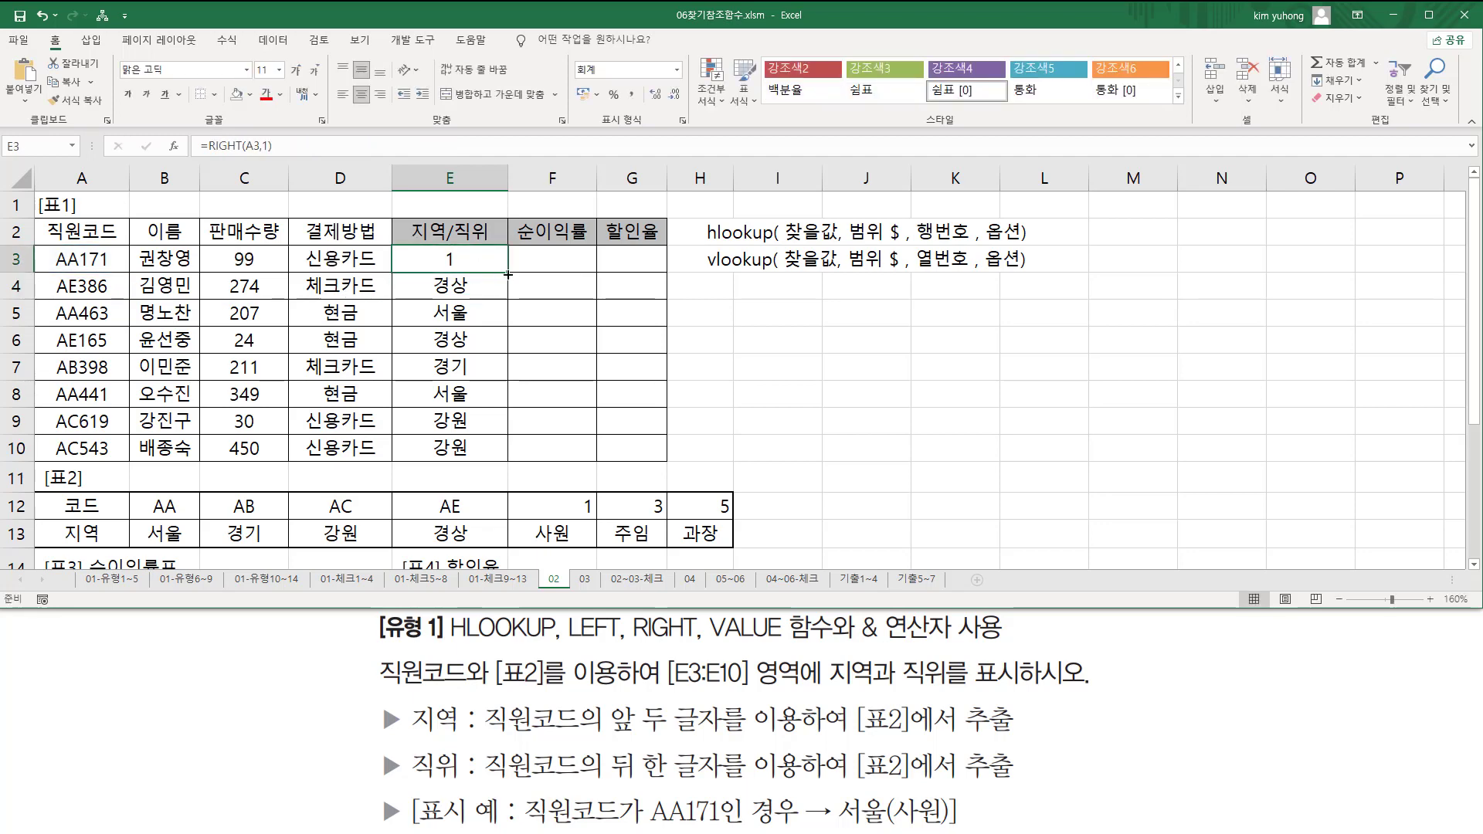
drag(508, 272, 487, 459)
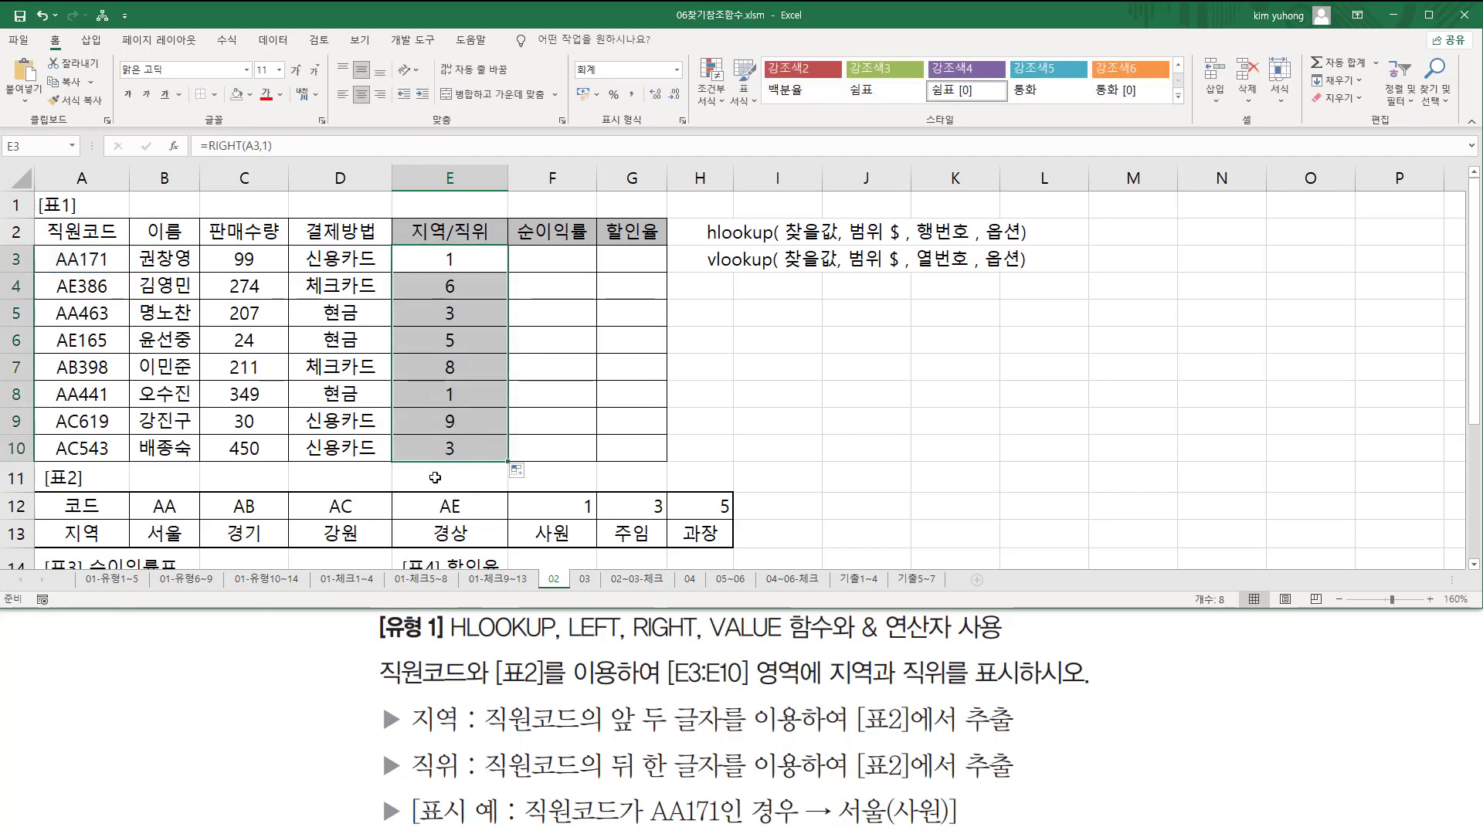
drag(432, 244, 467, 464)
mouse_move(93, 248)
mouse_down()
mouse_move(108, 279)
mouse_move(117, 463)
mouse_up()
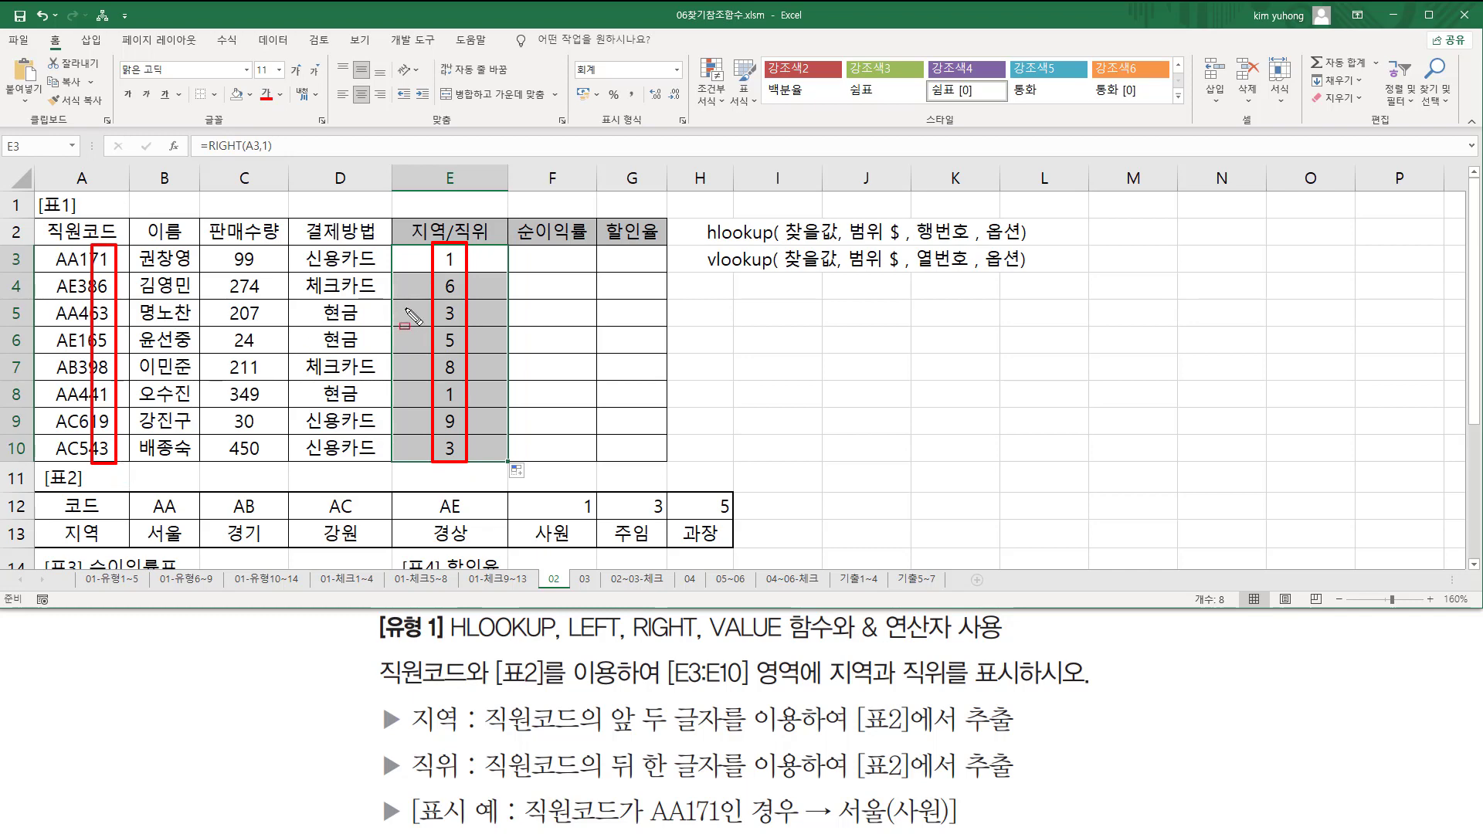
key(Escape)
- Examine the position codes in F12:H13 and wrap RIGHT(A3,1) in E3 as the lookup value of an HLOOKUP
click(462, 257)
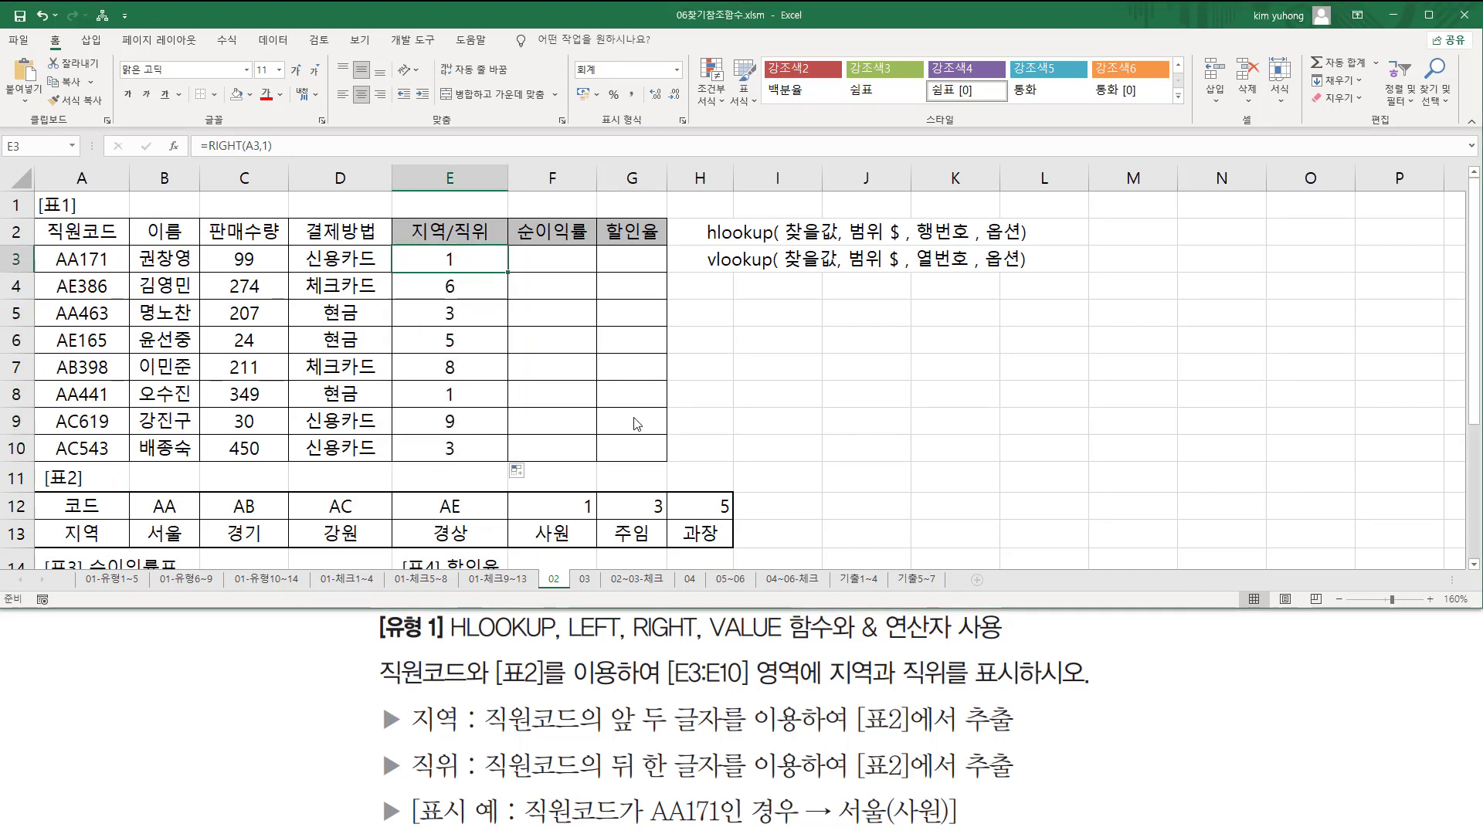
key(ctrl+alt+d)
mouse_move(513, 491)
mouse_down()
mouse_move(530, 510)
mouse_move(738, 520)
mouse_move(736, 551)
mouse_up()
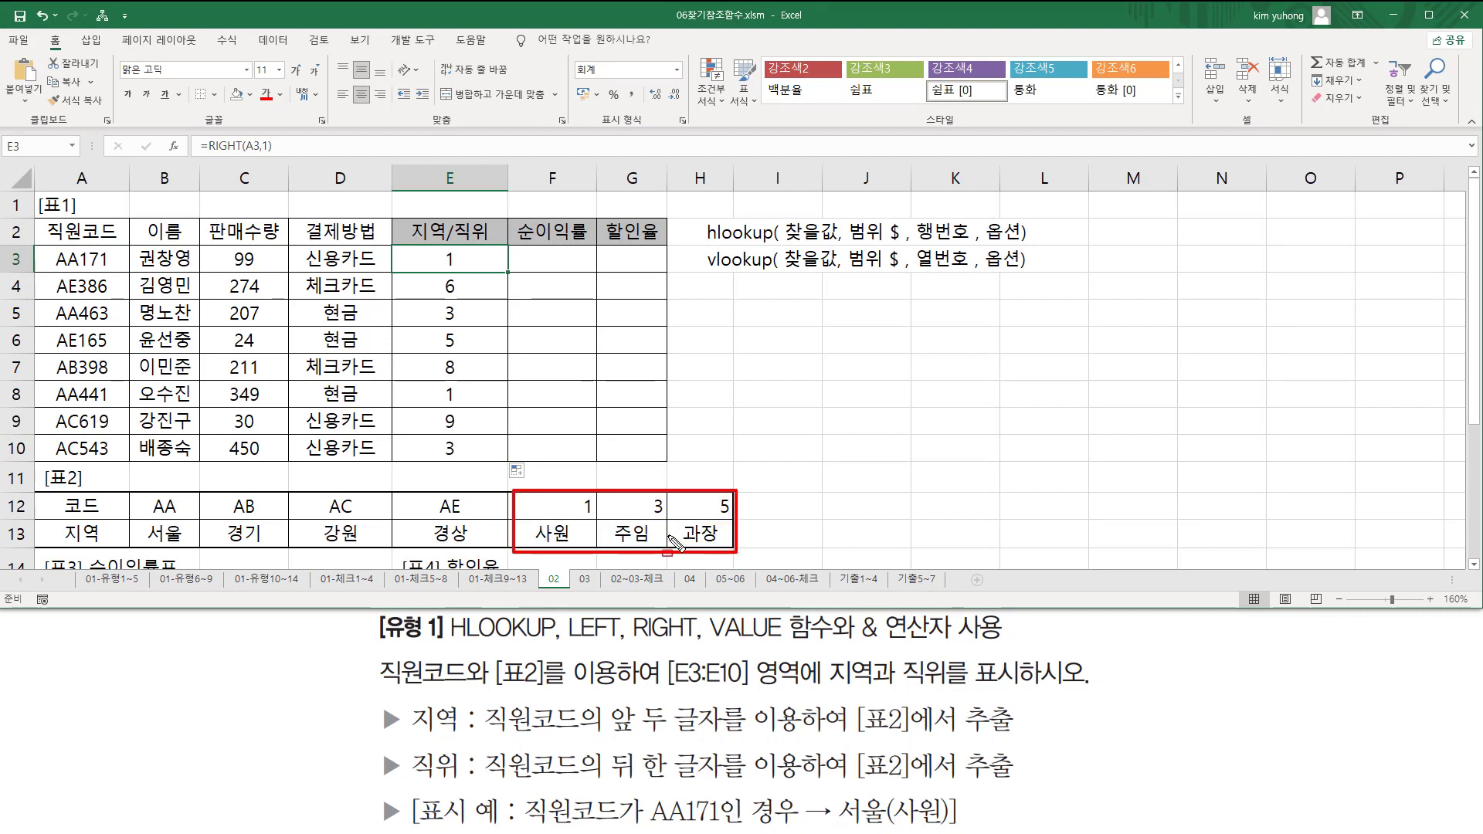
key(Escape)
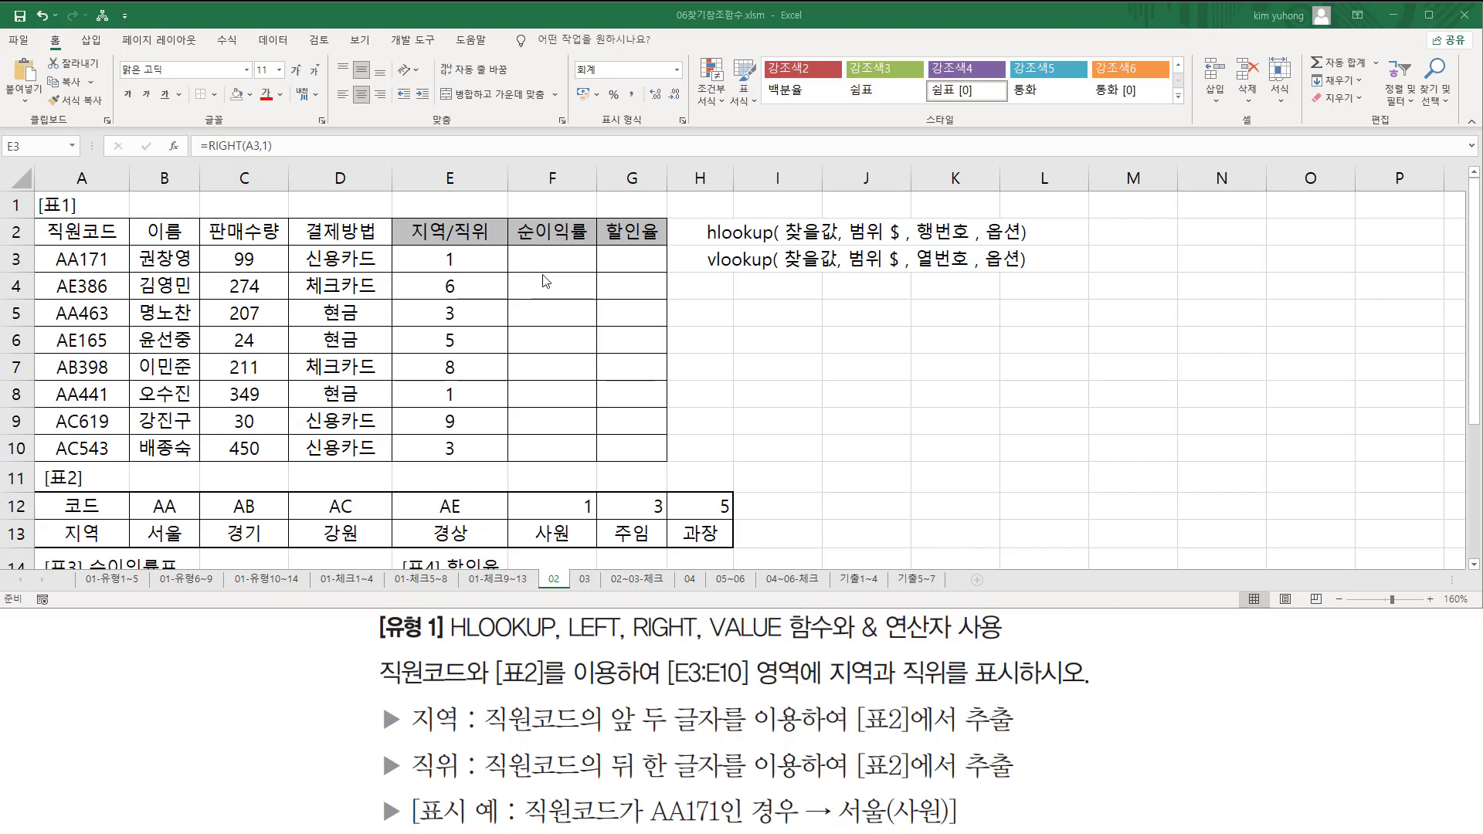
click(447, 261)
double_click(447, 261)
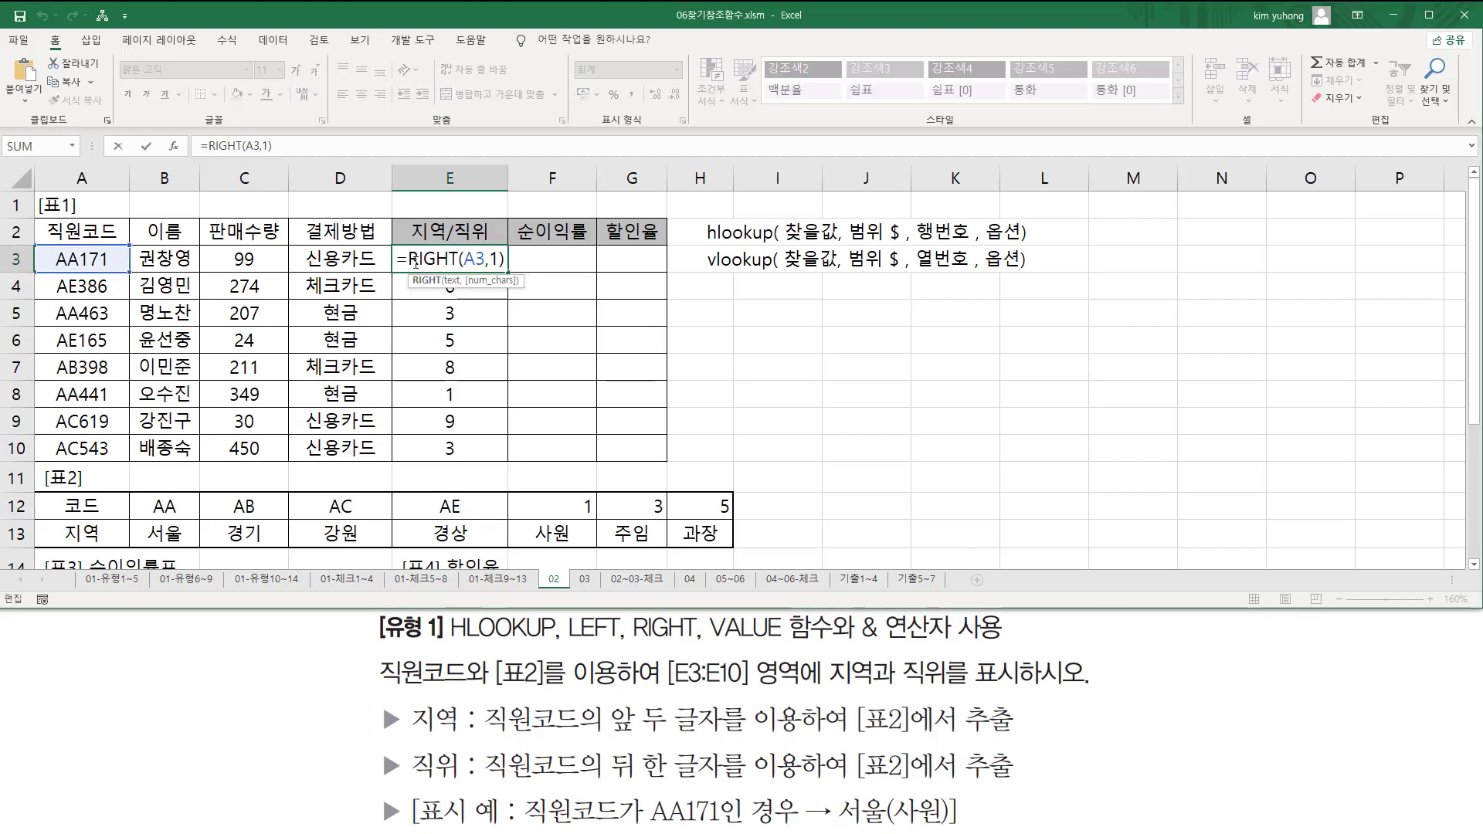
drag(409, 262, 418, 264)
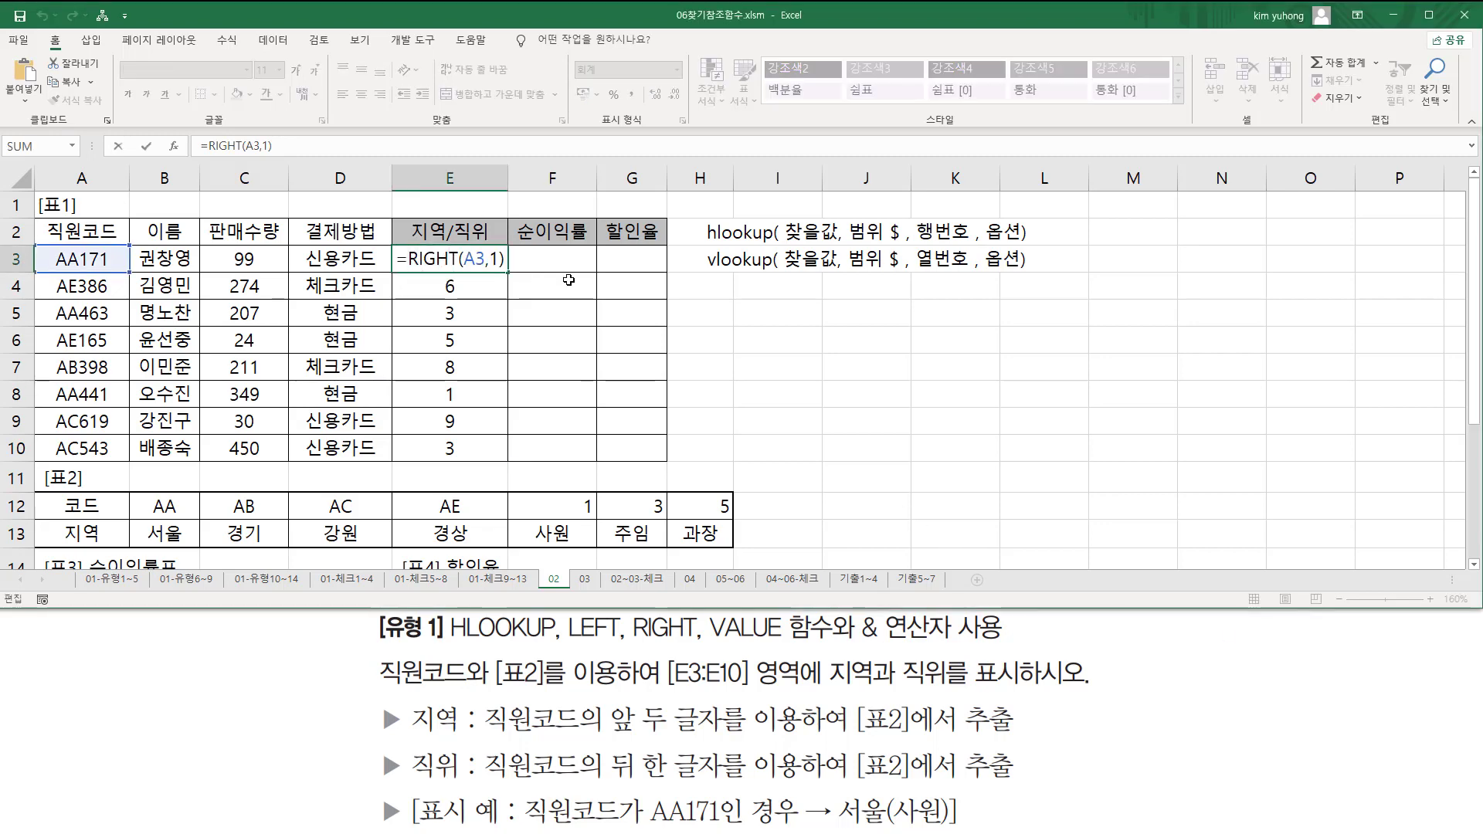
text(hloo)
key(Tab)
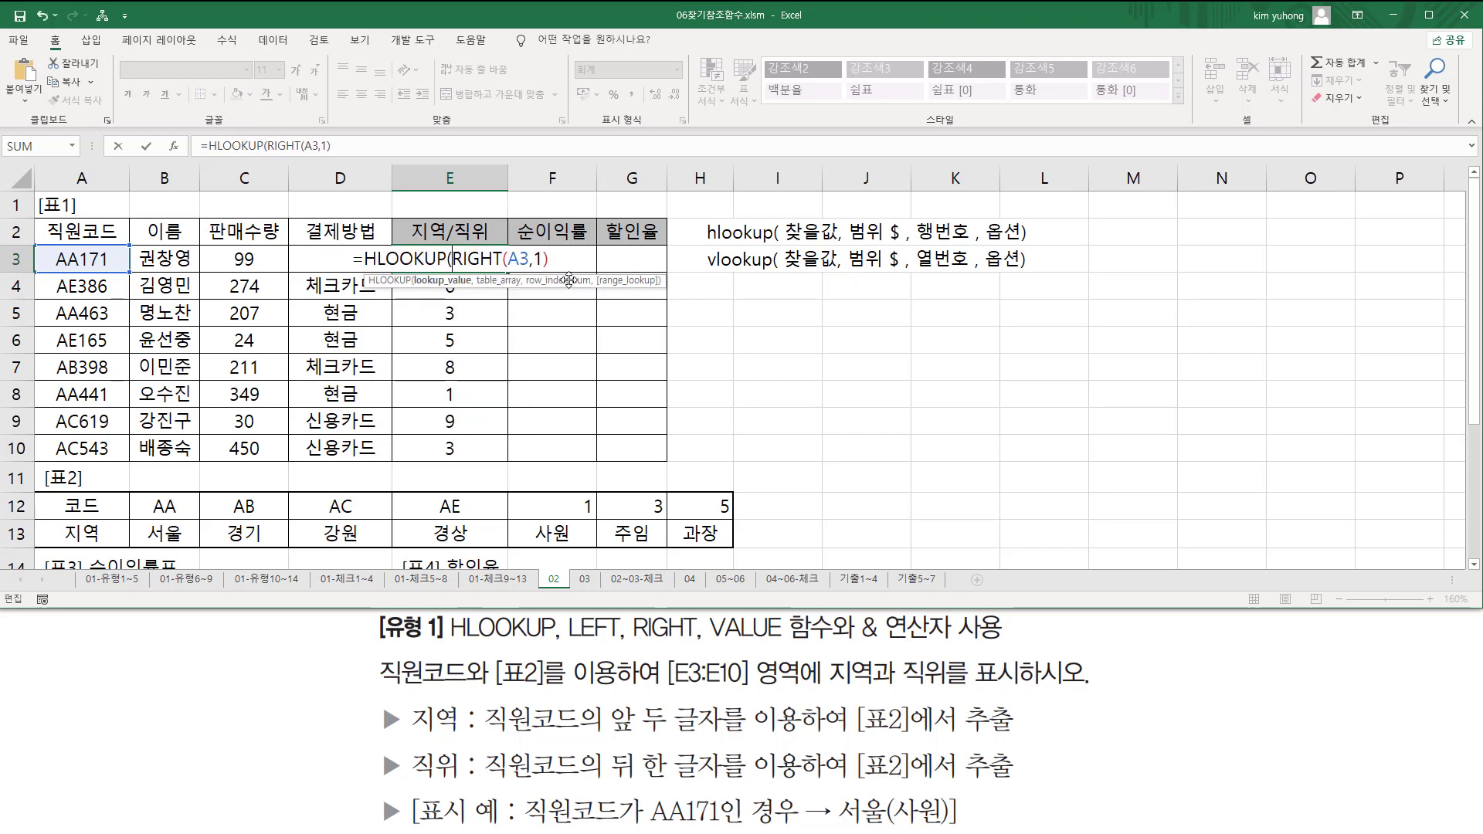
key(shift+End)
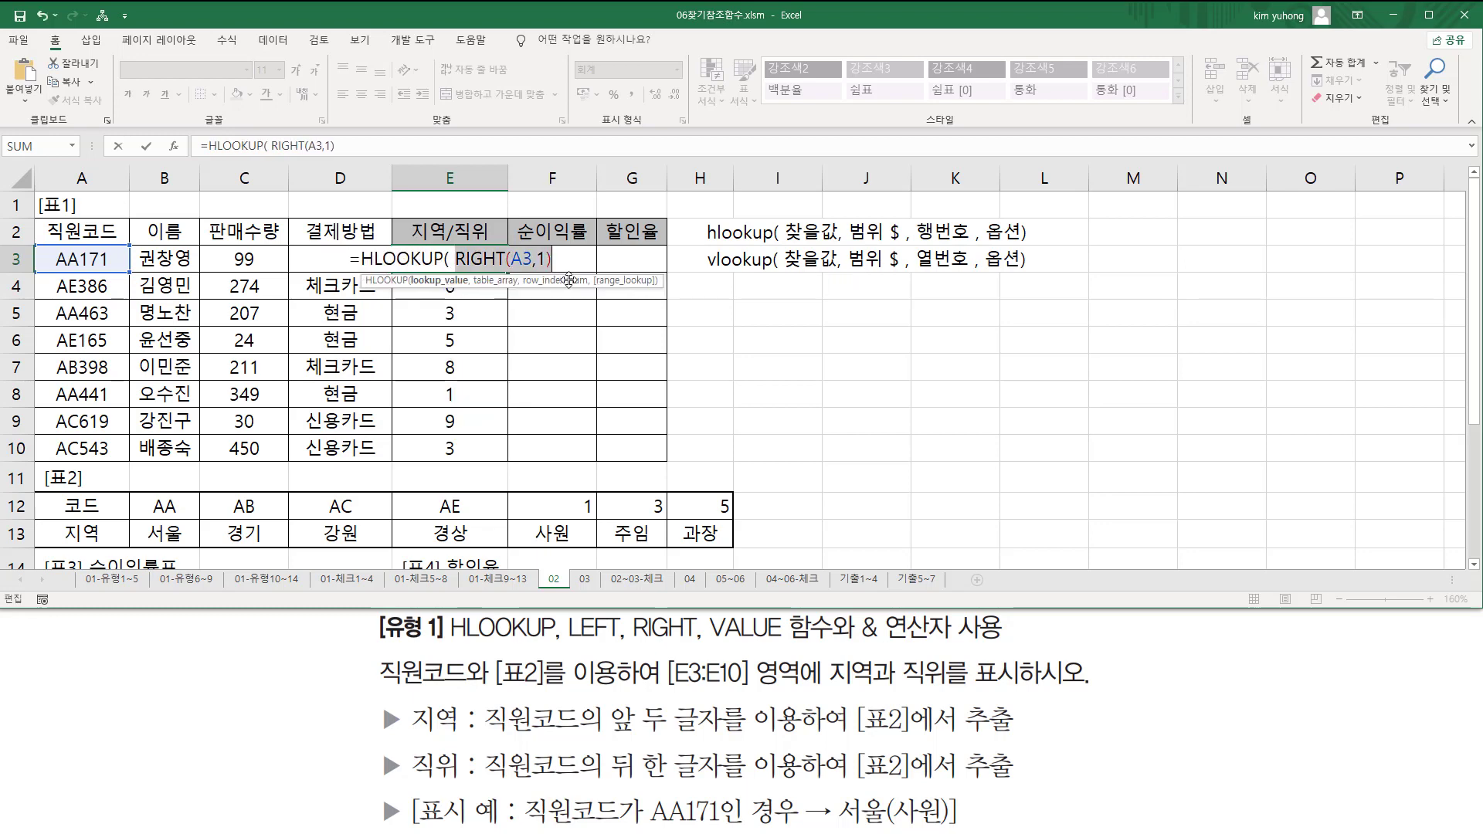
key(End)
text(,)
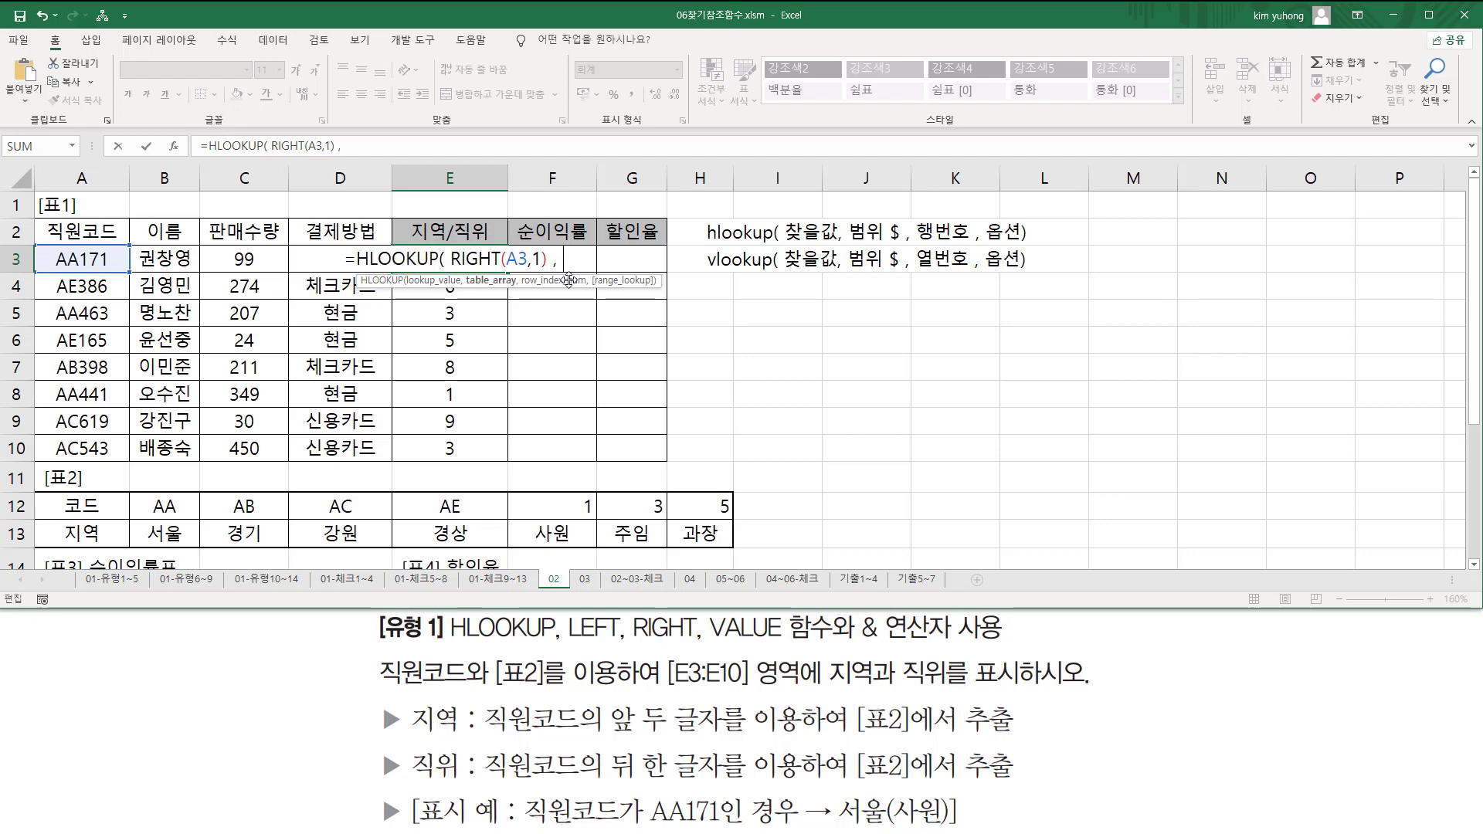
- Add the absolute range $F$12:$H$13 as the HLOOKUP table and 2 as the row number
drag(550, 498, 689, 552)
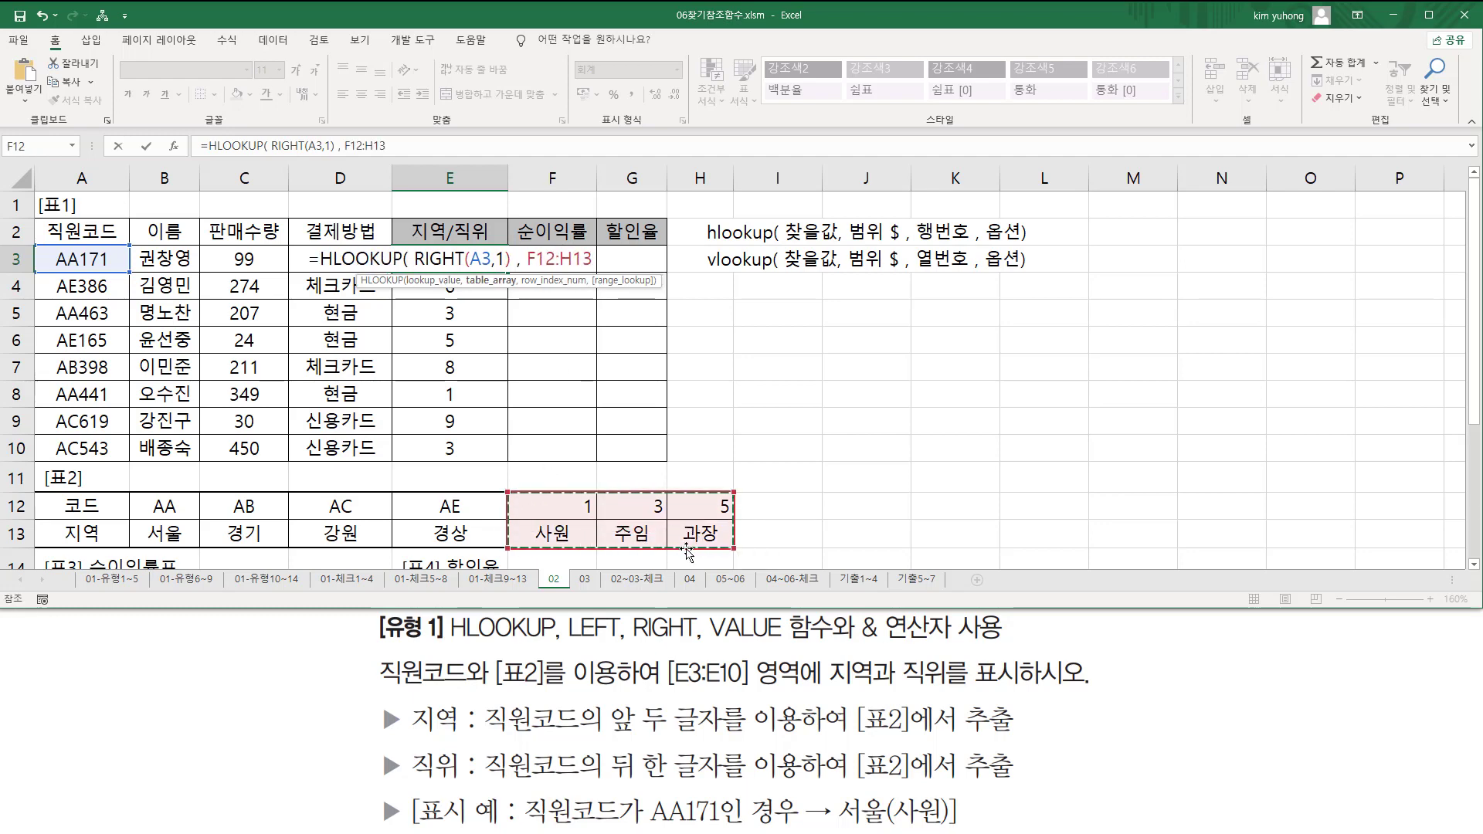
key(F4)
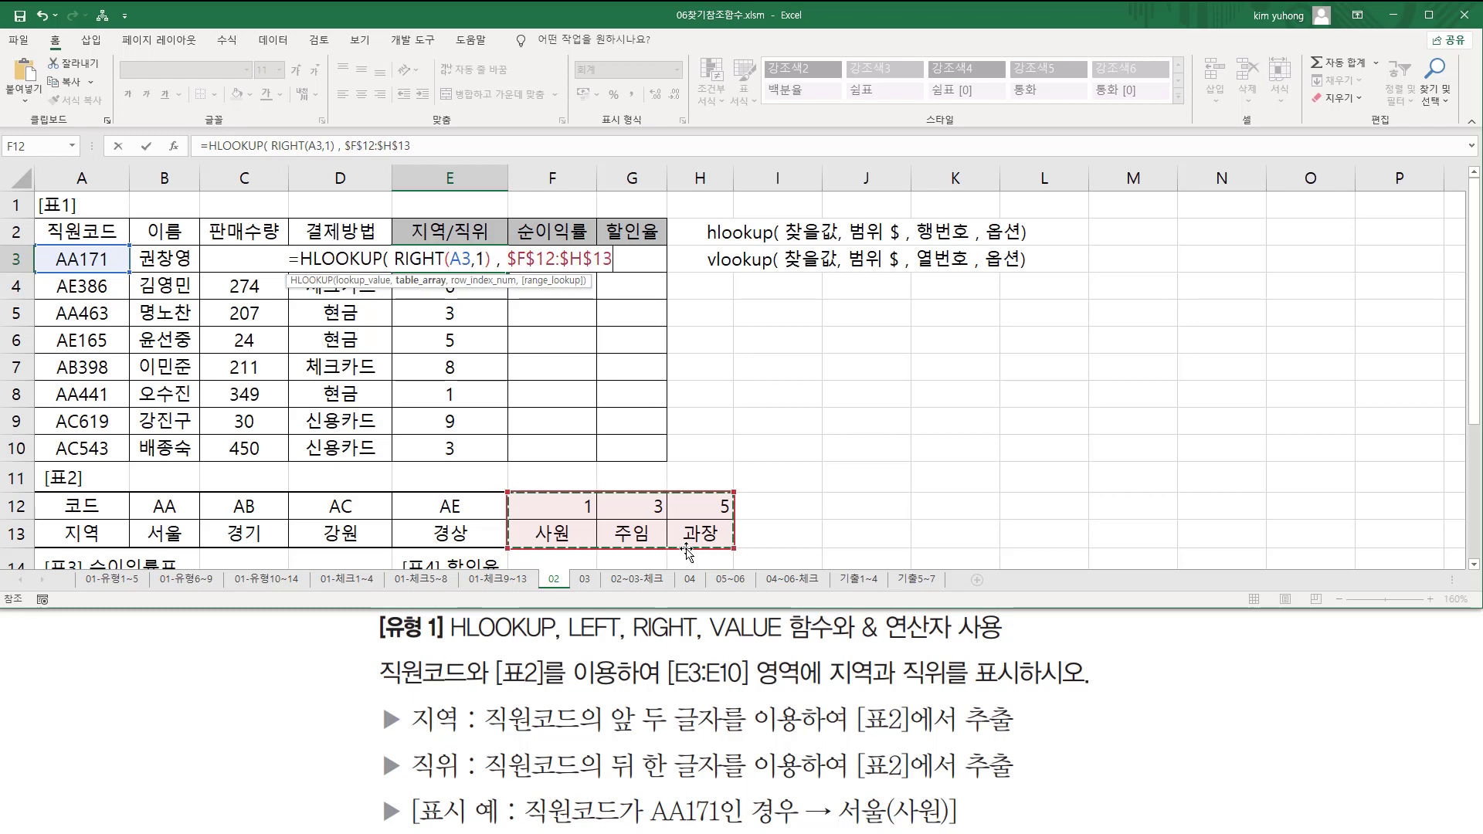
text(,)
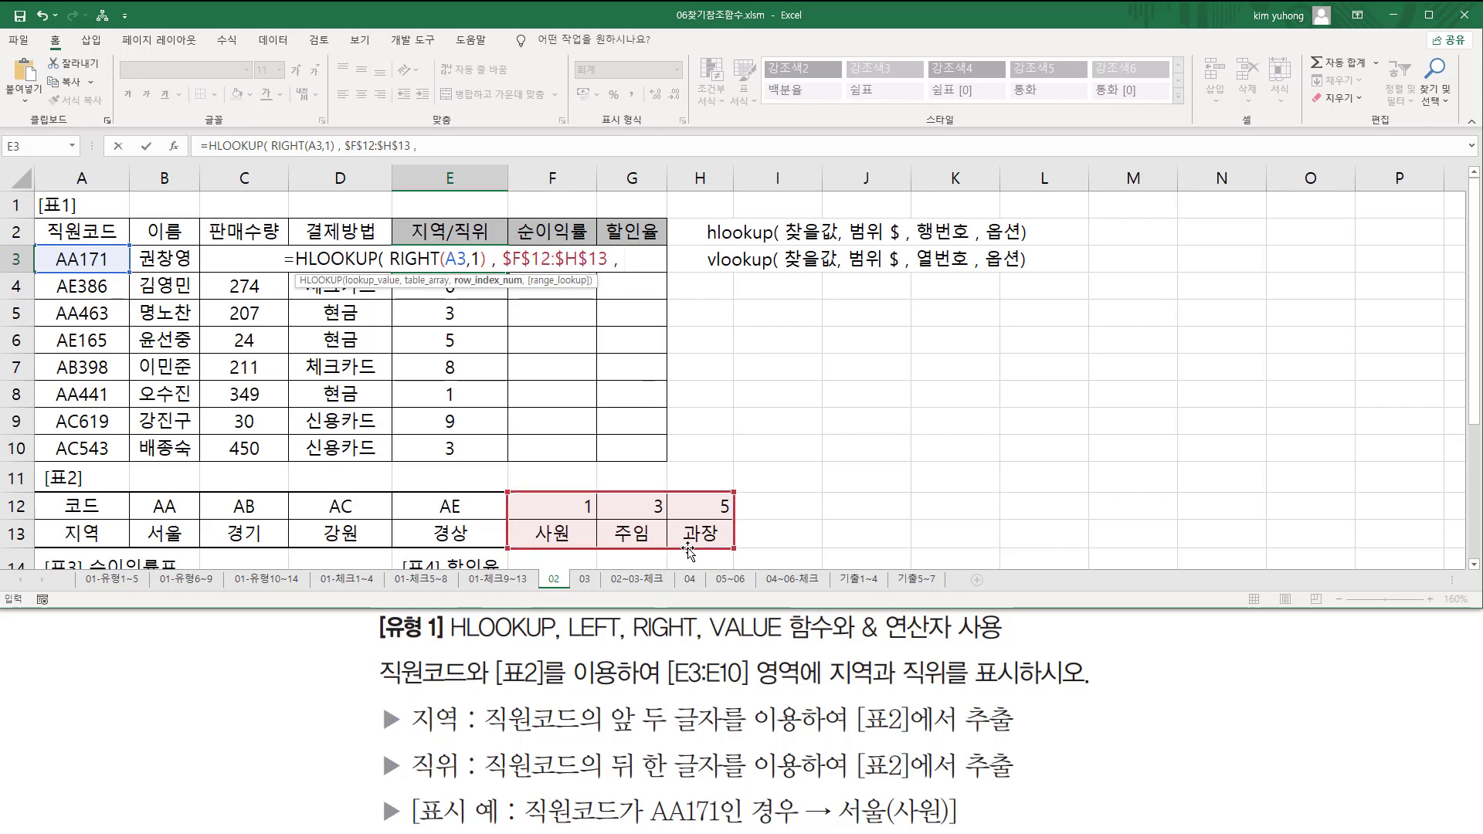
text( 2)
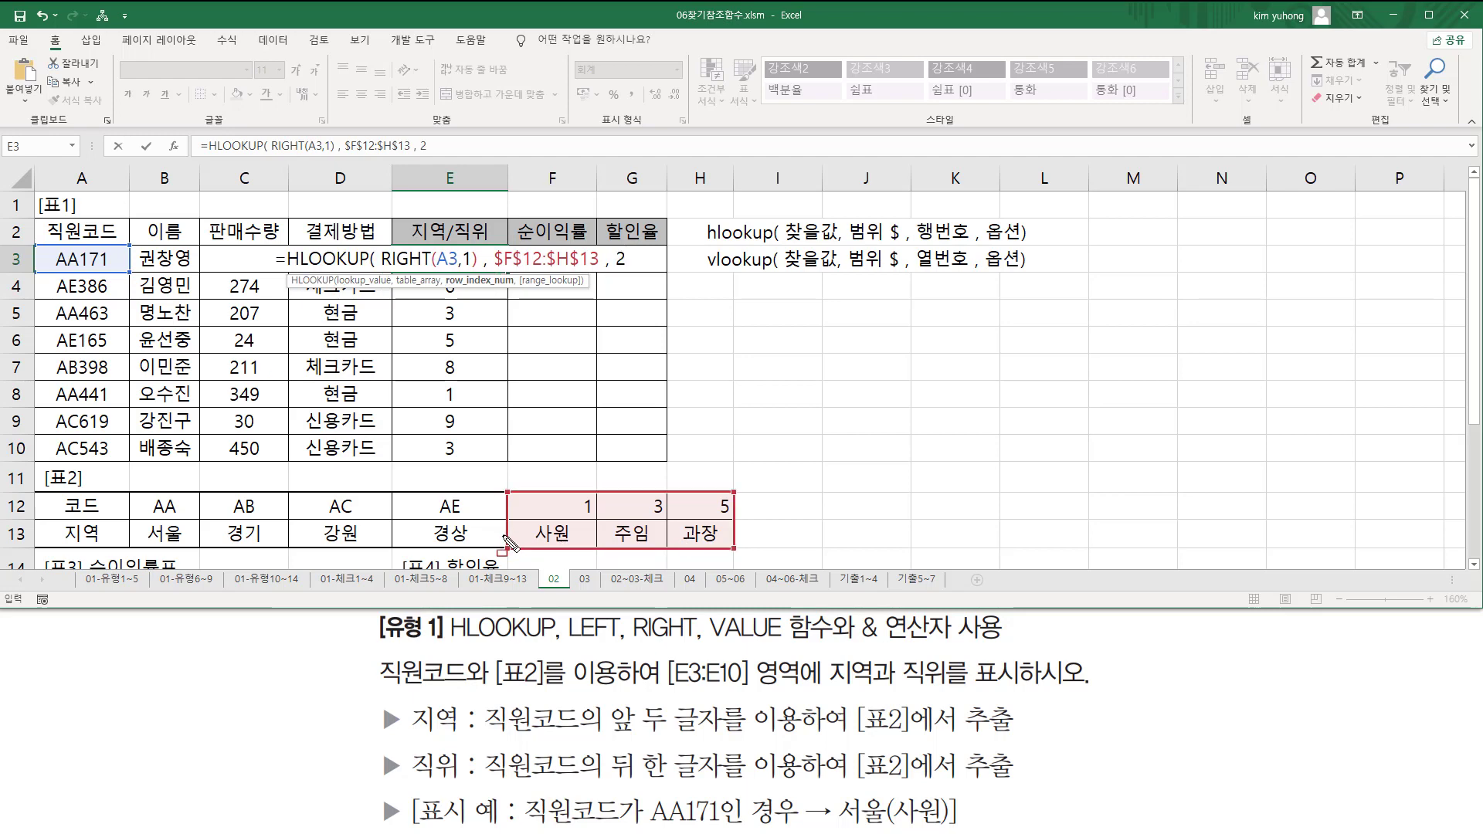
drag(504, 537, 717, 537)
key(Escape)
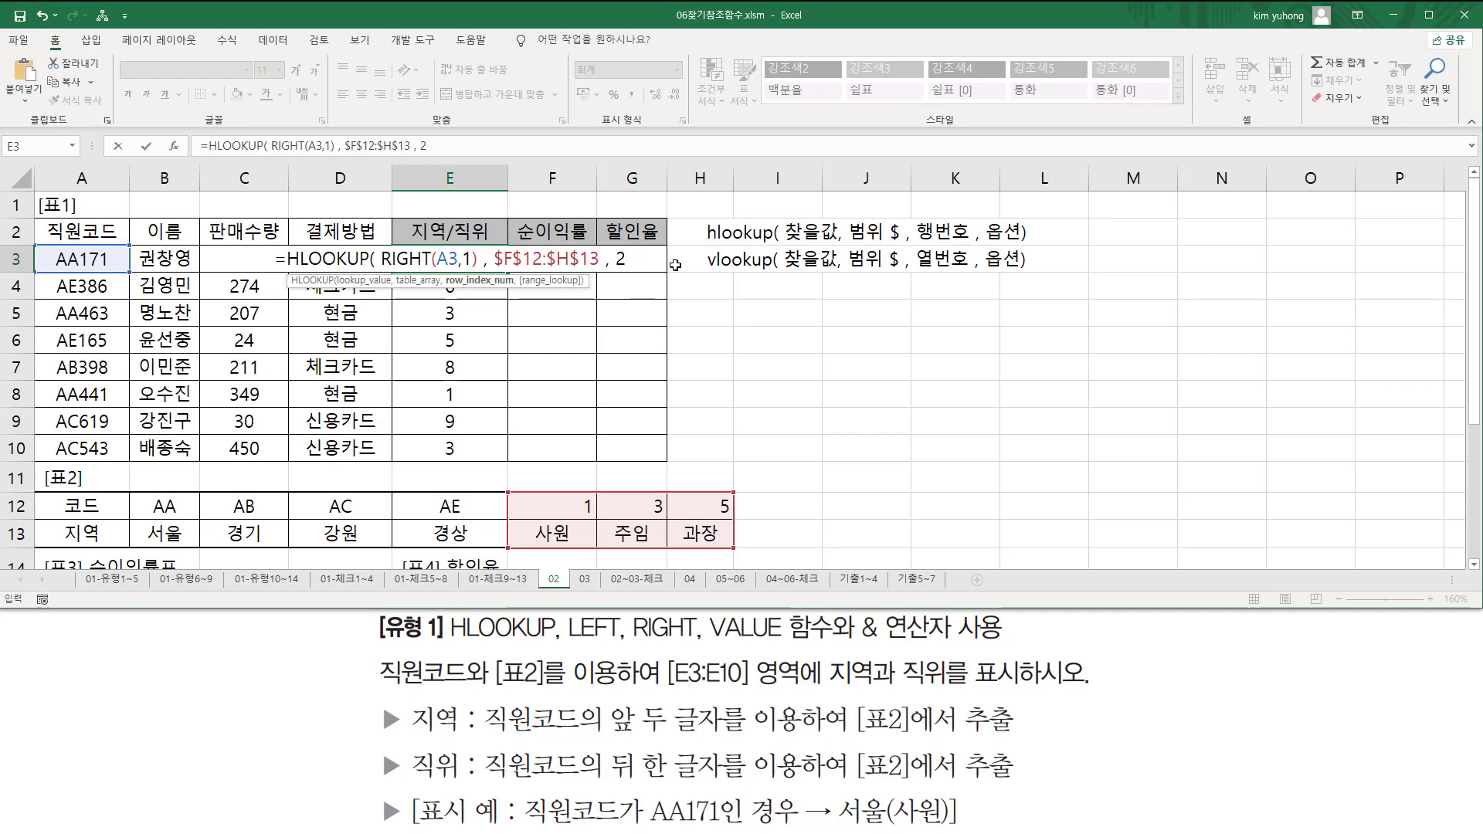
- Add and remove the match-option separator in the E3 formula while comparing the employee codes' last digits with the codes in F12:H12
text(,)
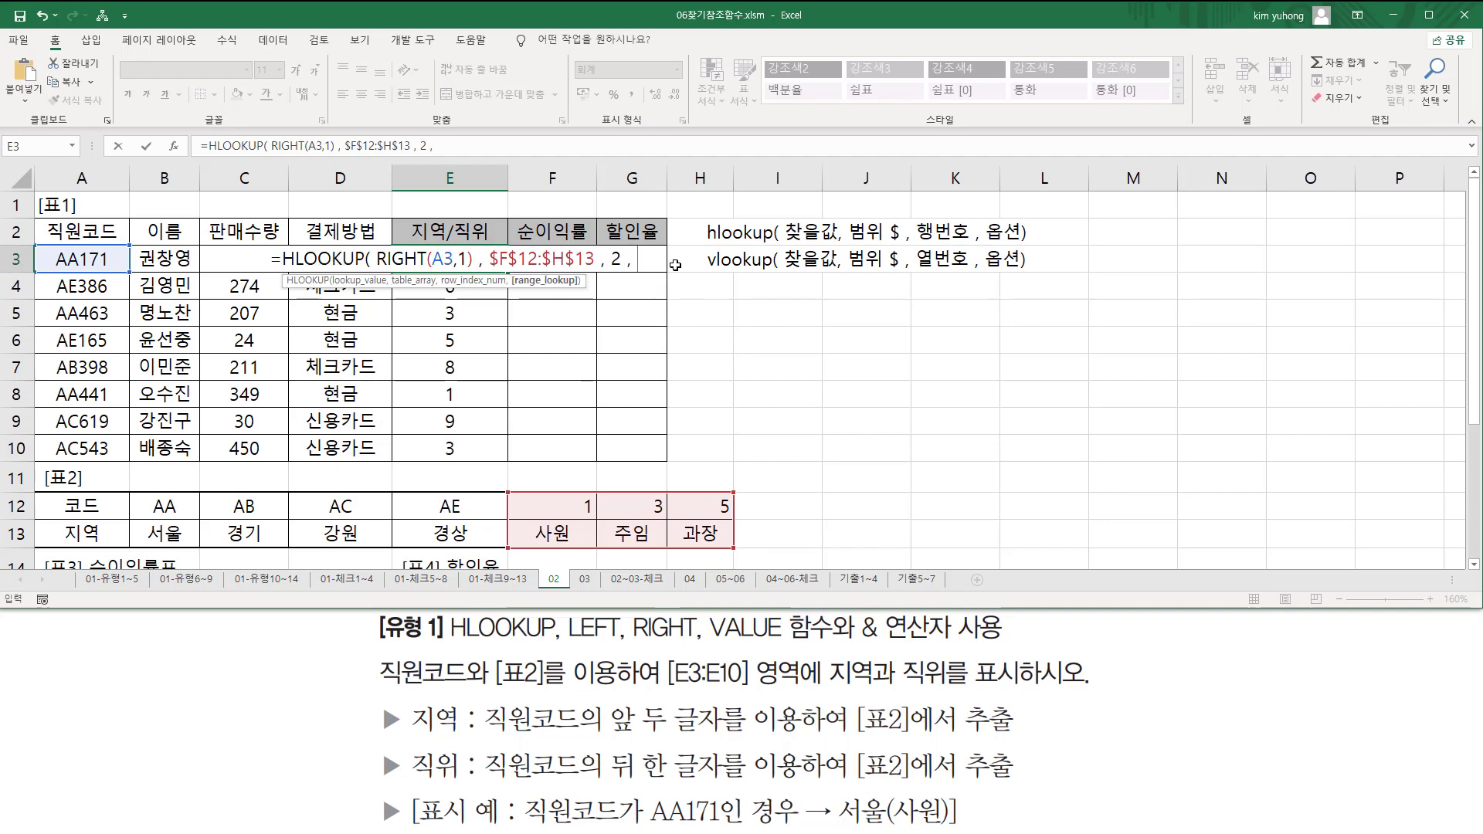
key(ctrl+2)
drag(98, 268, 107, 268)
drag(577, 514, 594, 513)
drag(89, 295, 114, 295)
drag(96, 355, 111, 377)
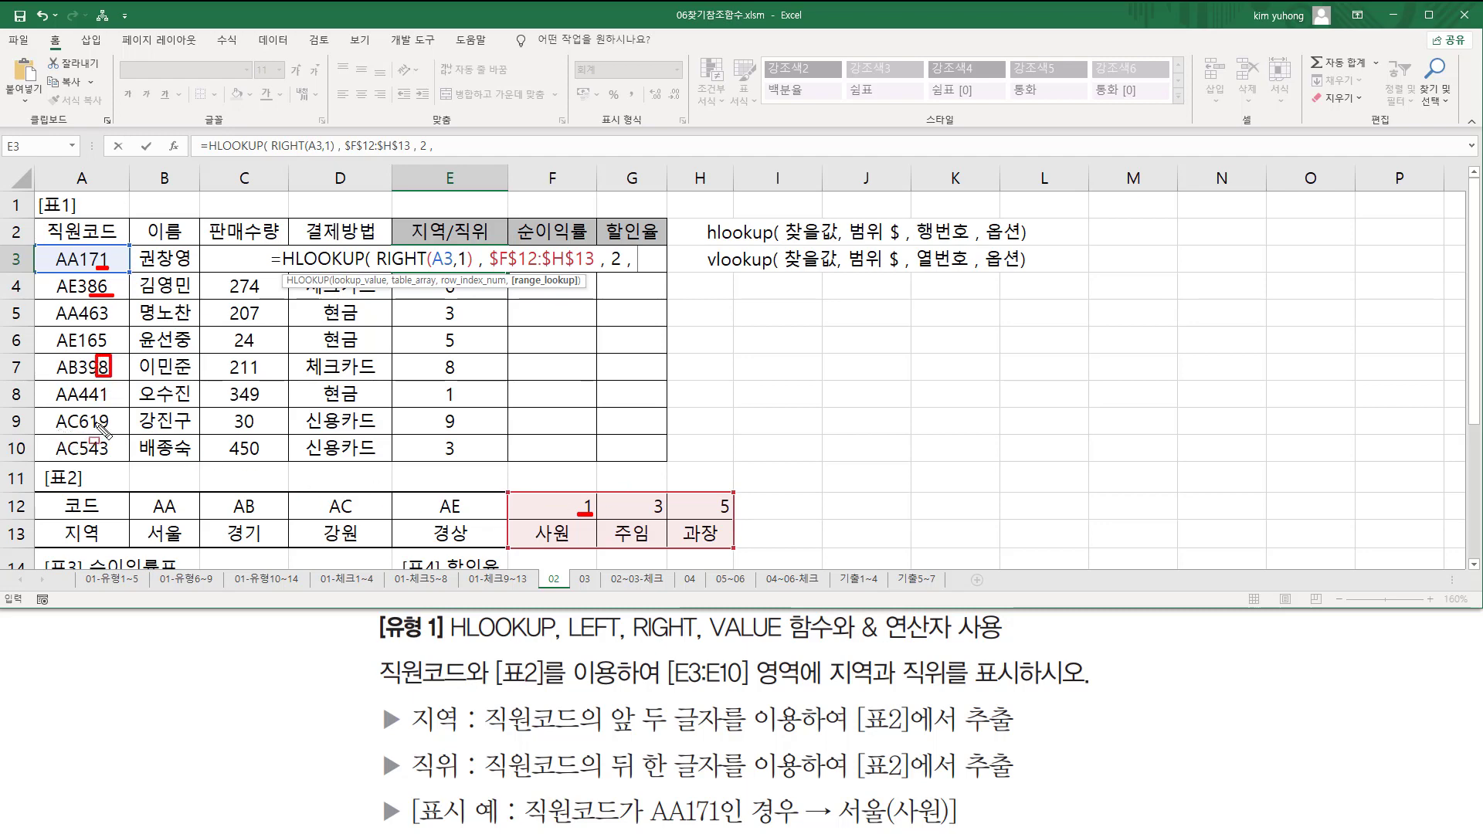
drag(98, 411, 113, 433)
key(Escape)
key(BackSpace)
key(BackSpace)
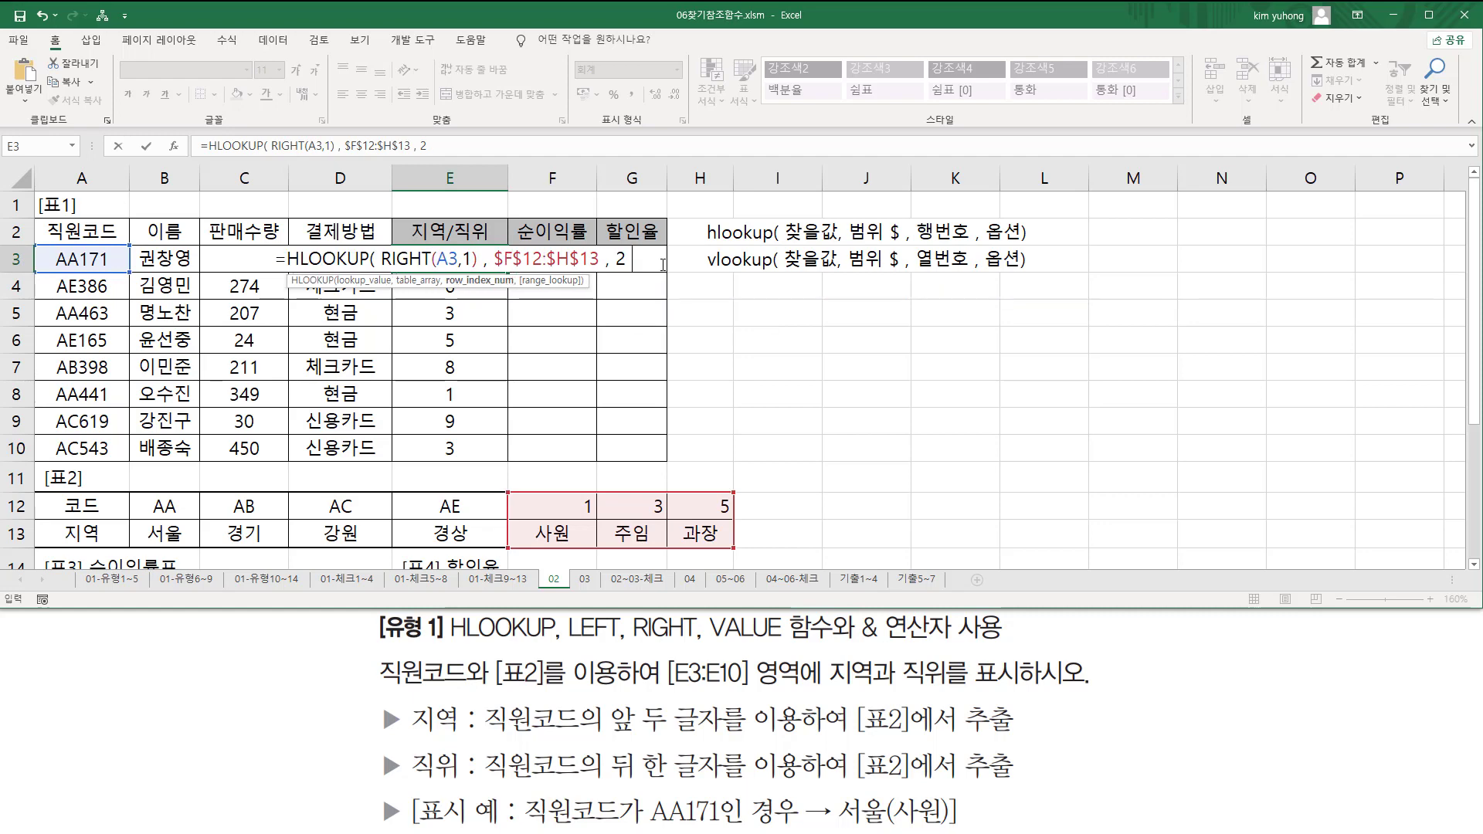
- Complete the HLOOKUP formula in E3 without a match option and fill it down to E10
text())
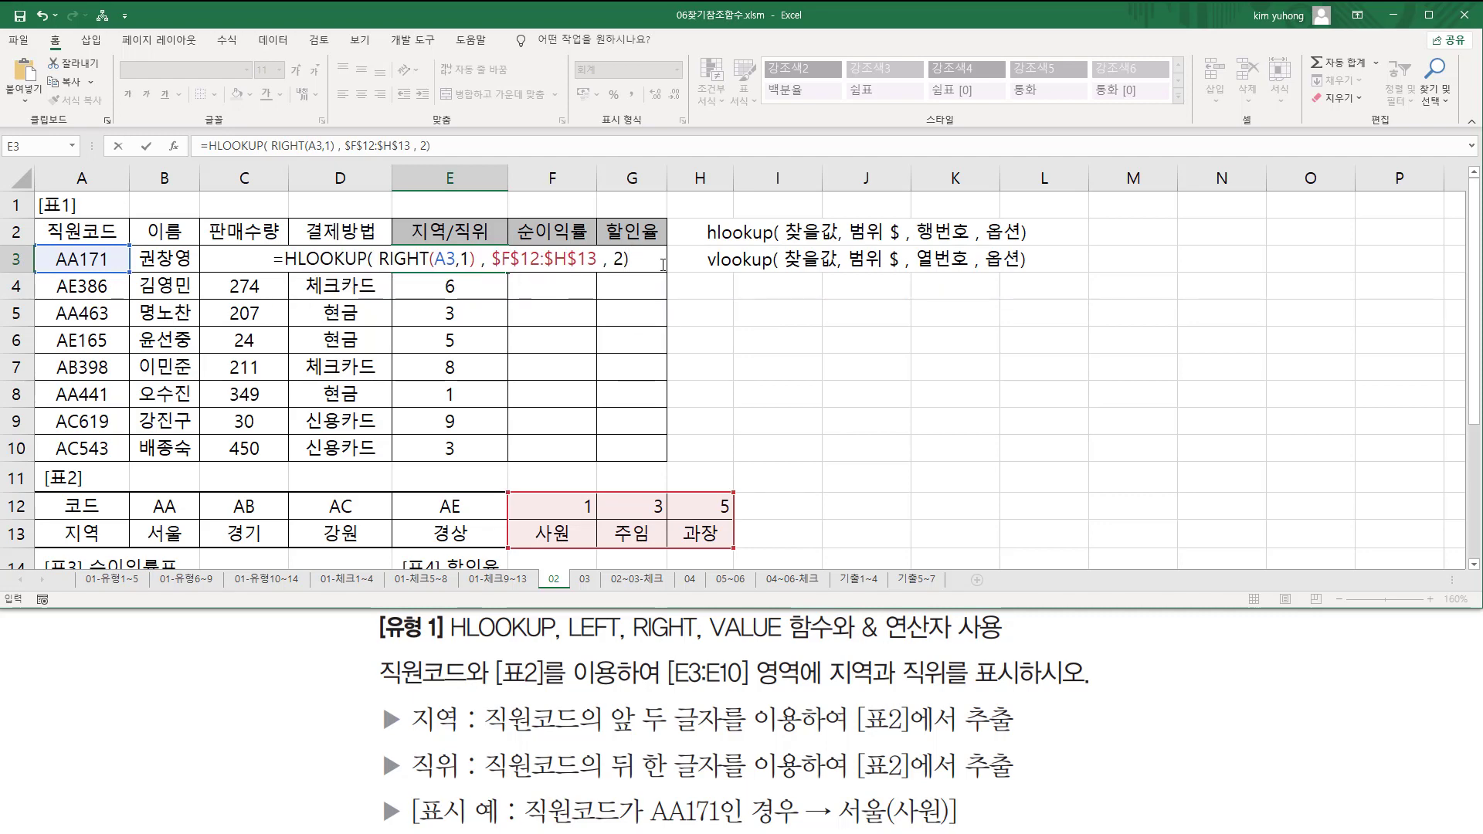
key(Return)
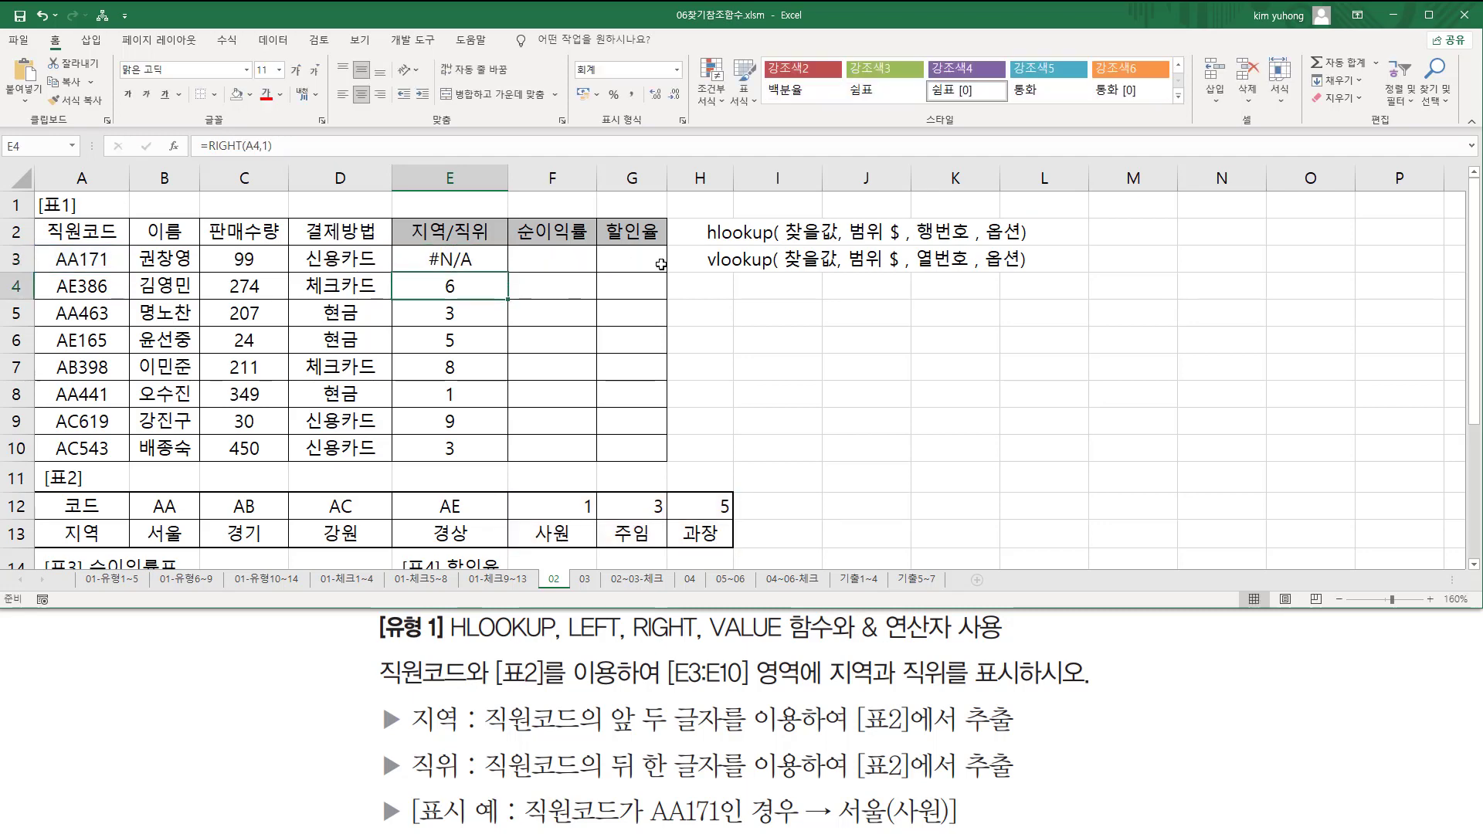
click(485, 261)
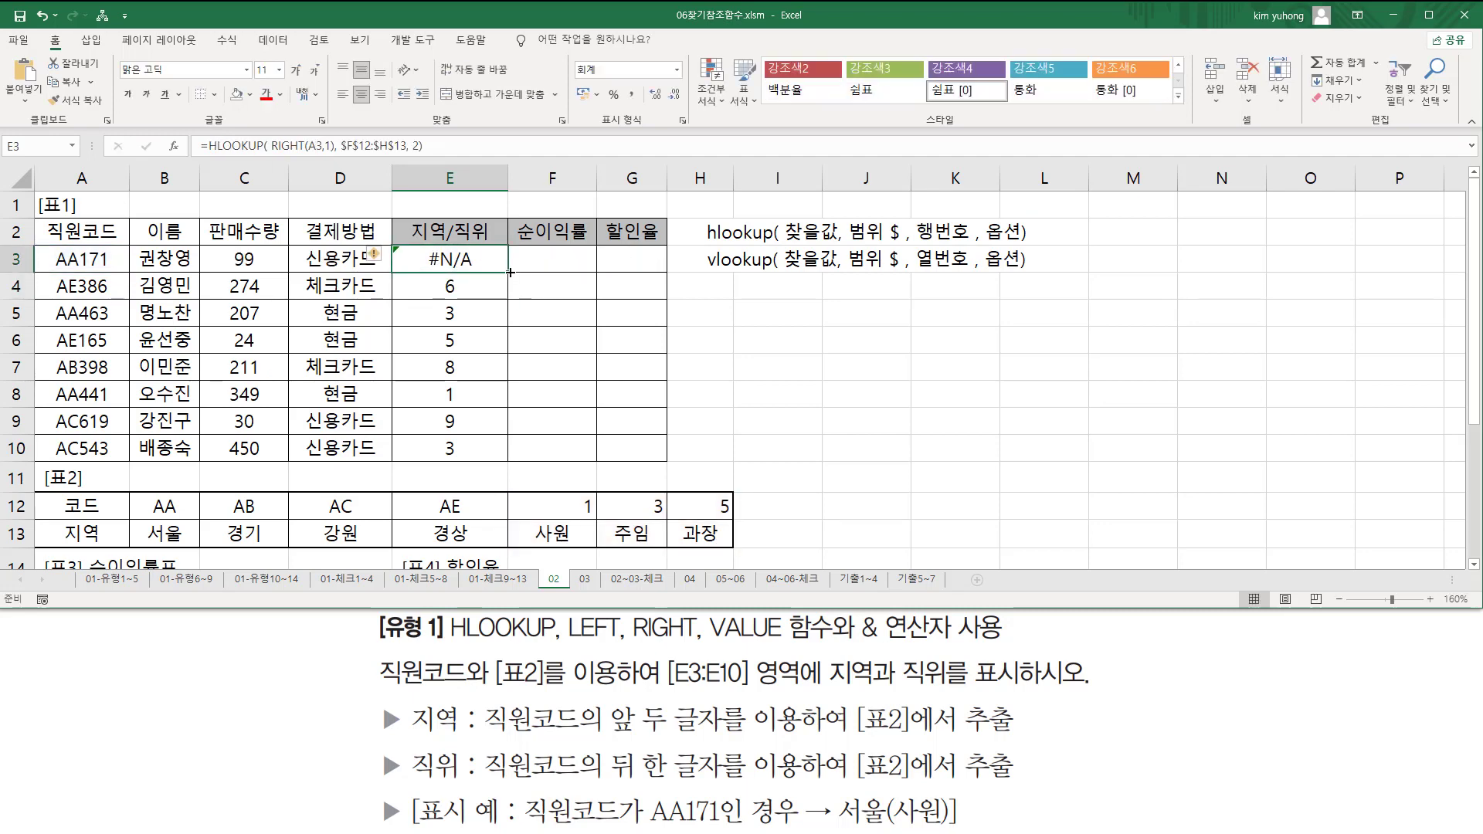
drag(510, 272, 490, 454)
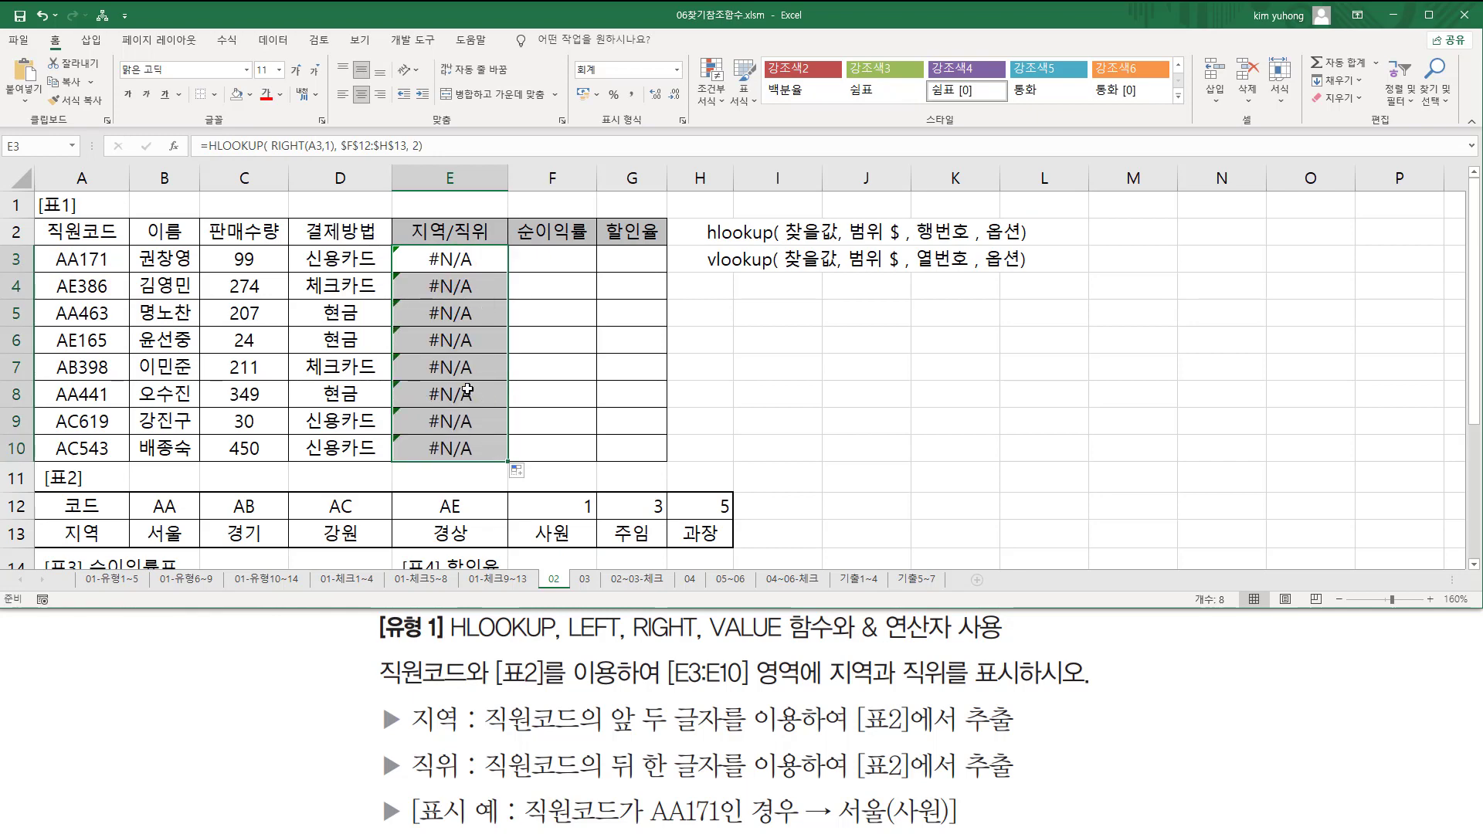
- Open the E3 formula and compare its RIGHT(A3,1) lookup value with the employee codes' last digits, the codes in F12:H12 and the VALUE requirement
double_click(468, 254)
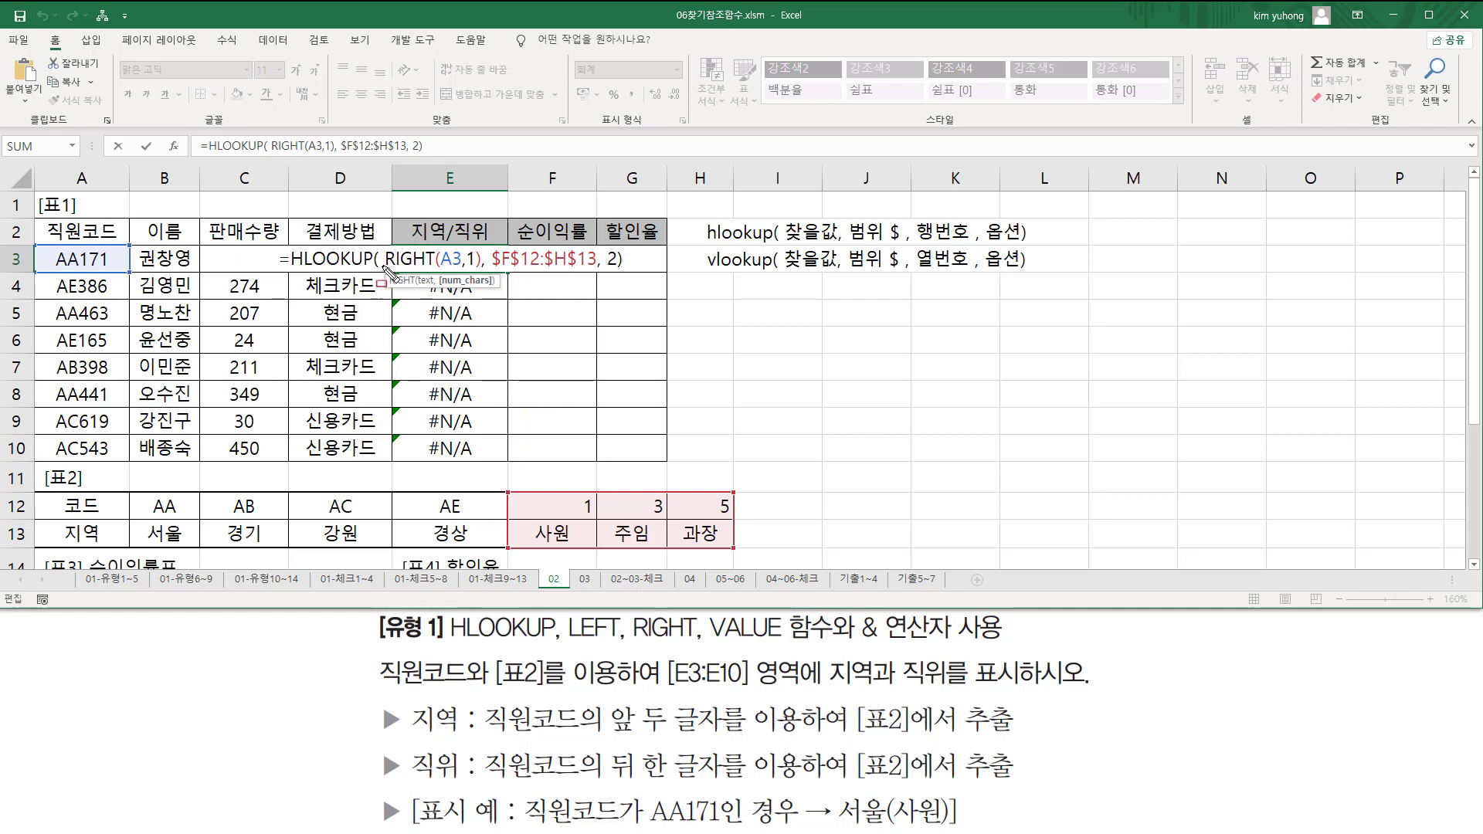
drag(381, 267, 480, 269)
drag(98, 247, 114, 462)
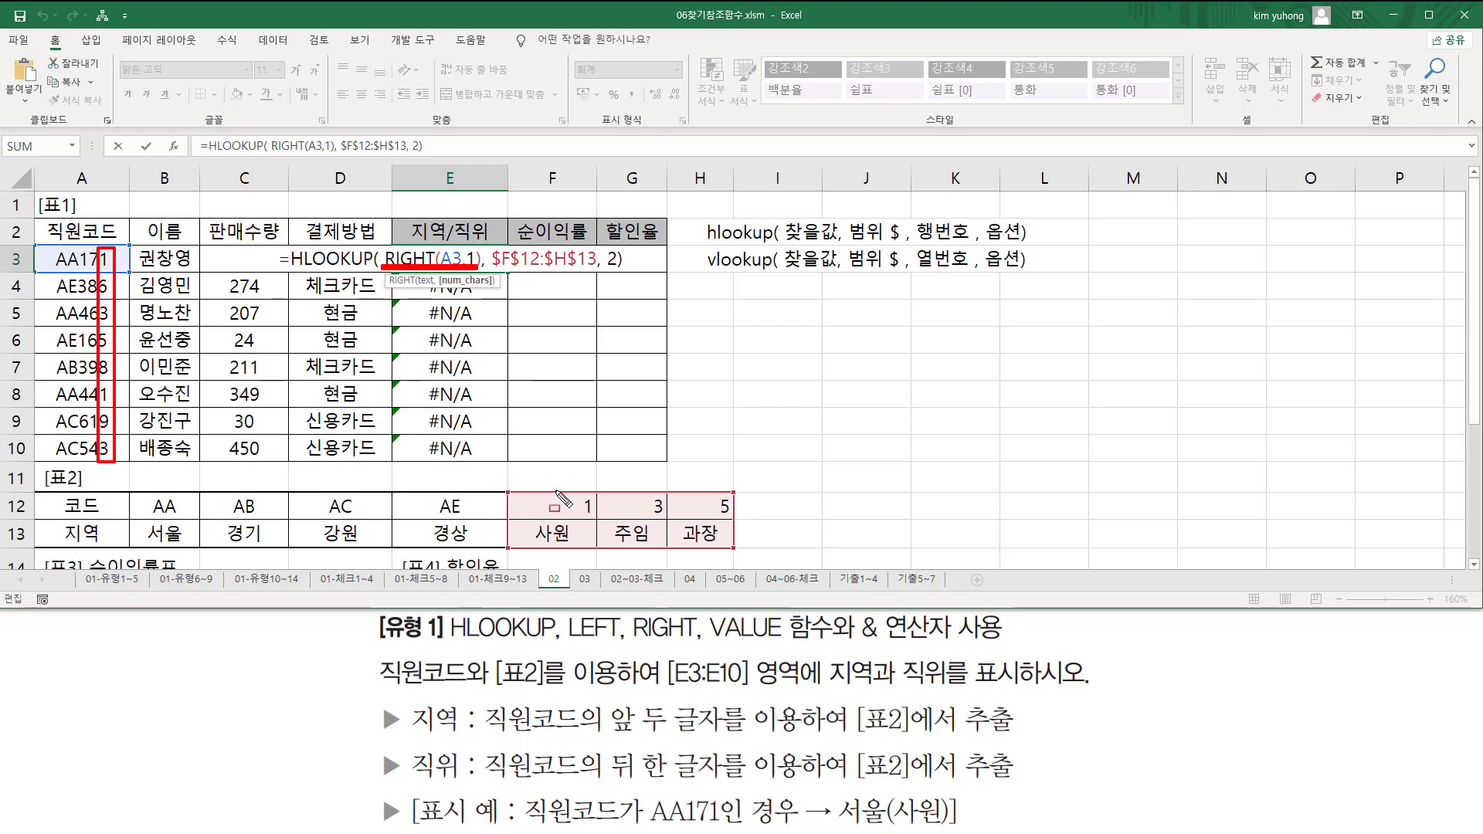
drag(553, 490, 747, 517)
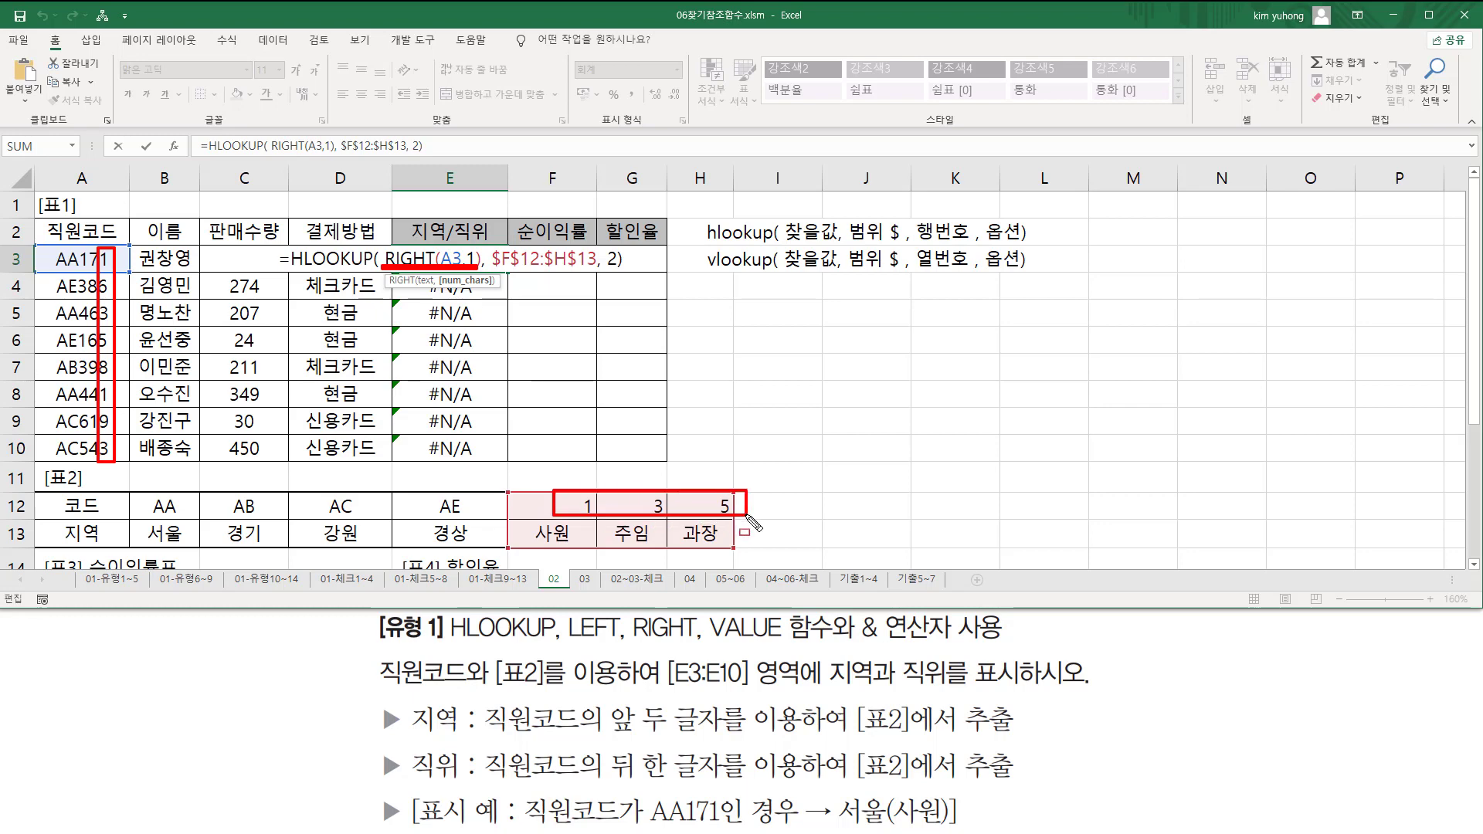
drag(705, 641, 788, 643)
mouse_move(384, 269)
mouse_down()
mouse_move(384, 239)
mouse_move(479, 275)
mouse_up()
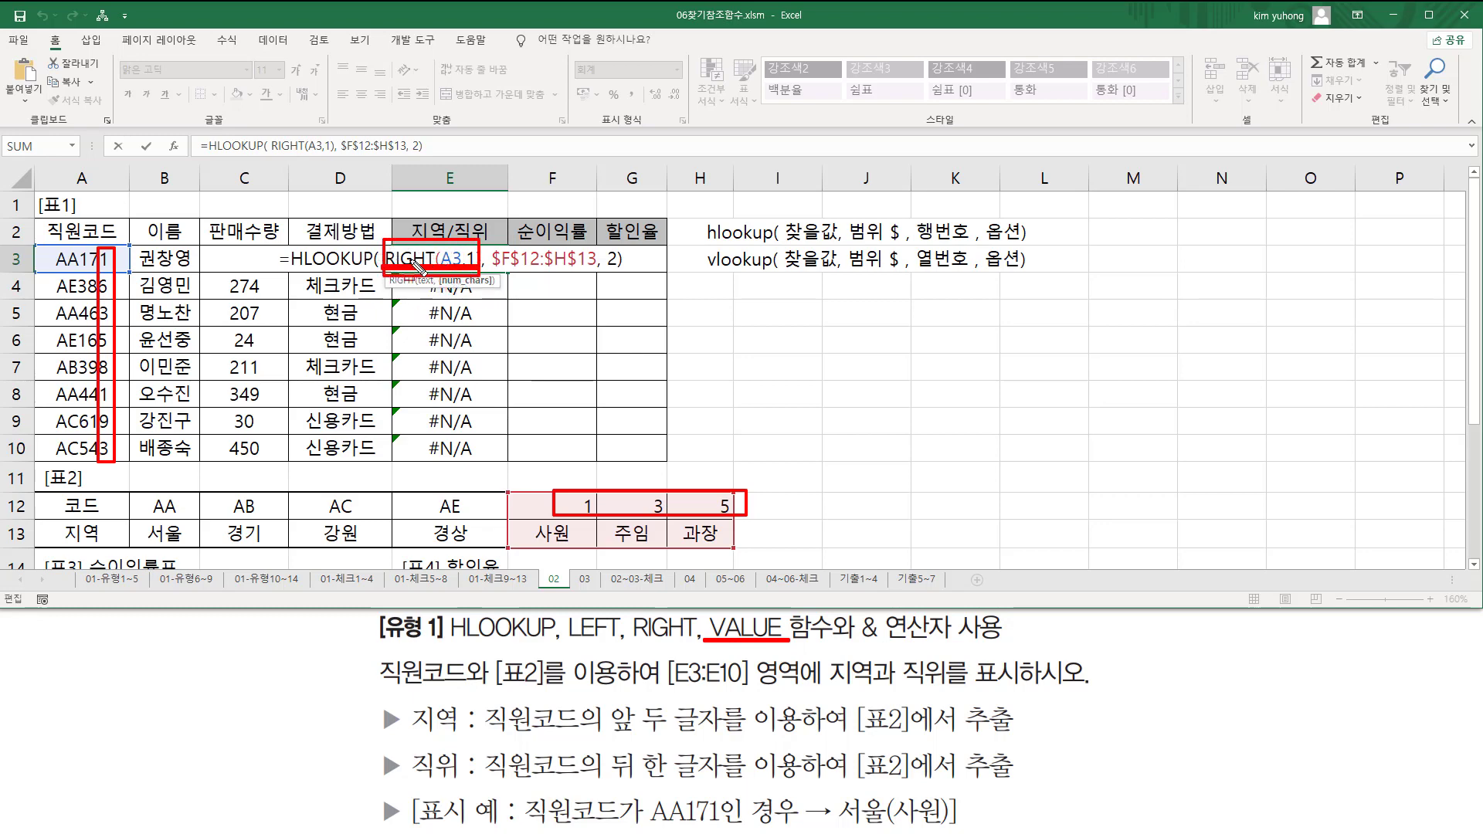
key(Escape)
- Wrap RIGHT(A3,1) in the VALUE function in E3 and fill the corrected formula down to E10
click(387, 261)
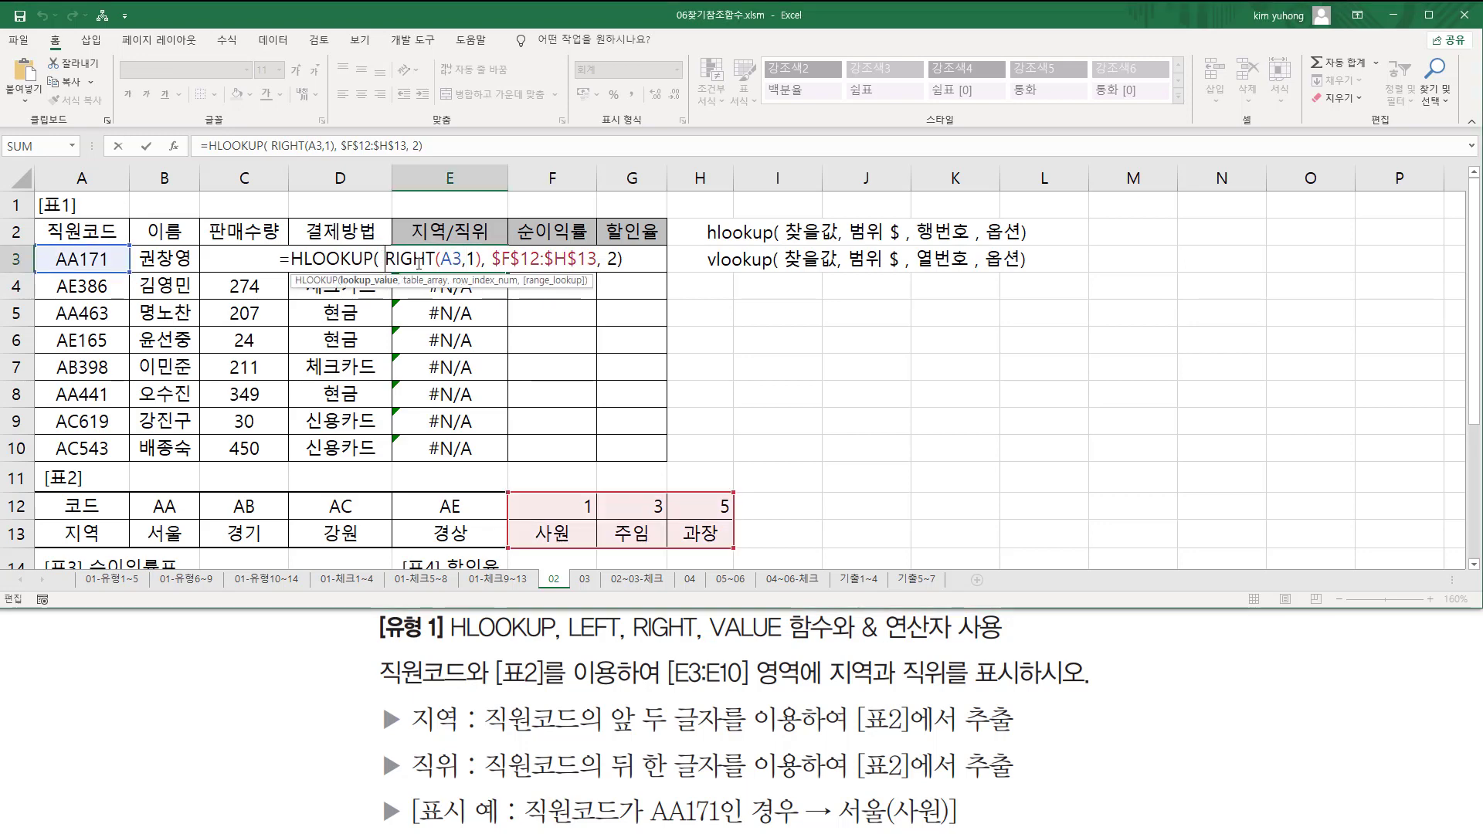
text(val)
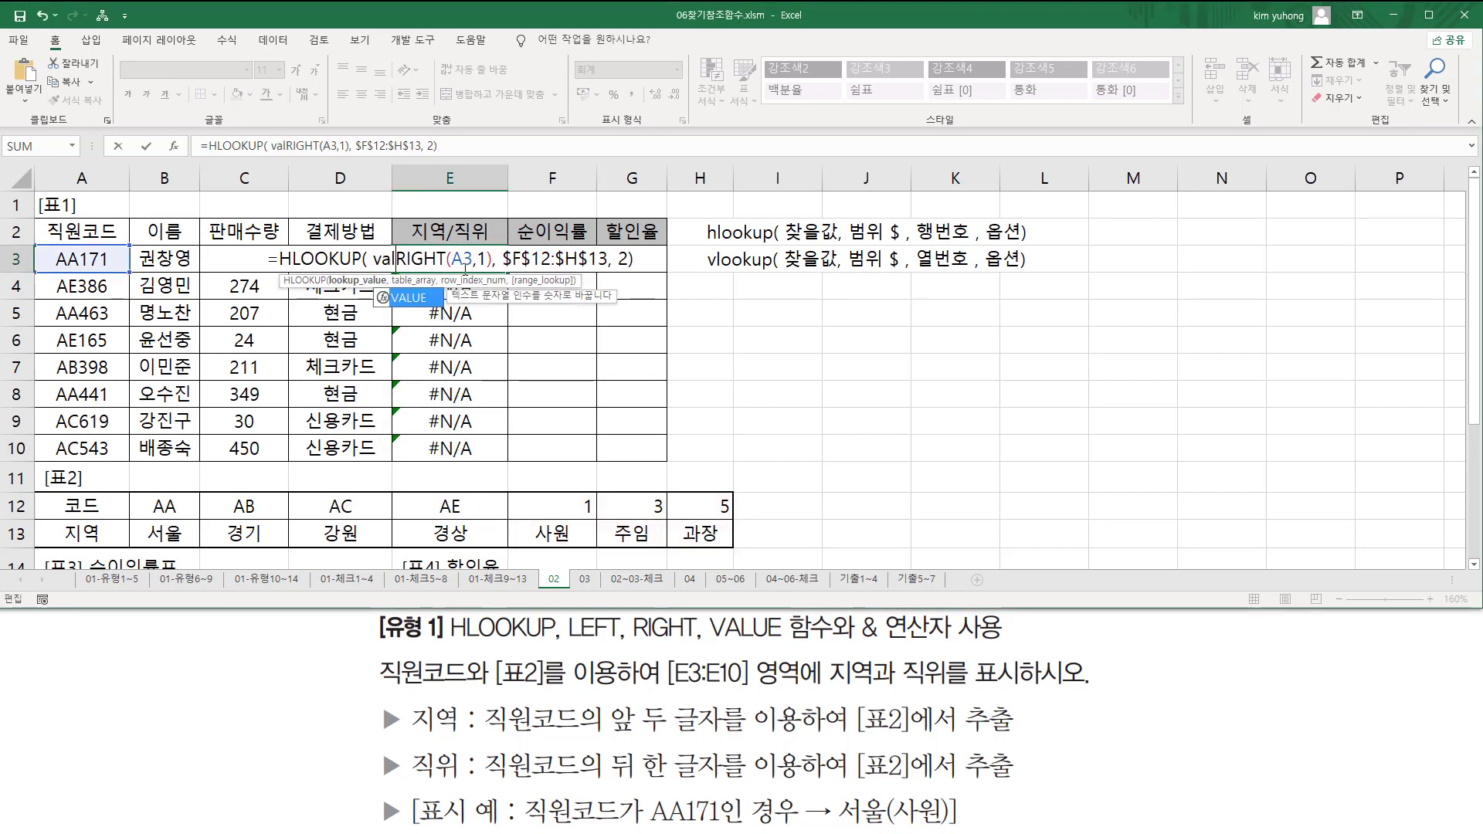
key(Tab)
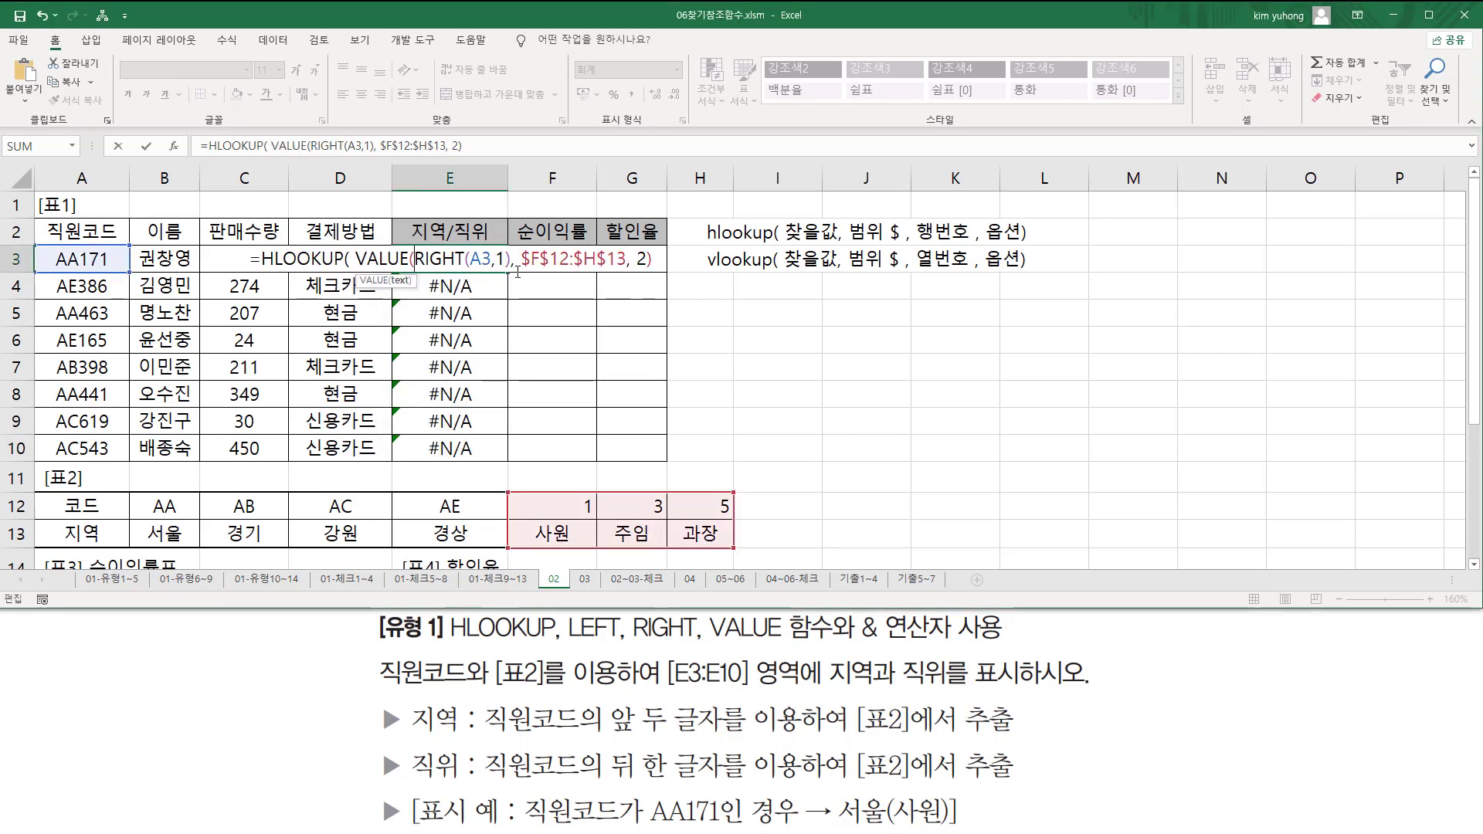
click(512, 261)
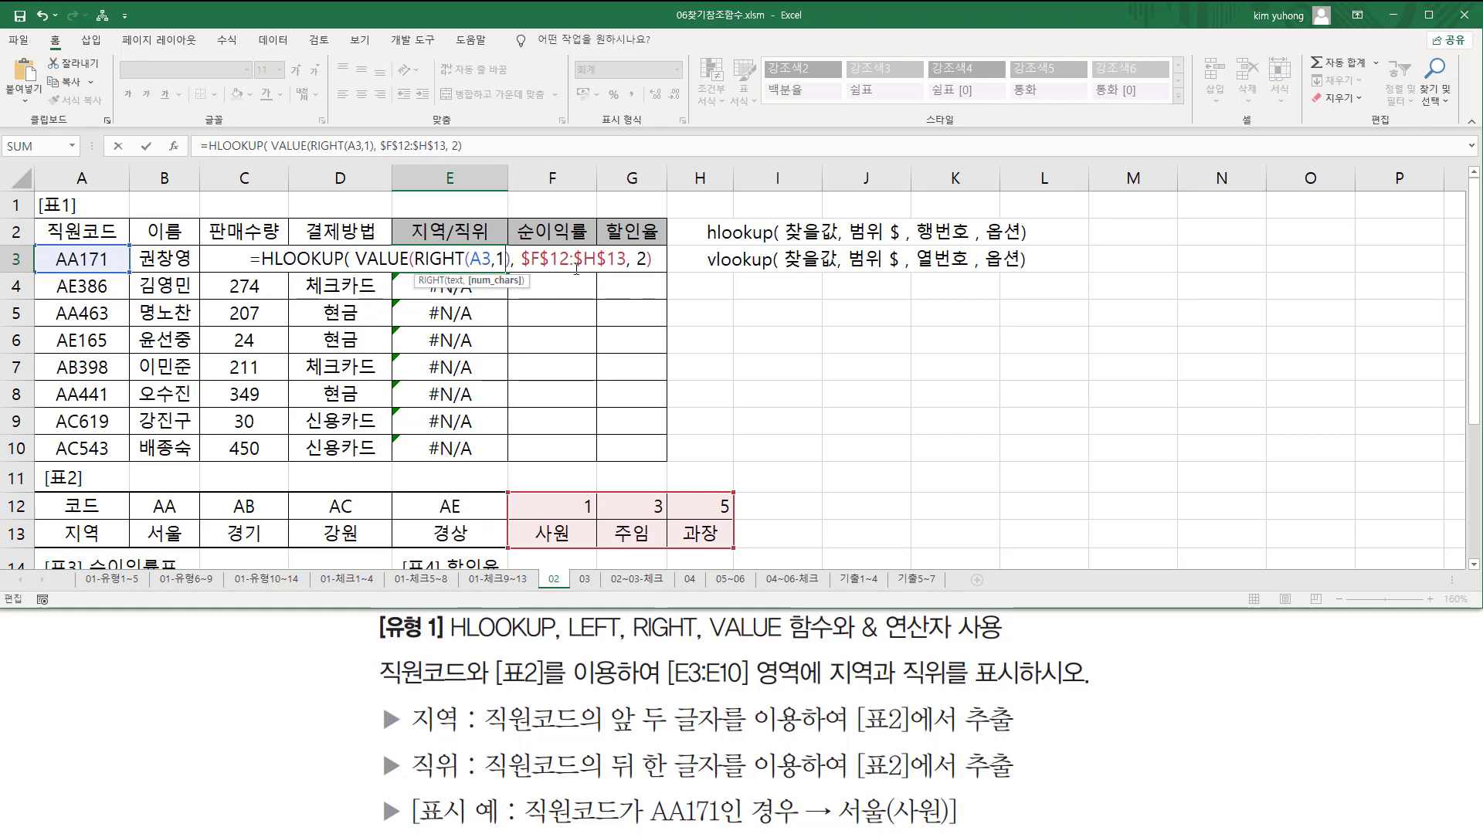
text())
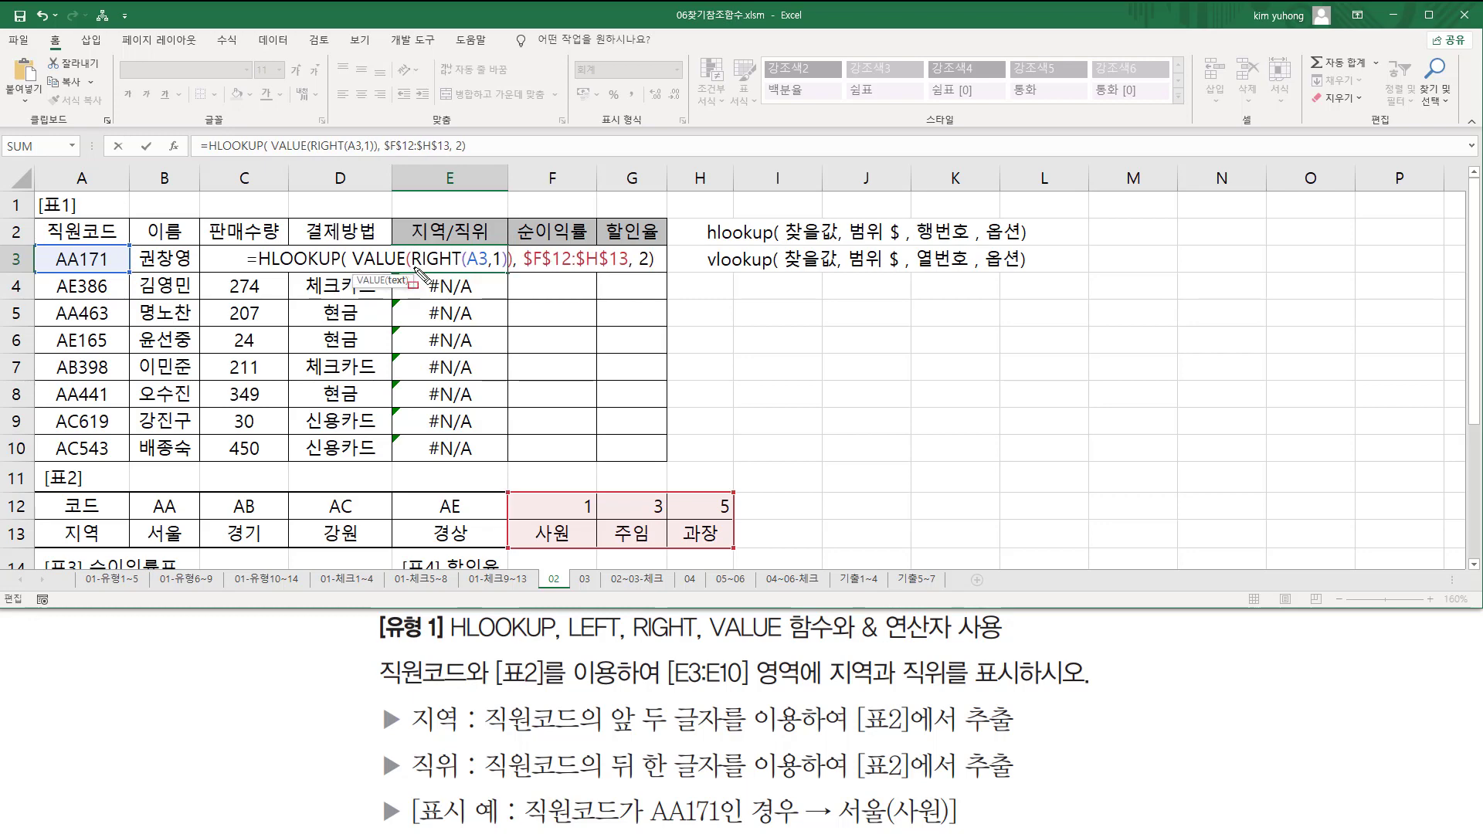
drag(412, 266, 503, 272)
mouse_move(407, 238)
mouse_down()
mouse_move(418, 267)
mouse_move(513, 288)
mouse_up()
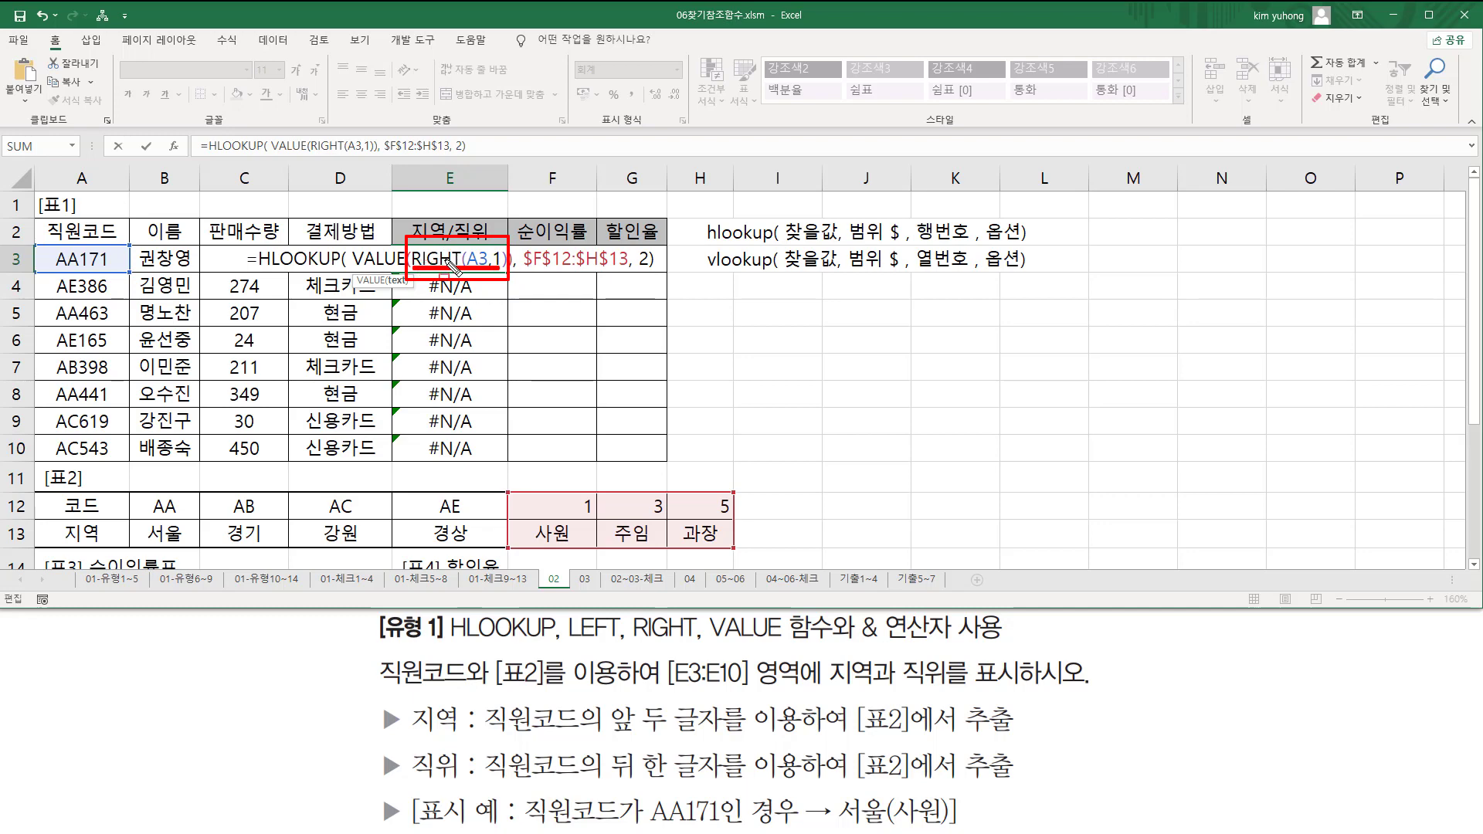
key(Escape)
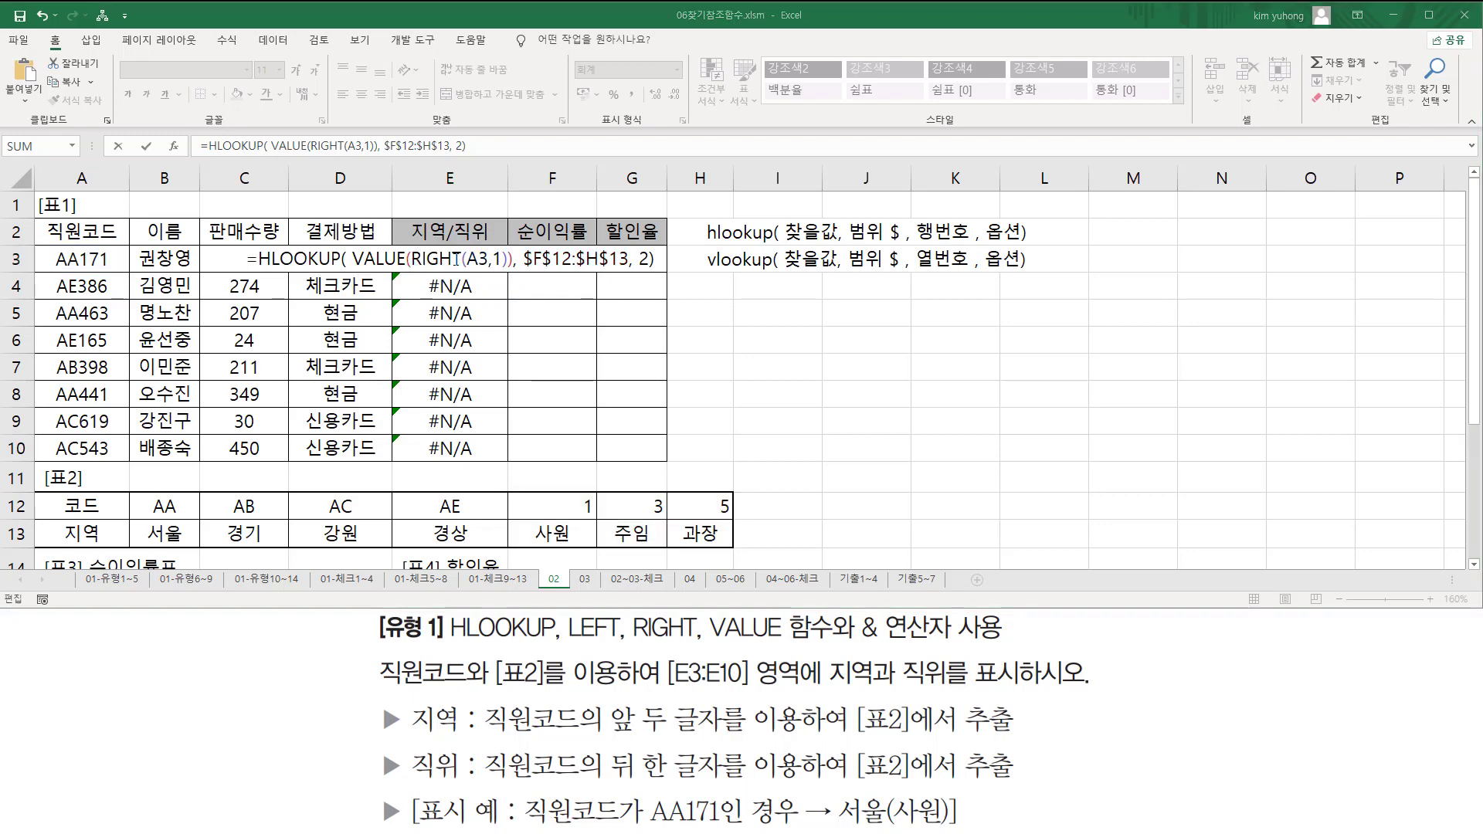
key(Return)
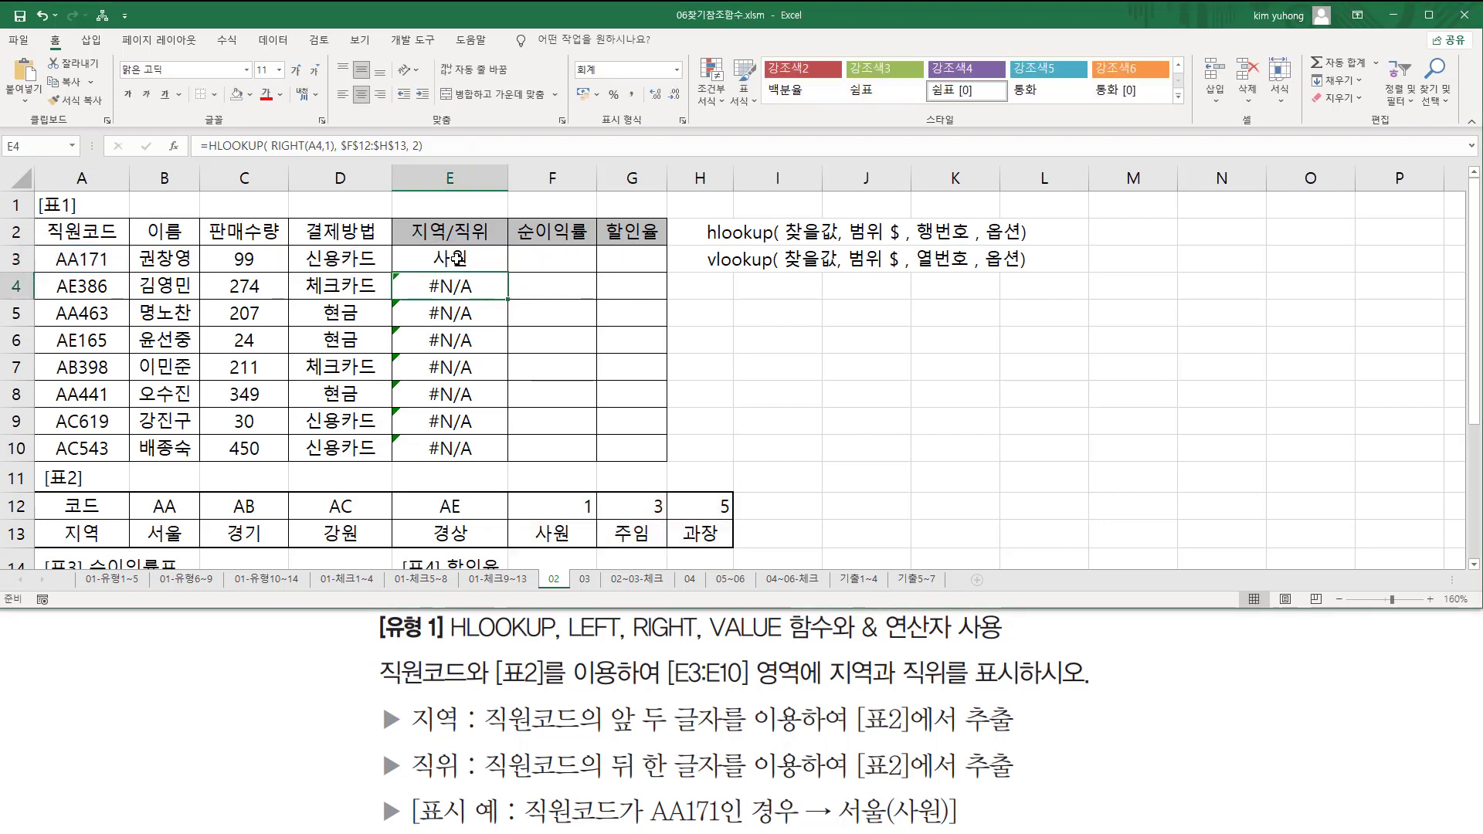
click(470, 260)
drag(509, 275, 515, 446)
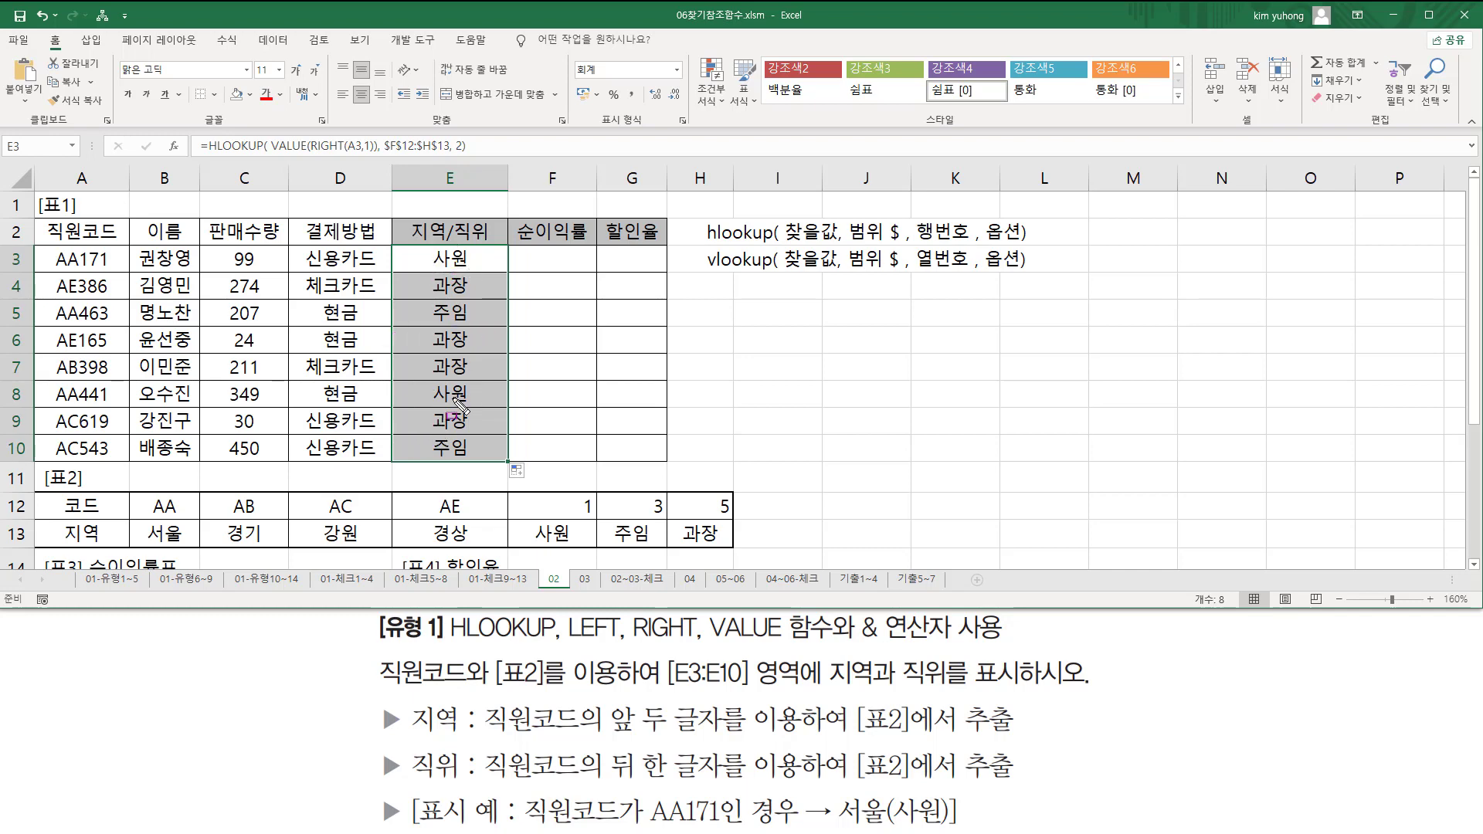
- Insert HLOOKUP( LEFT(A3,2), $B$12:$E$13, 2, FALSE ) and an & before the position lookup in E3, following the display example
drag(840, 827, 879, 826)
drag(902, 826, 930, 826)
mouse_move(887, 790)
mouse_down()
mouse_move(896, 830)
mouse_move(952, 831)
mouse_up()
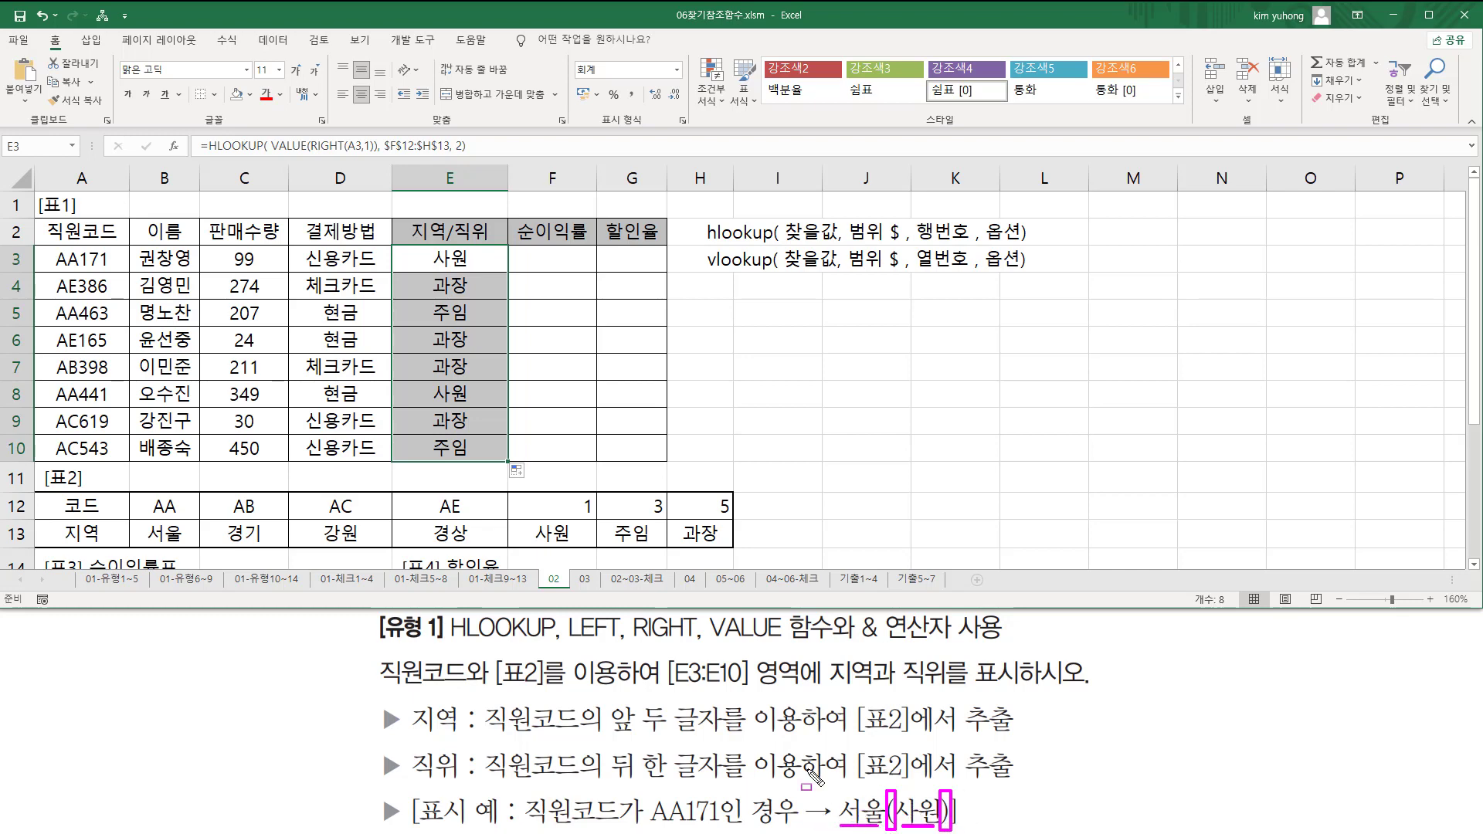
key(Escape)
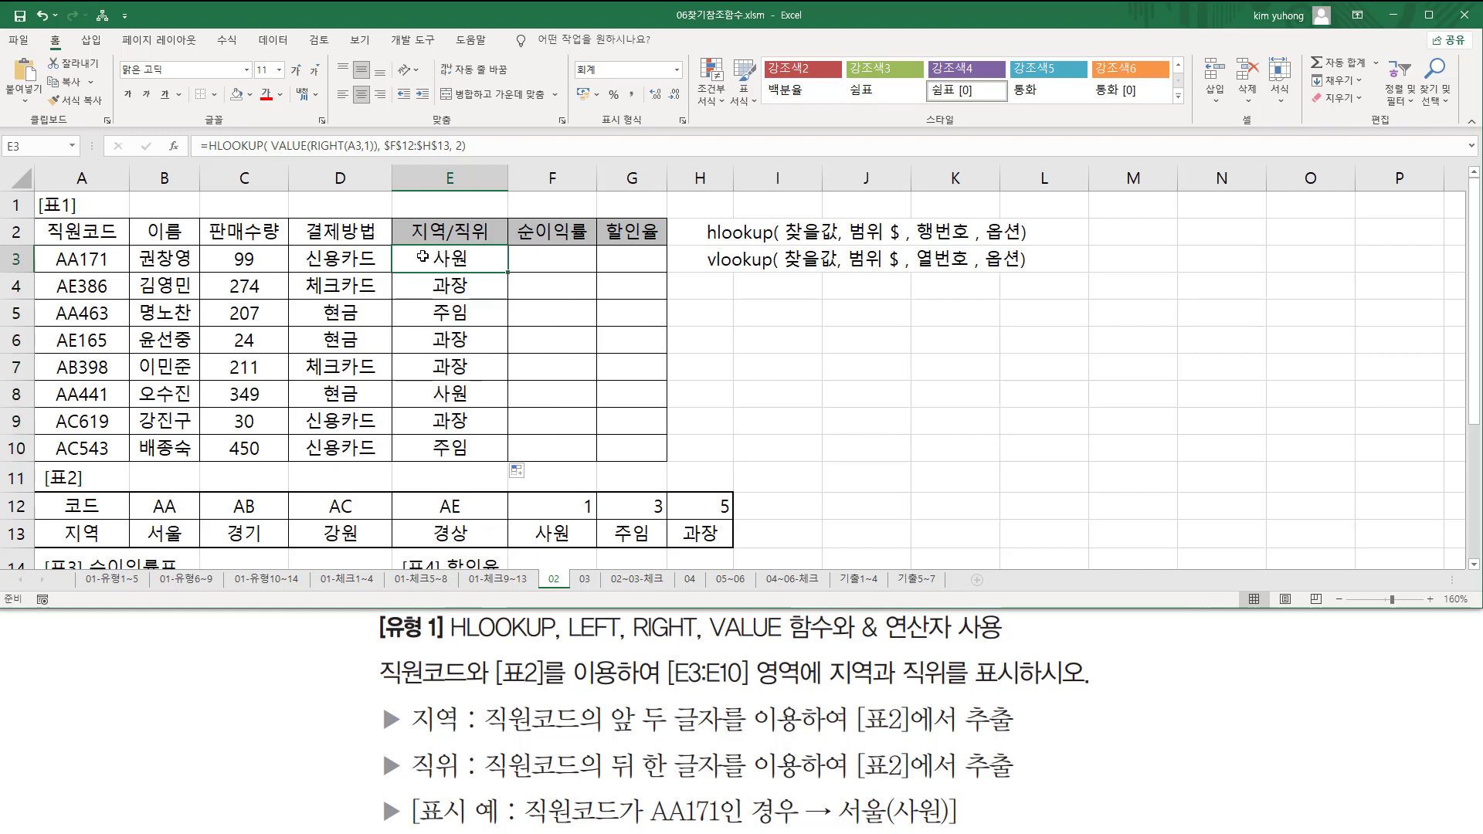
double_click(413, 259)
click(261, 259)
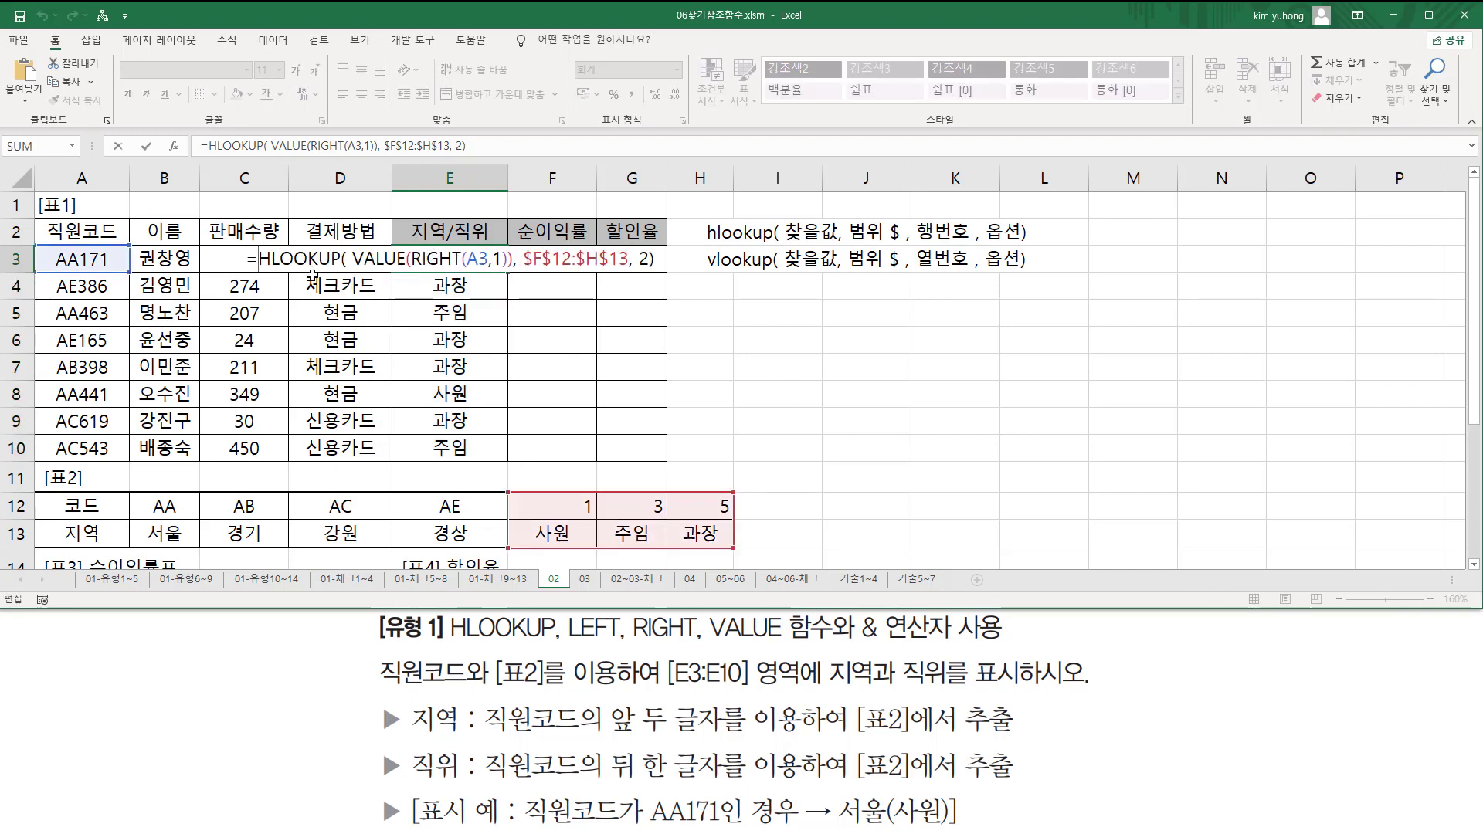
text(HLOOKUP( LEFT(A3,2), $B$12:$E$13, 2, FALSE ))
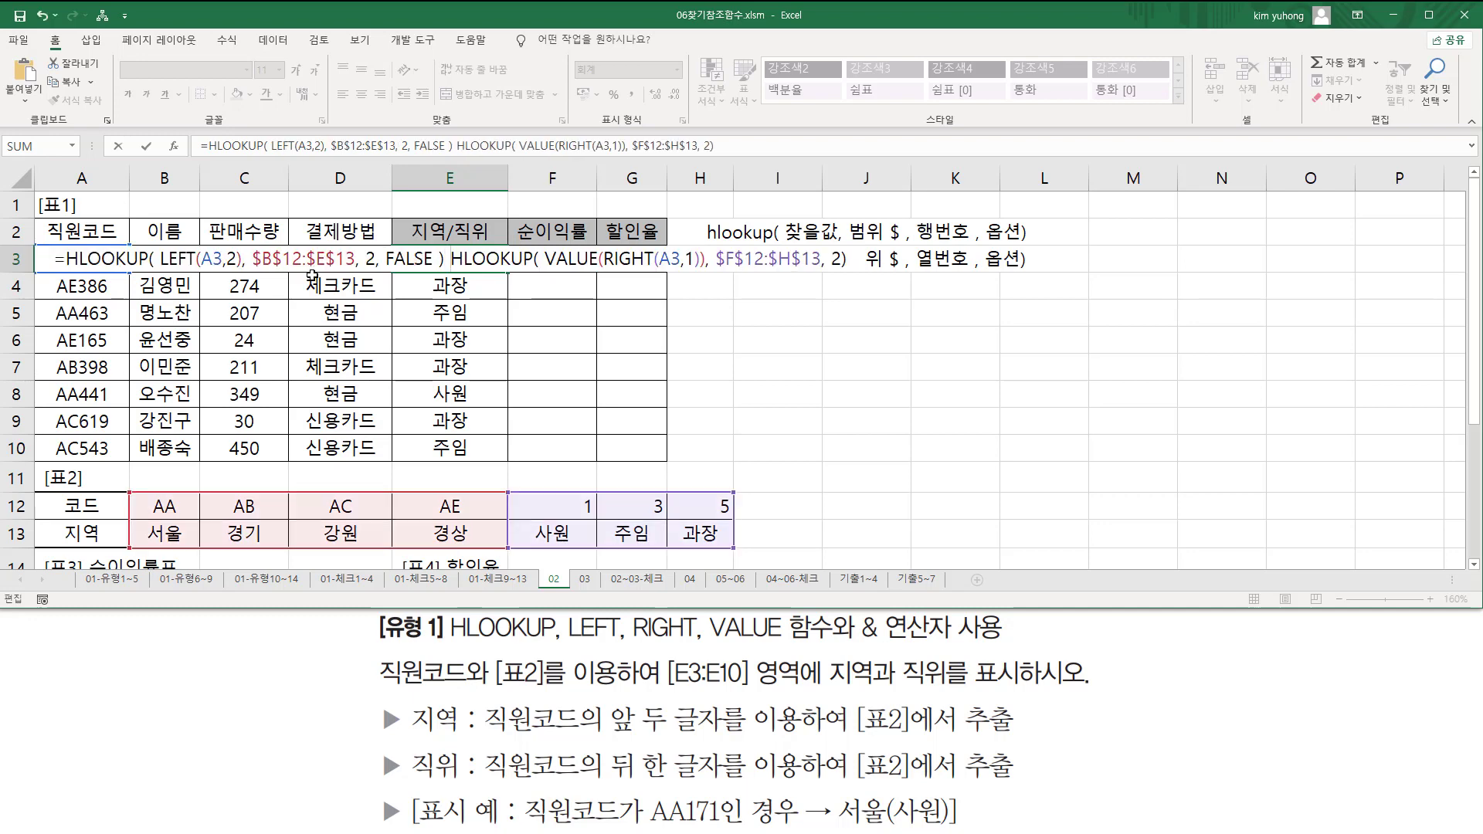
text(&)
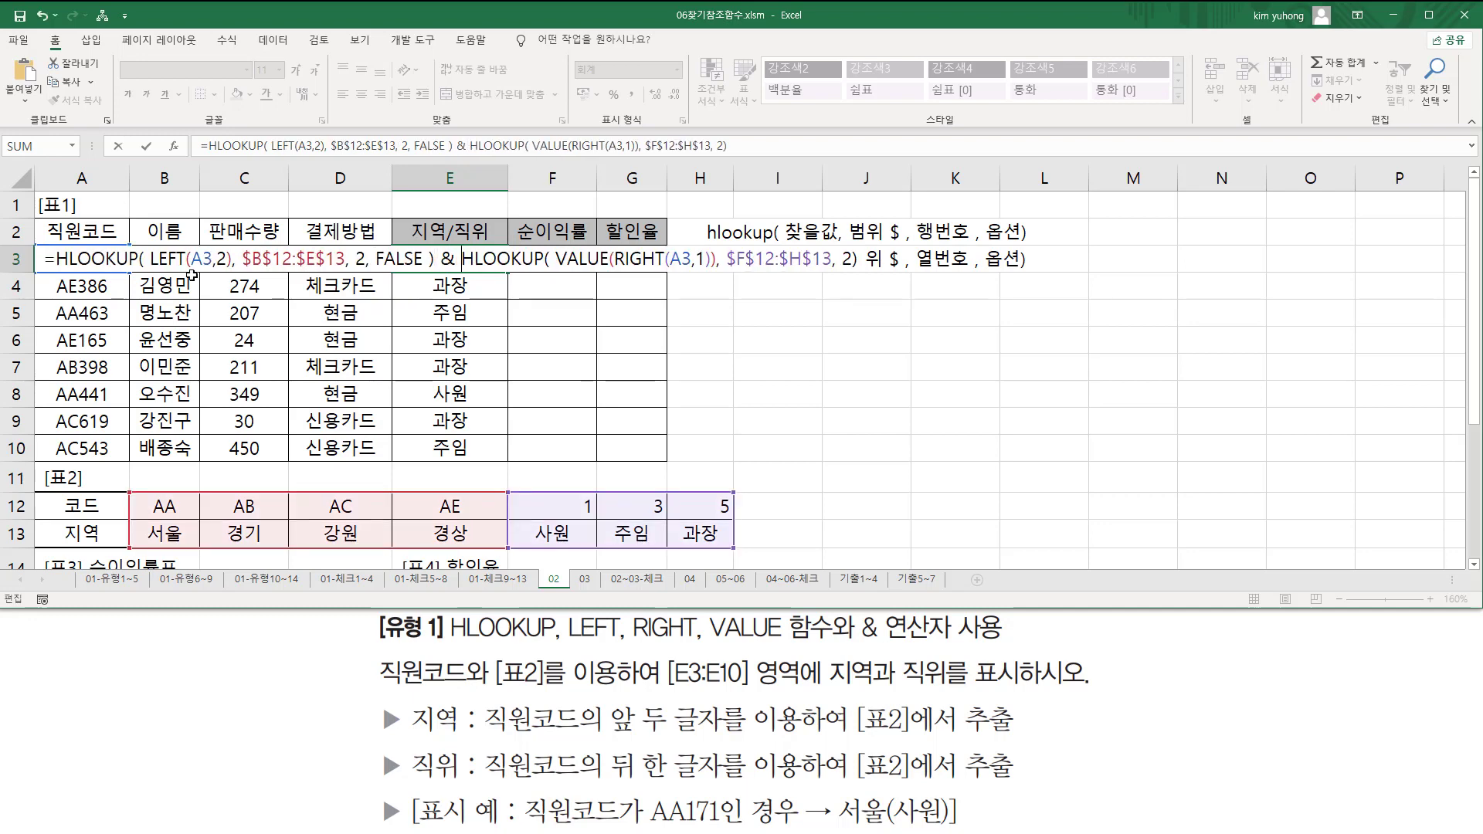
- Enclose the position lookup in E3 in parentheses by joining "(" before it and ")" after it with &
key(ctrl+2)
drag(58, 273, 435, 274)
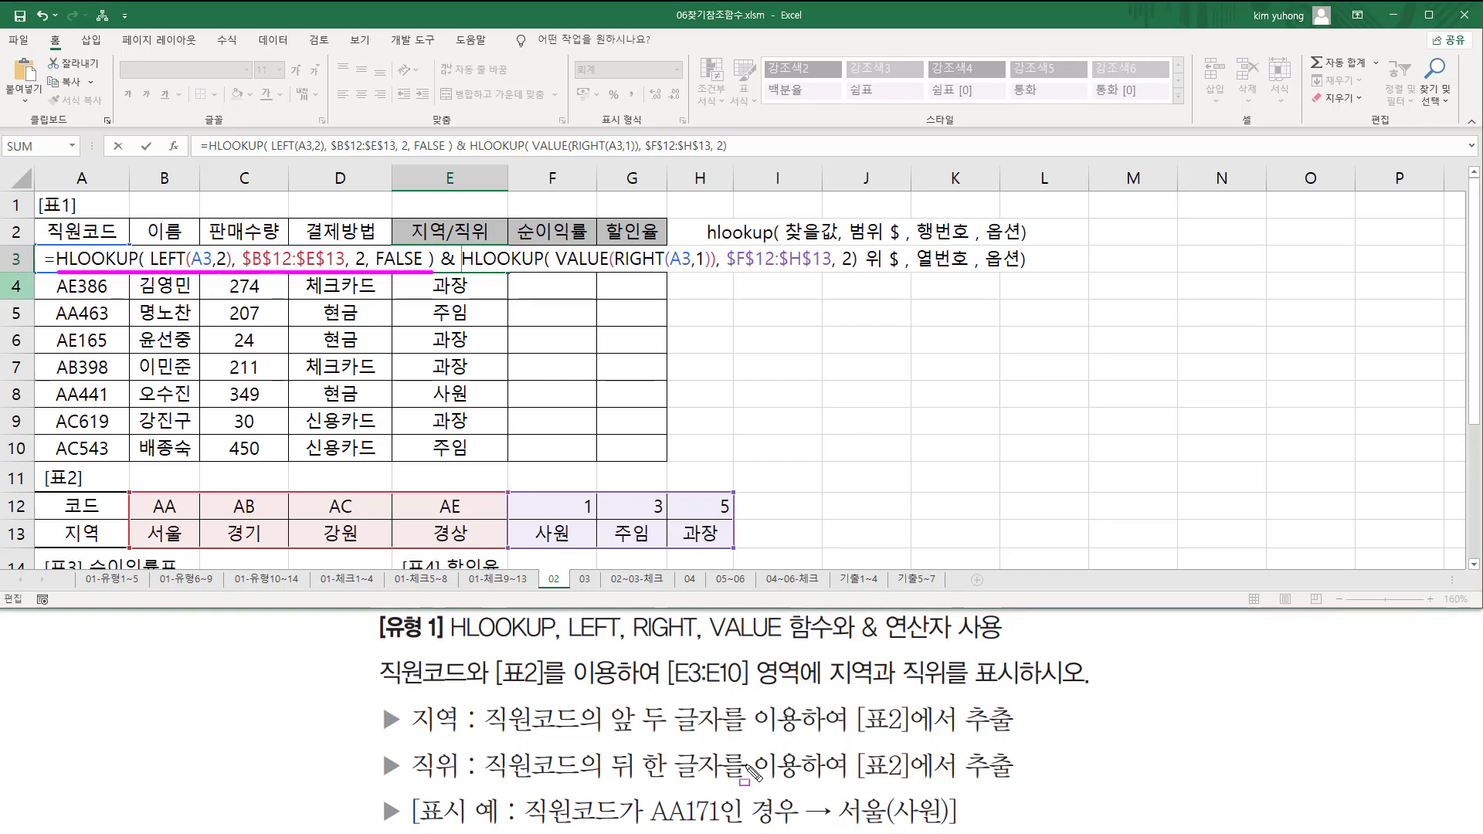
drag(884, 794, 900, 828)
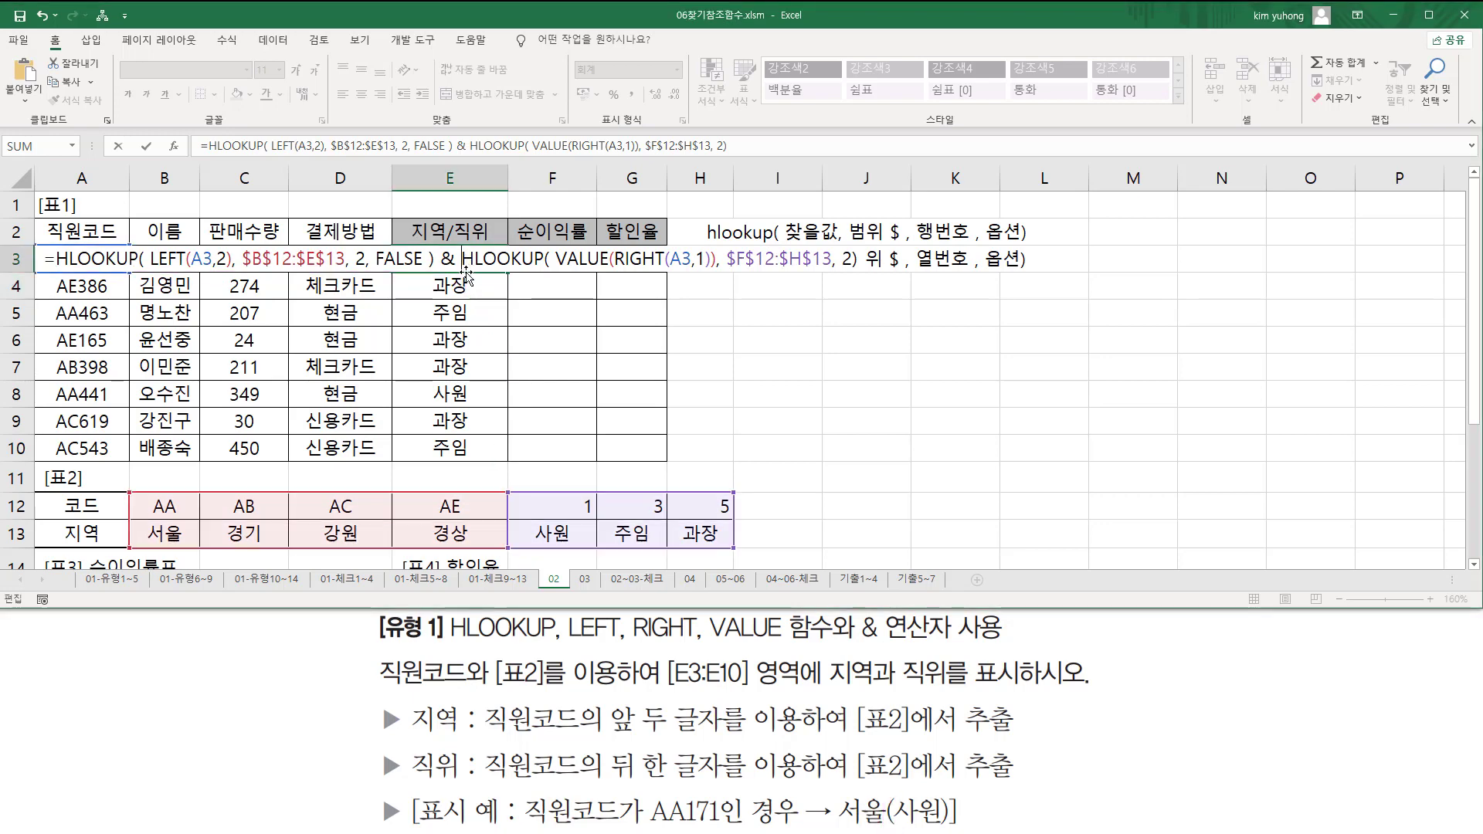
text("(")
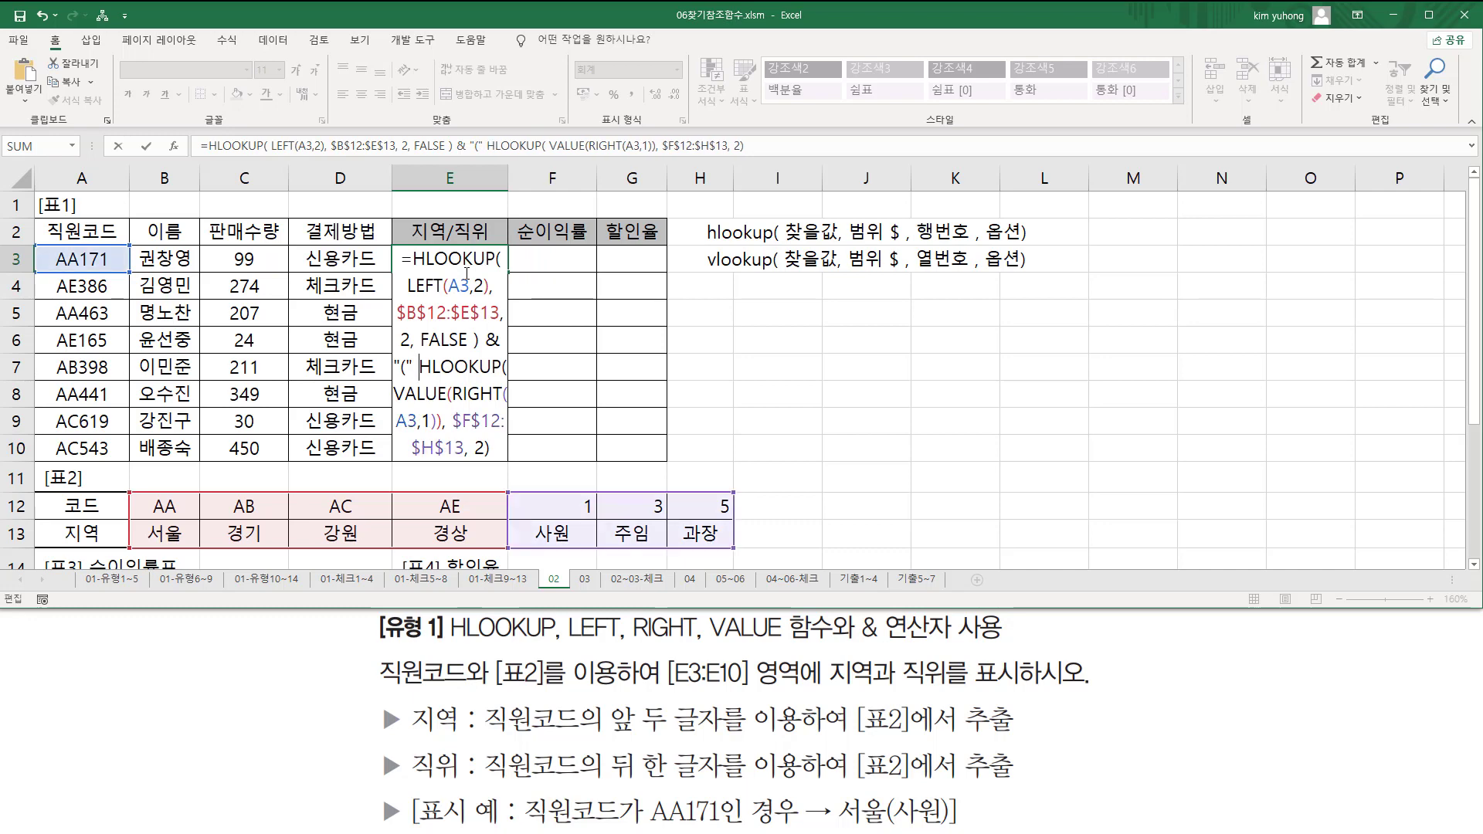
text( &)
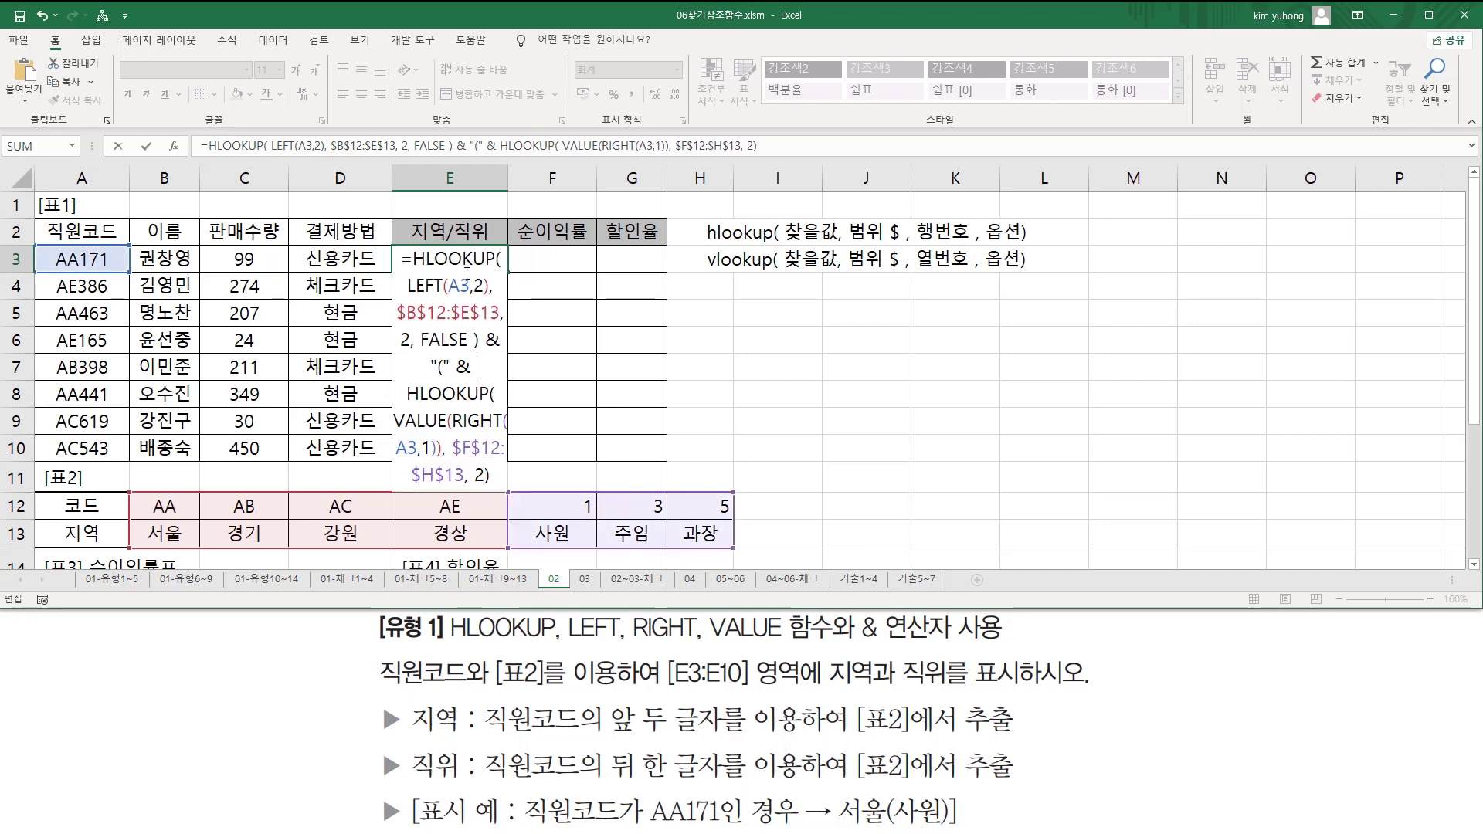
key(Down)
key(Down)
key(Down)
key(Down)
key(Down)
text(& ")")
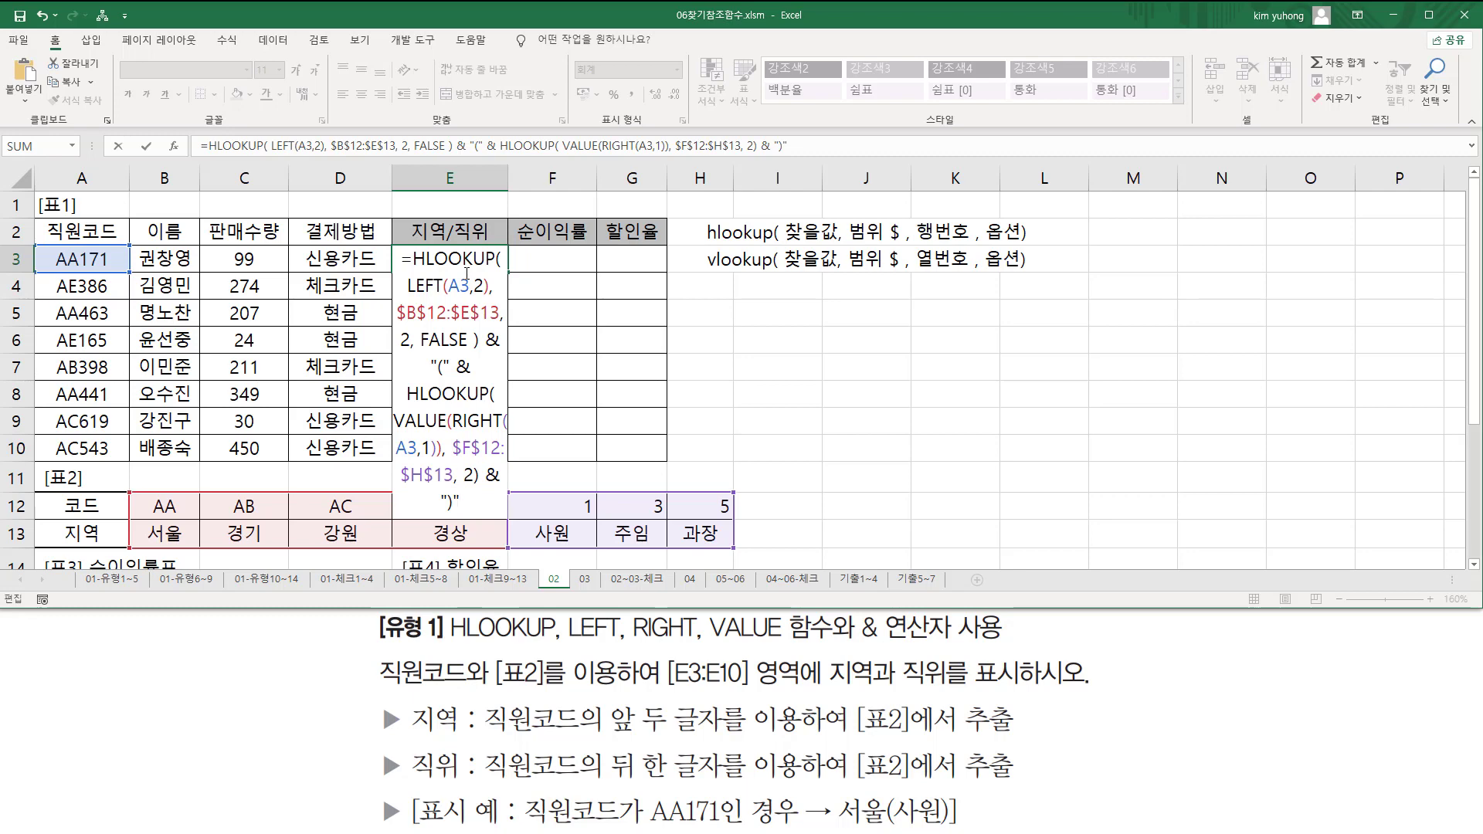
- Confirm the combined region and position formula in E3 and fill it down to E10
drag(406, 250, 500, 528)
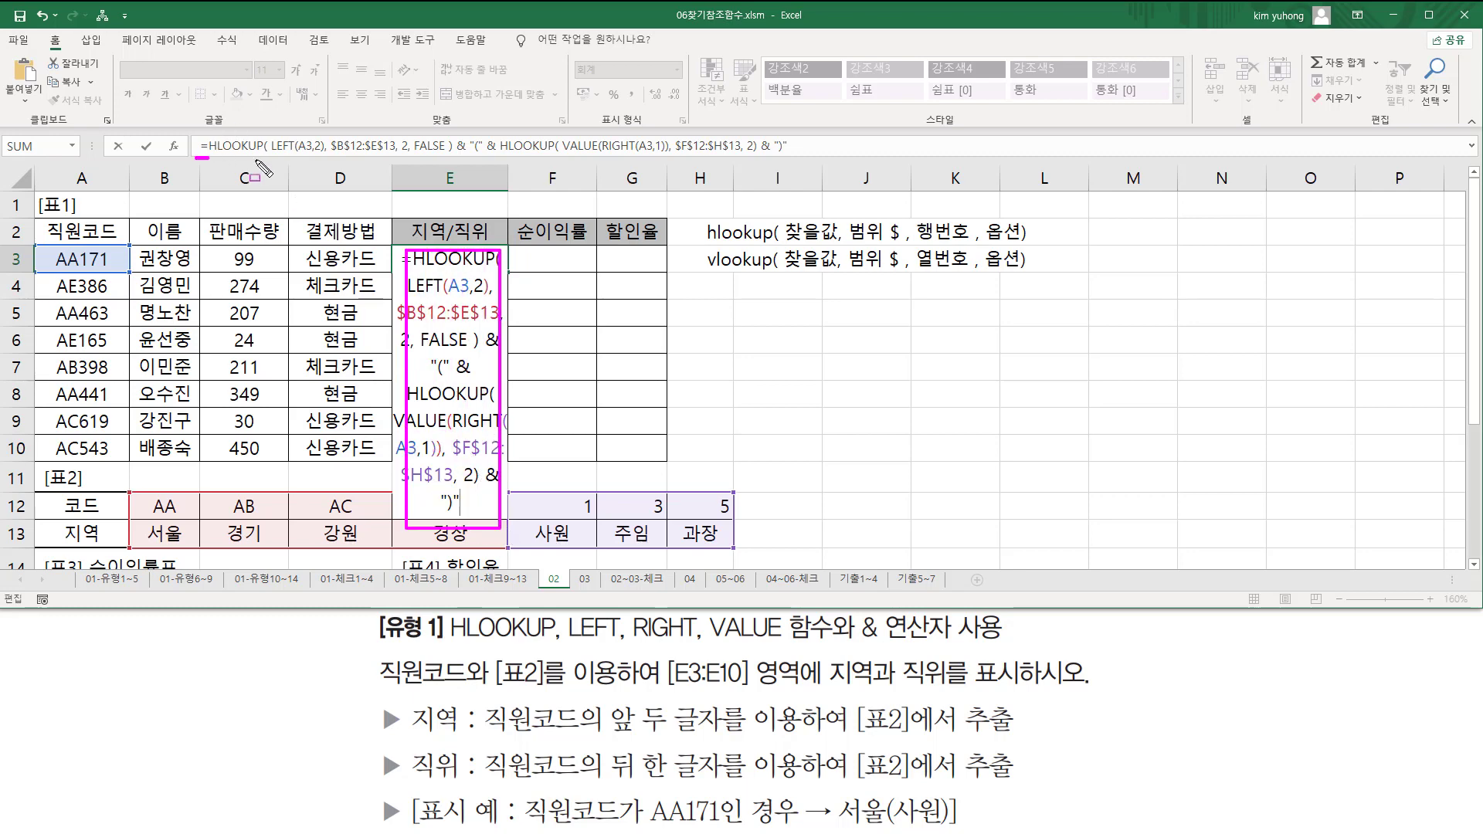
drag(196, 159, 852, 159)
key(Escape)
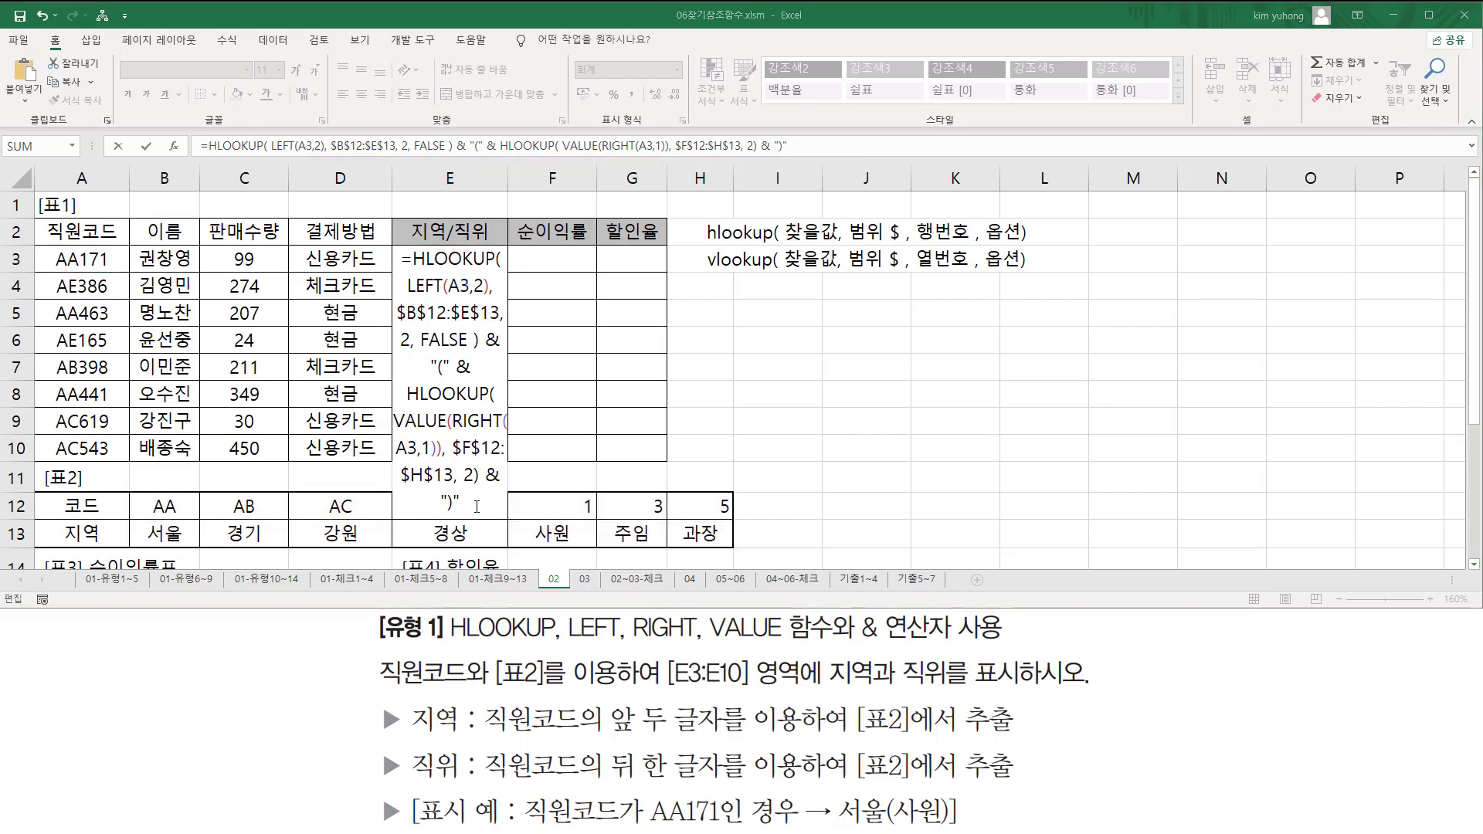
key(ctrl+Return)
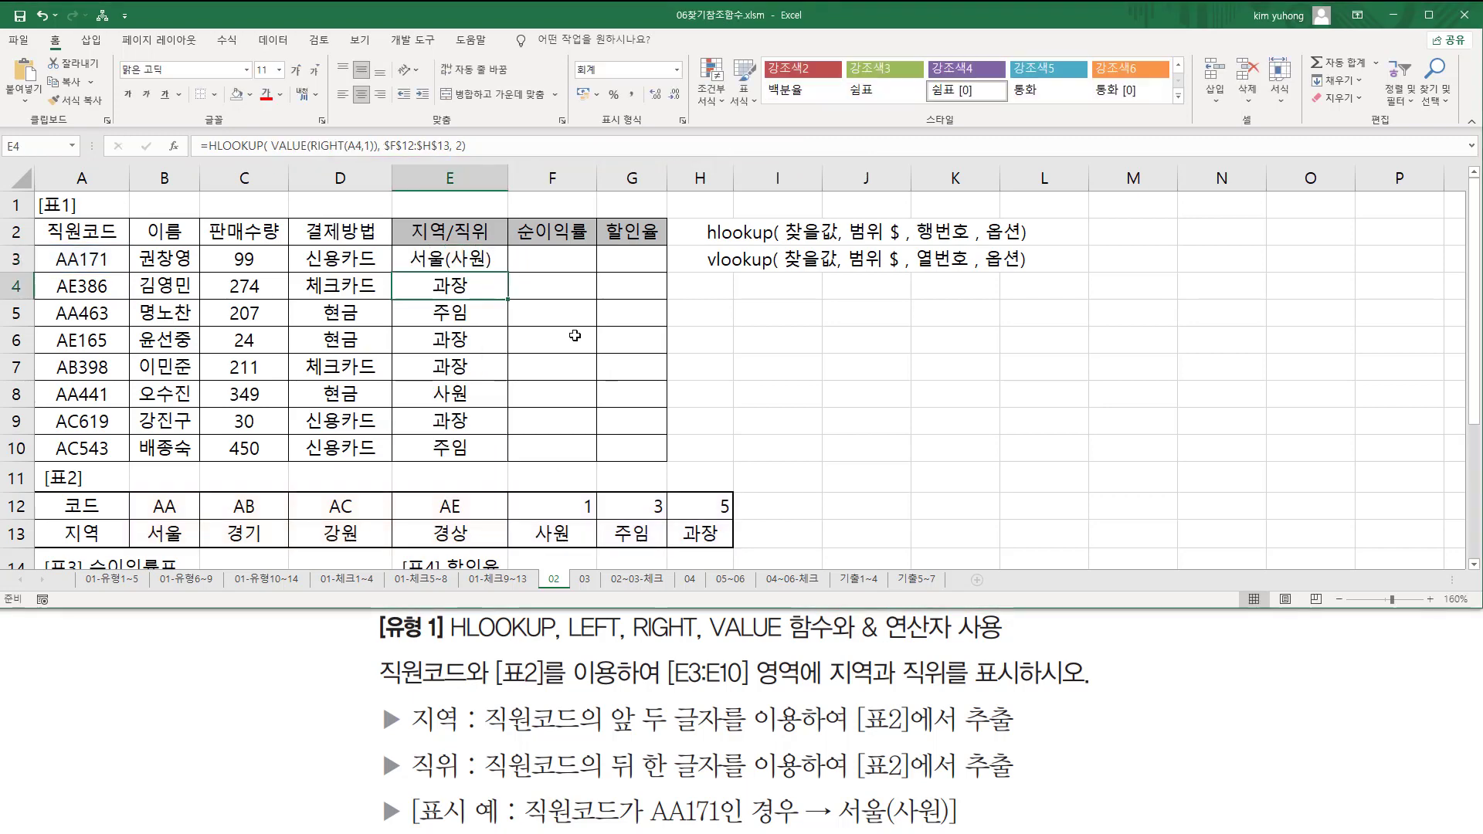
click(471, 266)
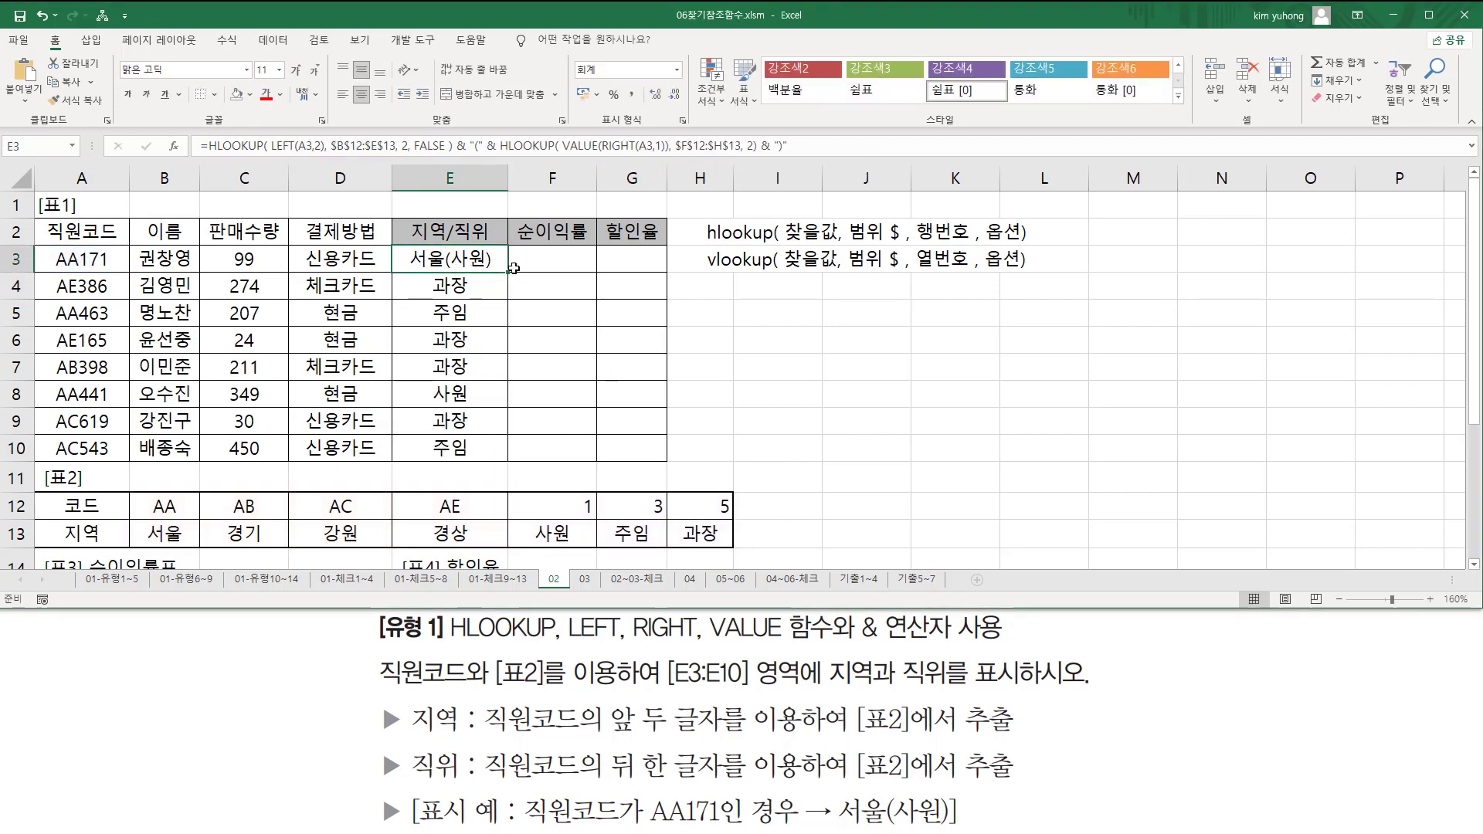
drag(508, 272, 498, 450)
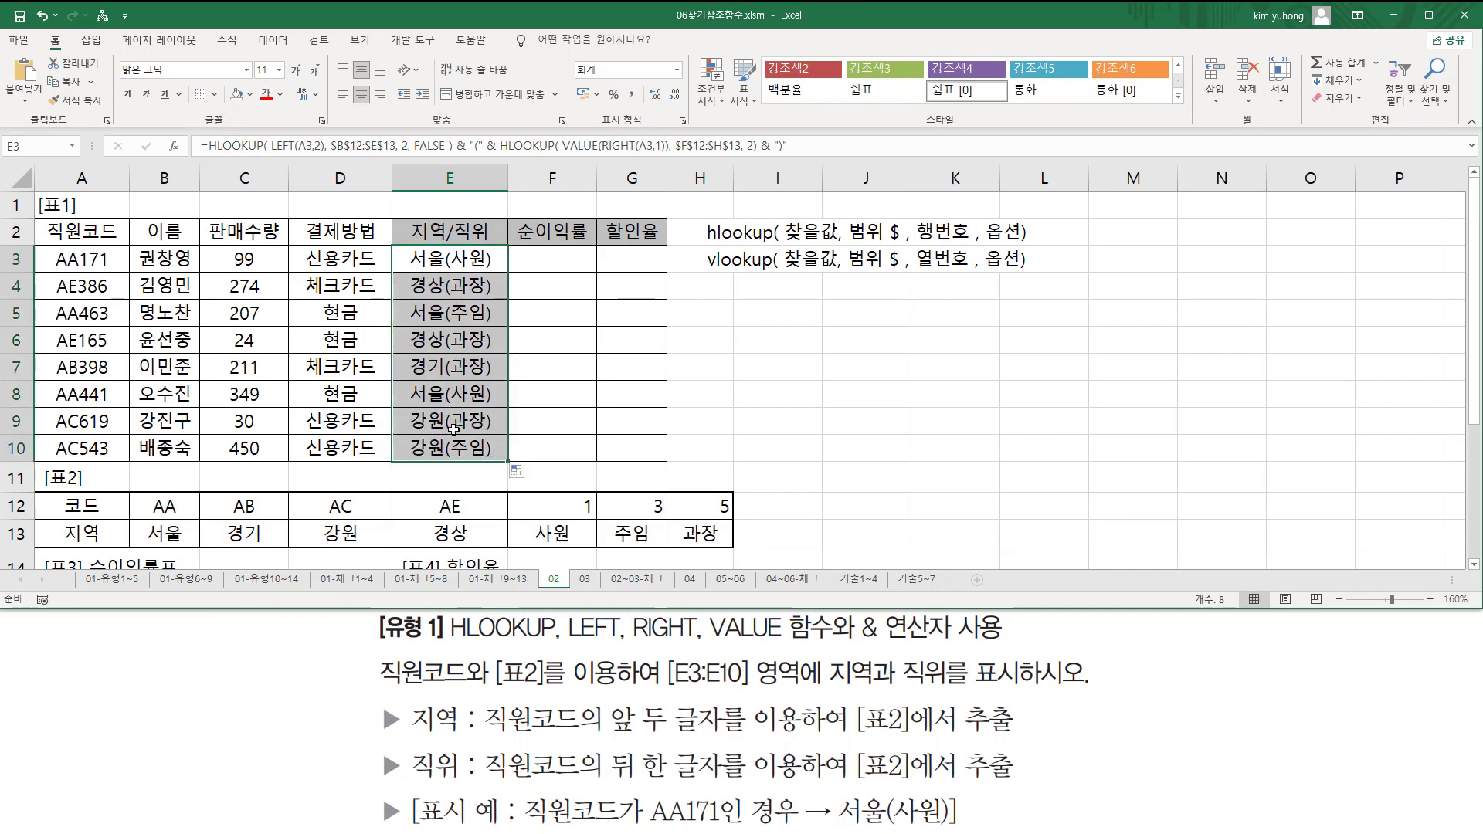
- Write the complete E3 formula as plain text in E11, preceded by an apostrophe
click(451, 261)
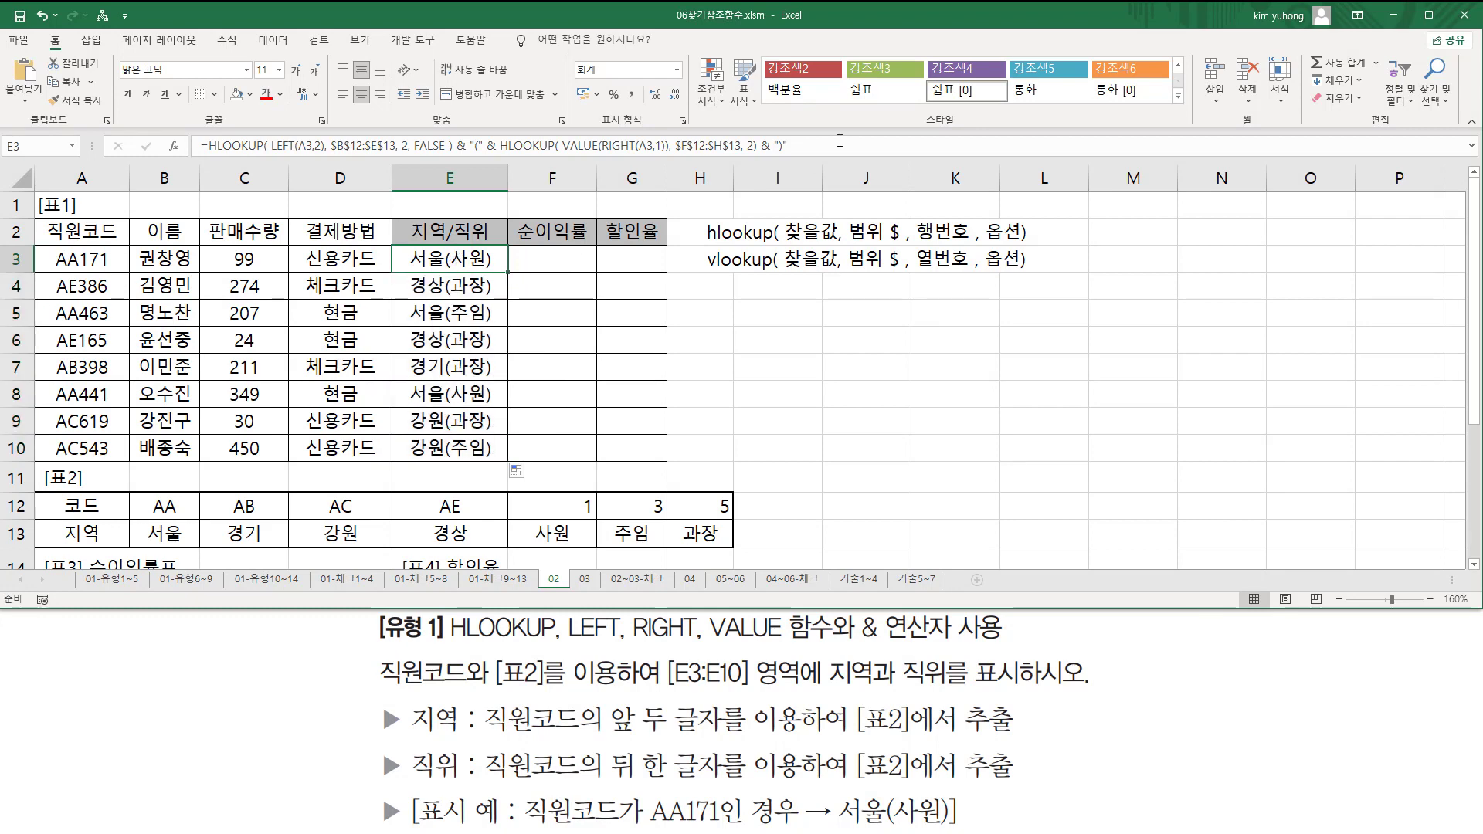
click(424, 478)
text(')
text(=HLOOKUP( LEFT(A3,2), $B$12:$E$13, 2, FALSE ) & "(" & HLOOKUP( VALUE(RIGHT(A3,1)), $F$12:$H$13, 2) & ")")
key(Return)
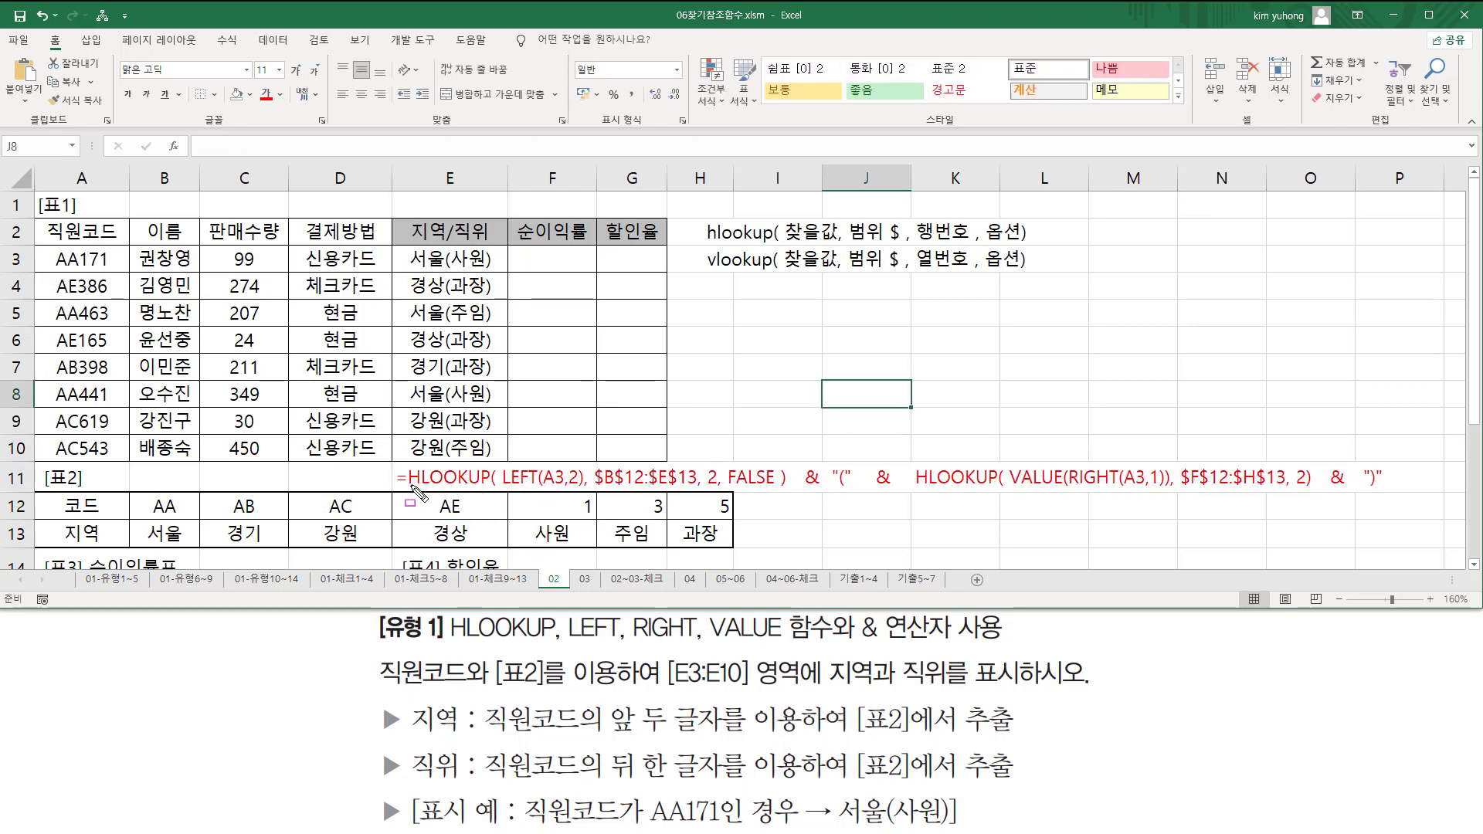
- Review the two HLOOKUP parts, the & operators and the parenthesis strings in the formula text in row 11
drag(413, 488, 792, 470)
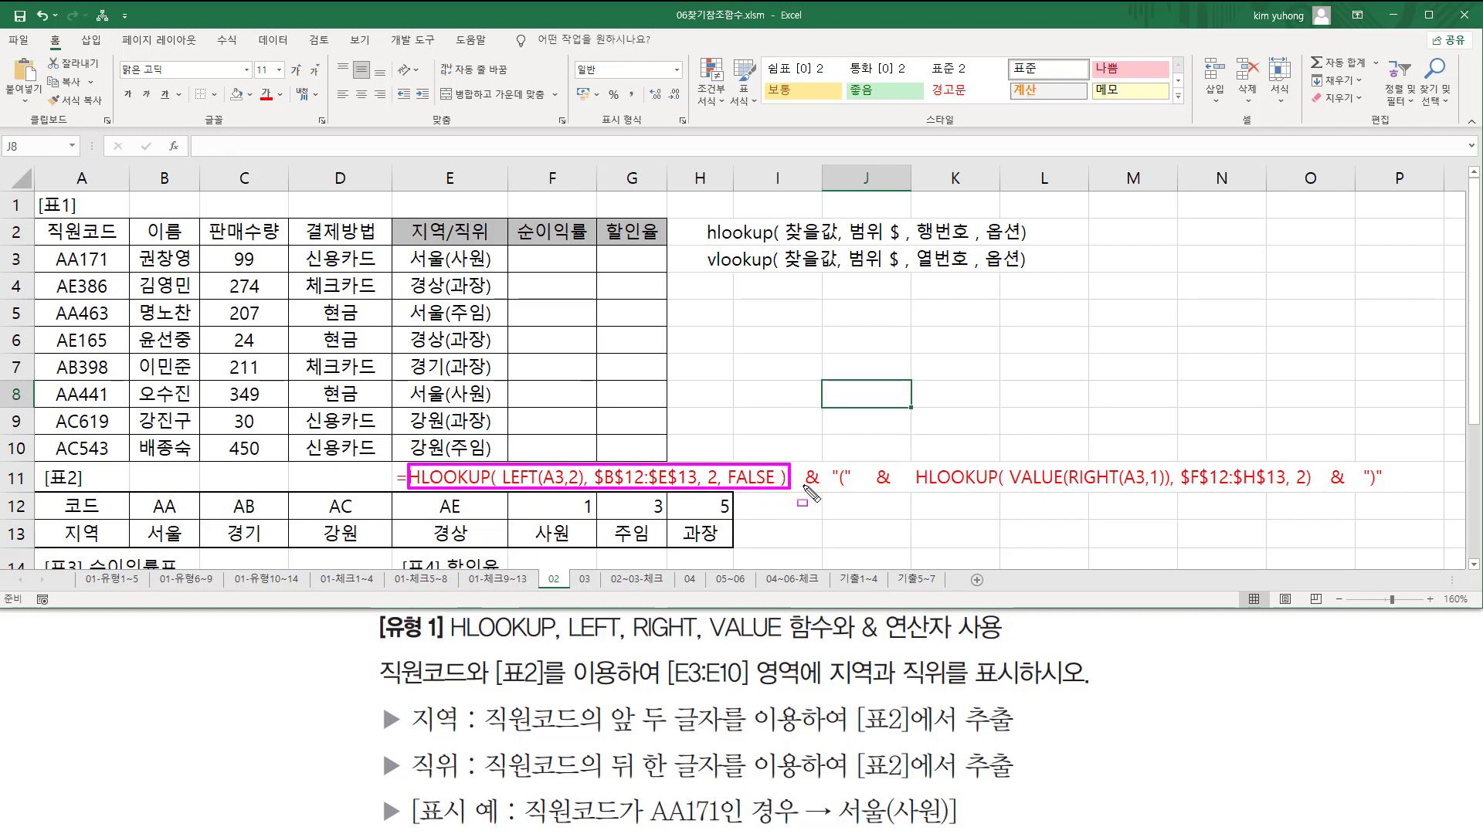
drag(804, 485, 1321, 500)
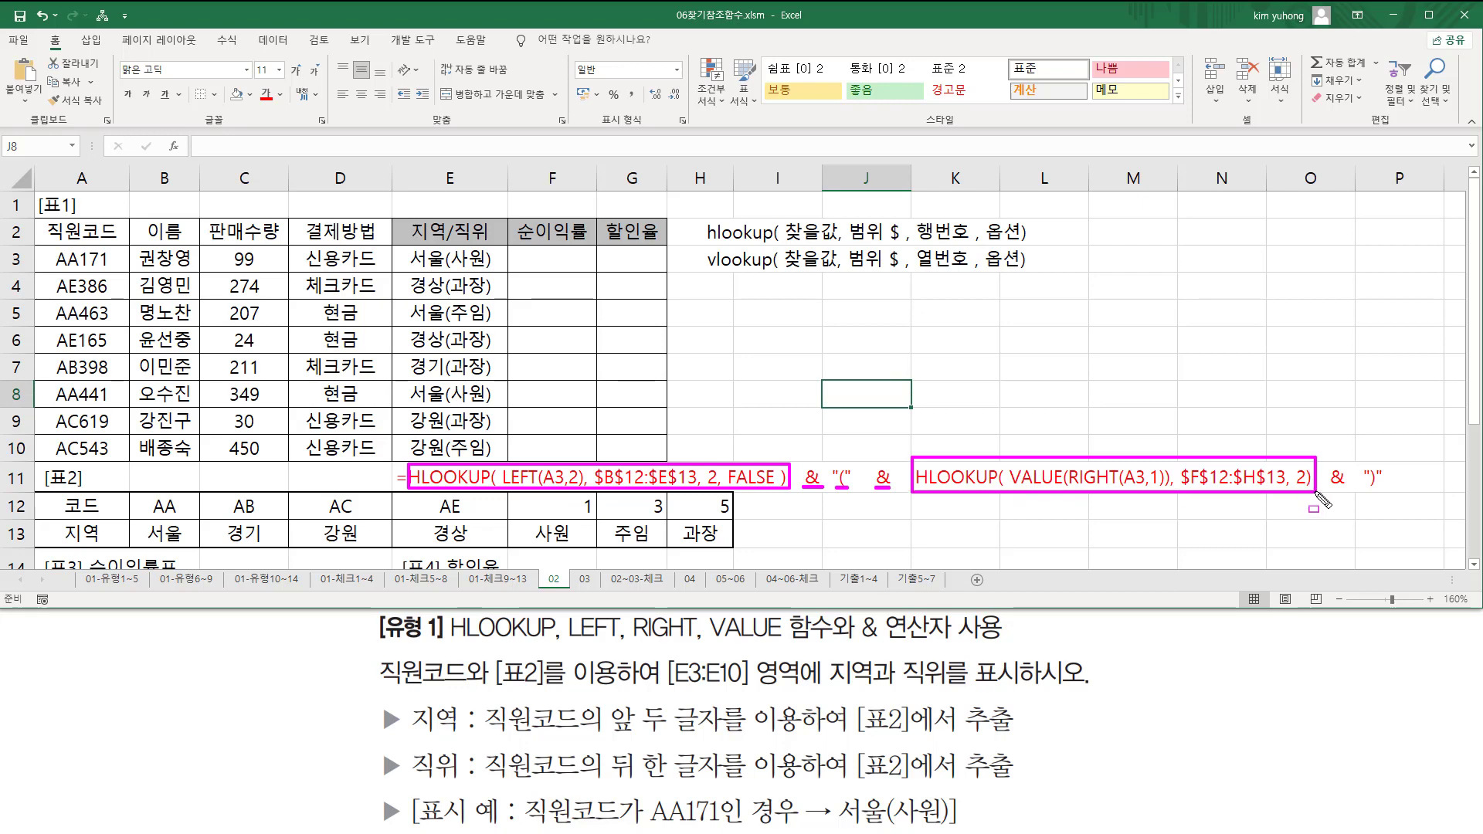
drag(1327, 488, 1383, 489)
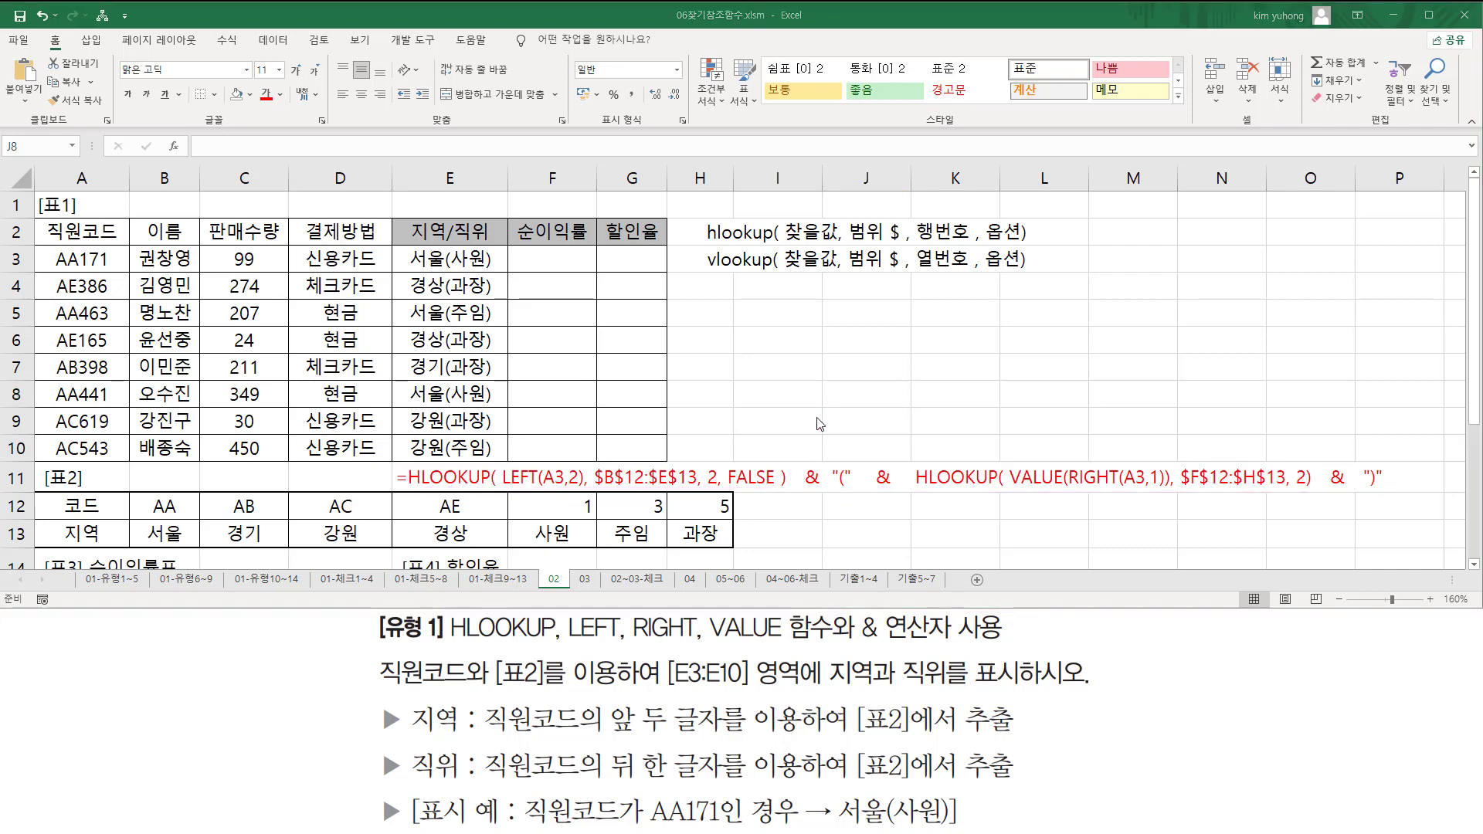
key(Escape)
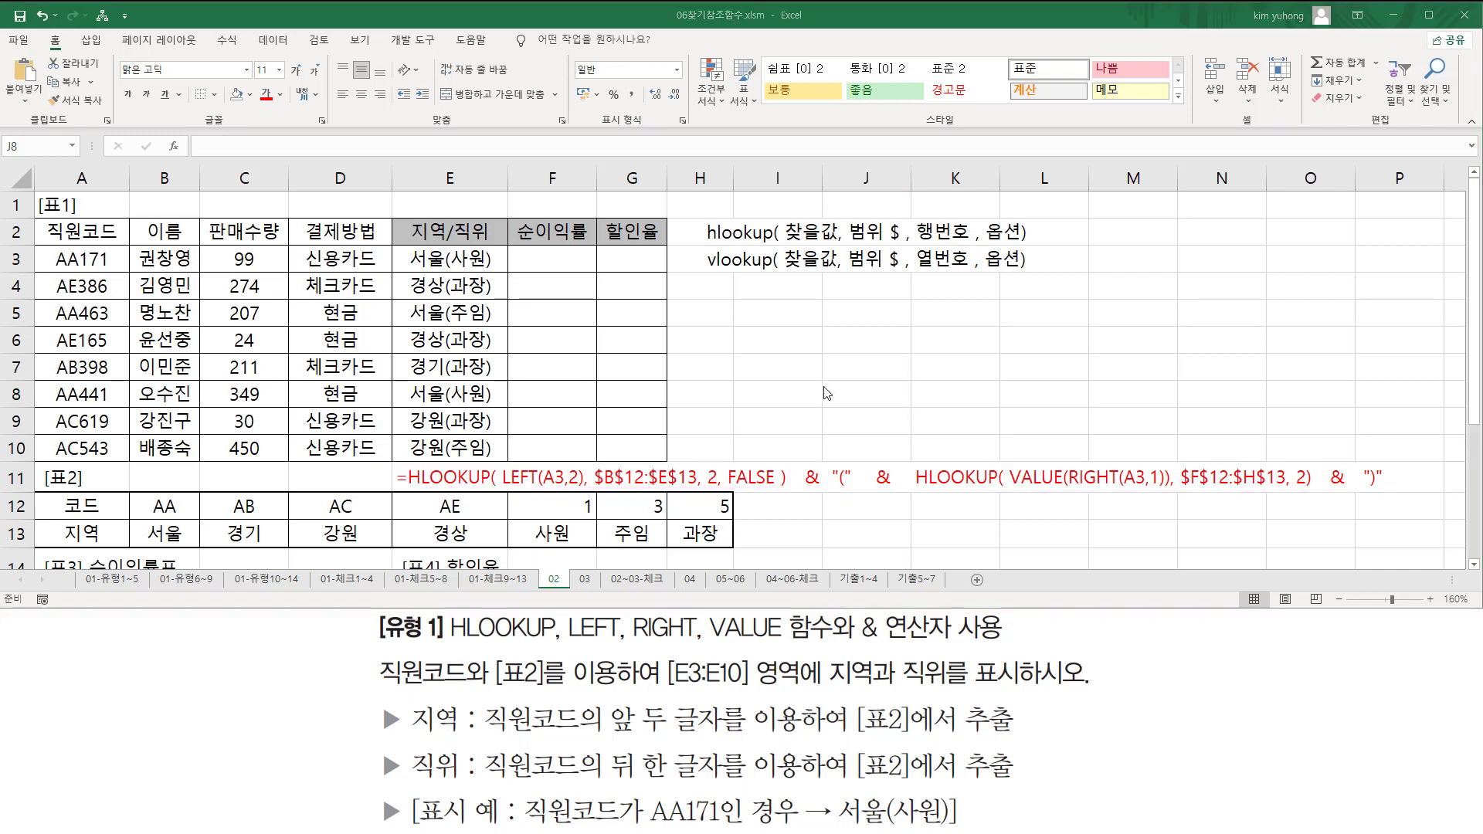